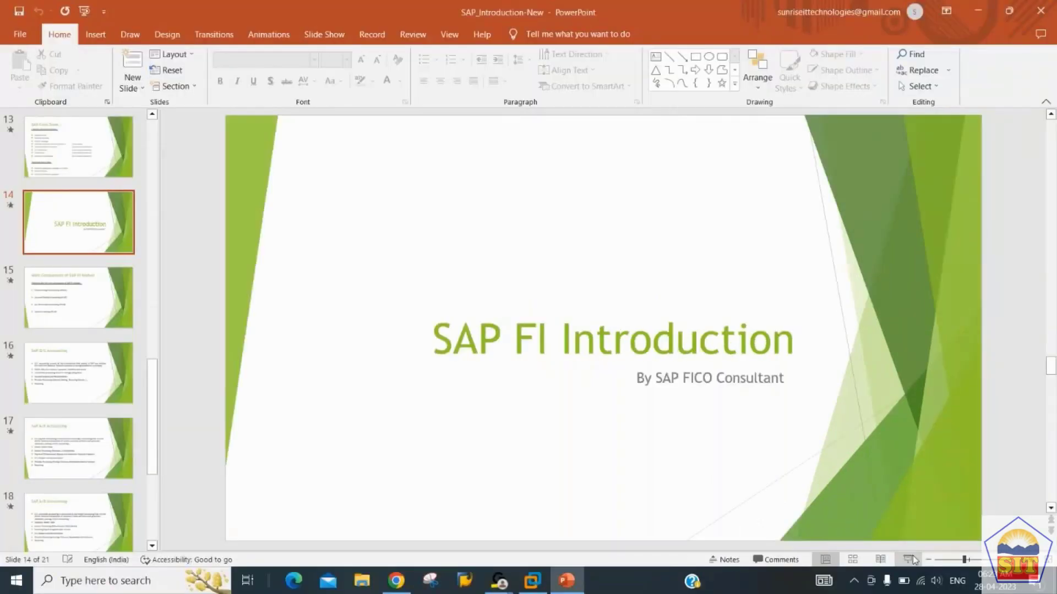
Look through the slides after SAP FI Introduction, covering A/R Accounting and Asset Accounting.
key("Down")
key("Down")
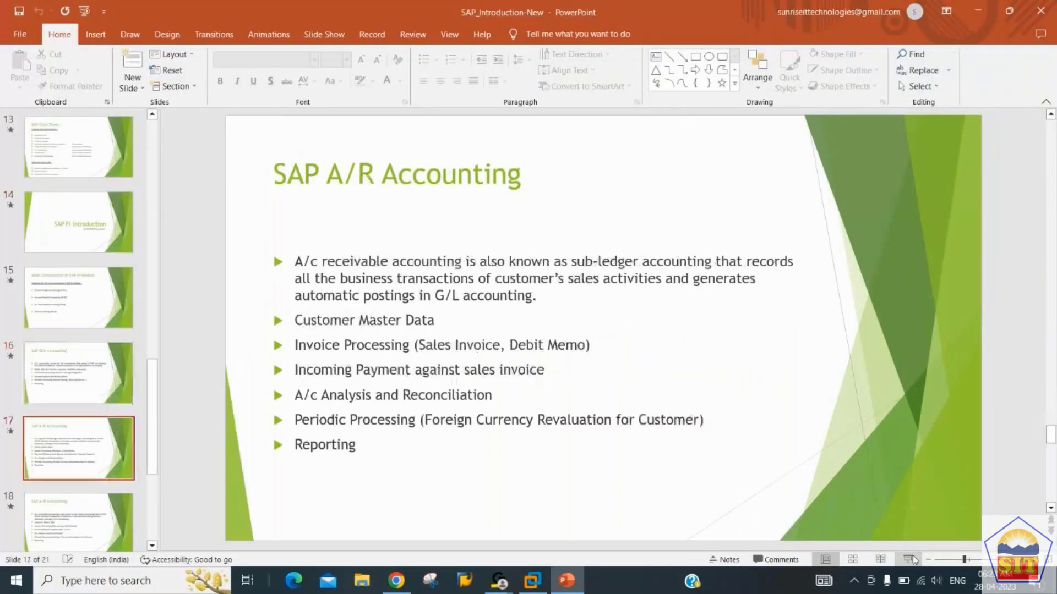
key("Down")
key("Down")
key("Down")
key("Up")
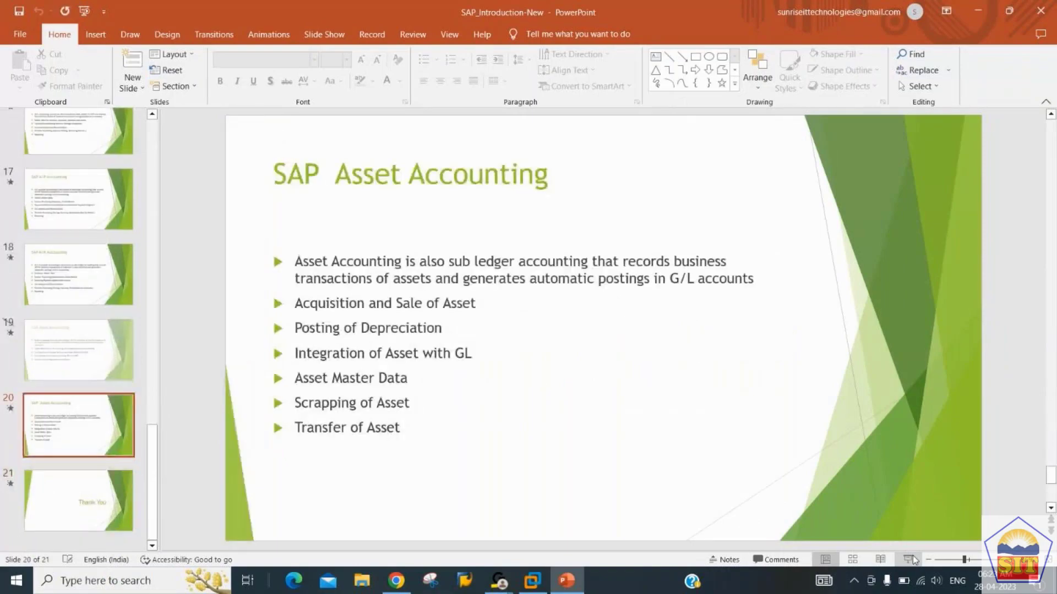
key("Up")
key("Up")
Close the presentation and switch to SAP Easy Access in the sap_ecc6 VMware virtual machine.
key("alt+F4")
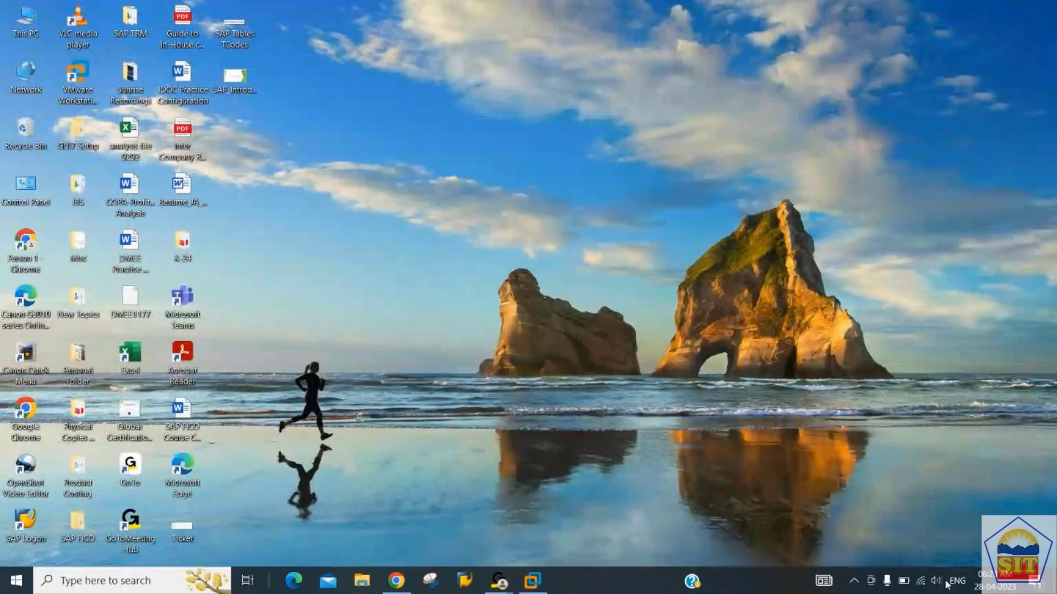
left_click(532, 580)
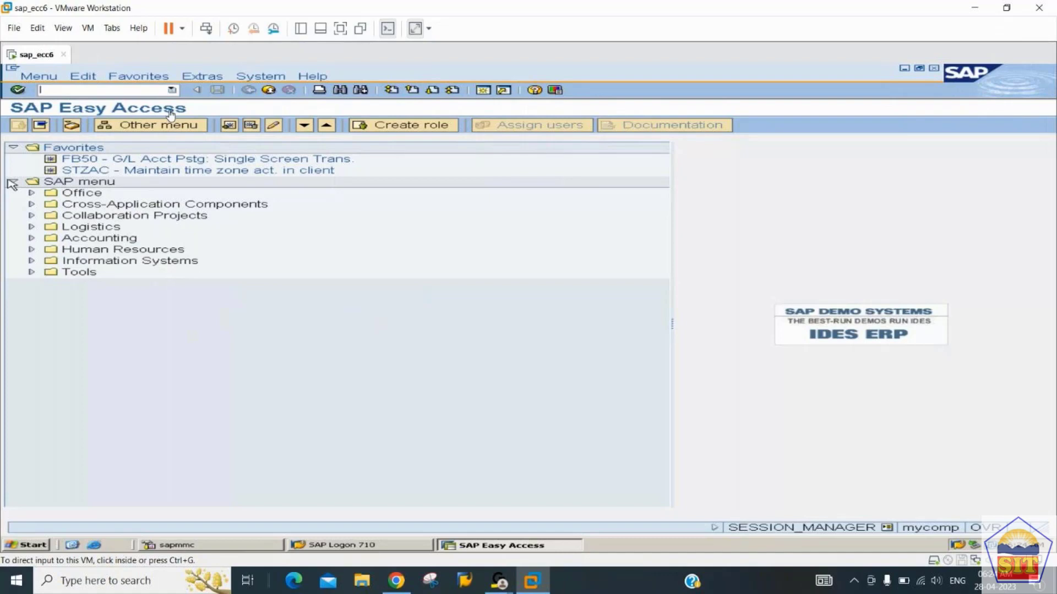
left_click(63, 231)
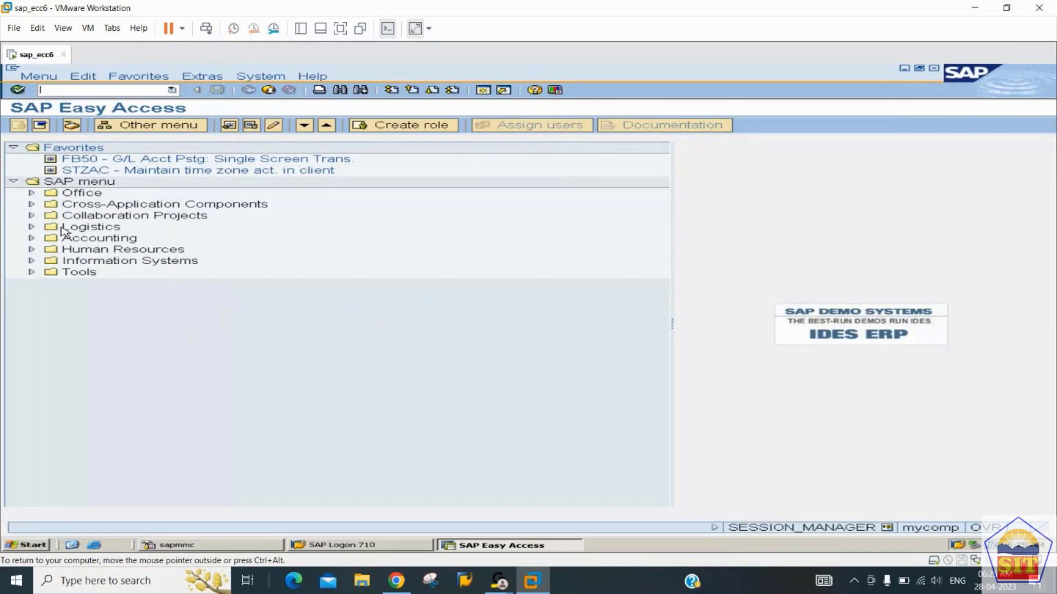
Expand the Accounting folder of the SAP menu and its Financial Accounting subfolder.
left_click(92, 240)
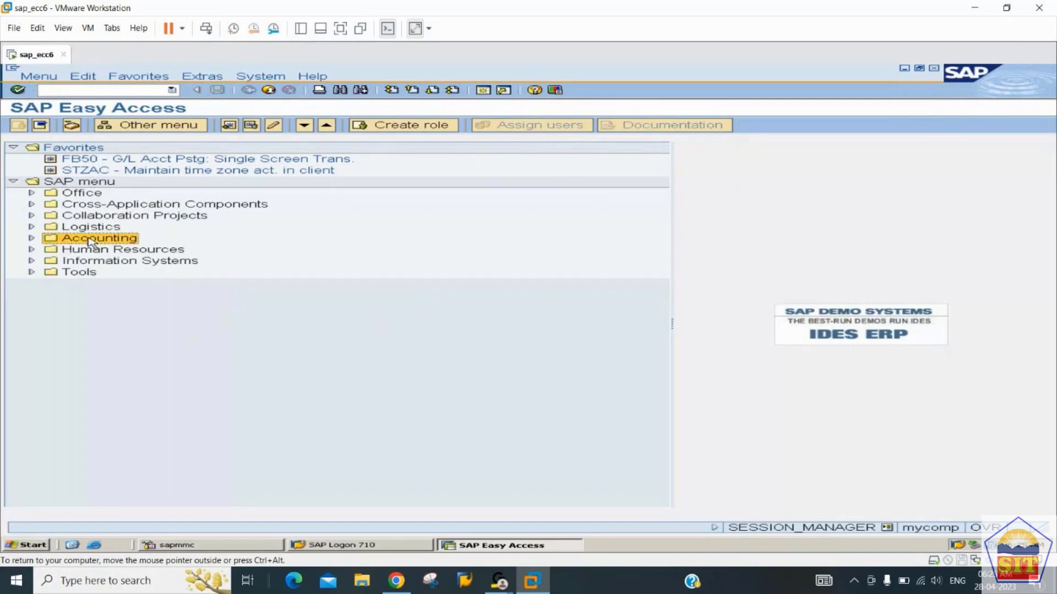
double_click(91, 241)
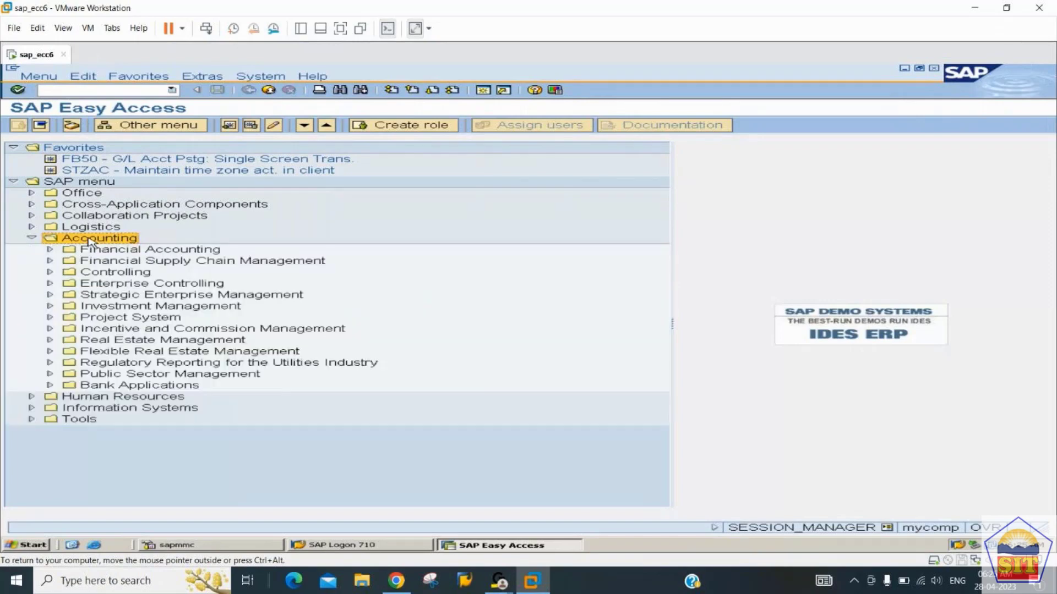
key("Down")
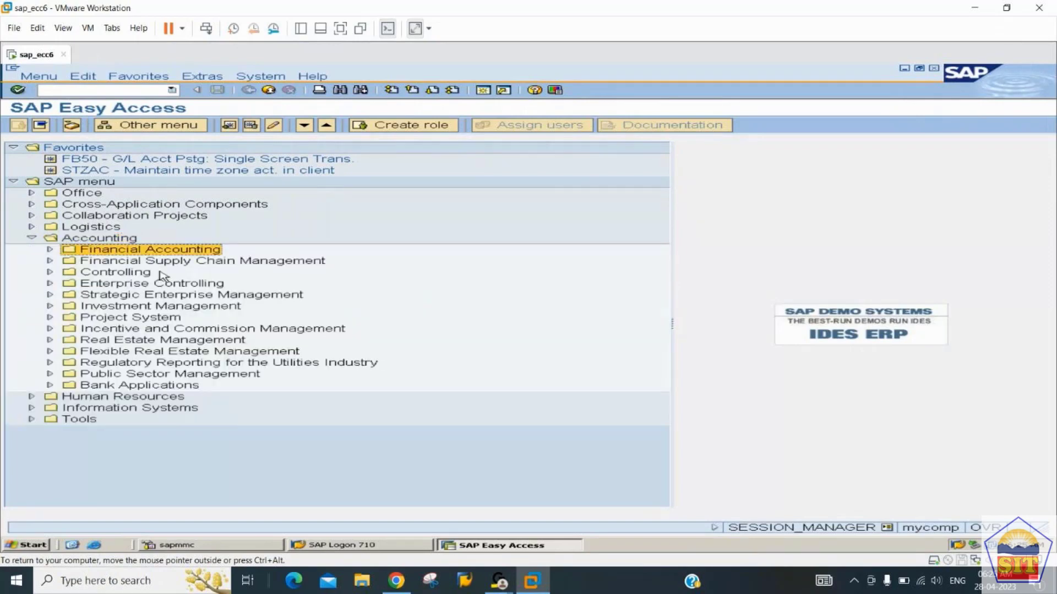
key("Right")
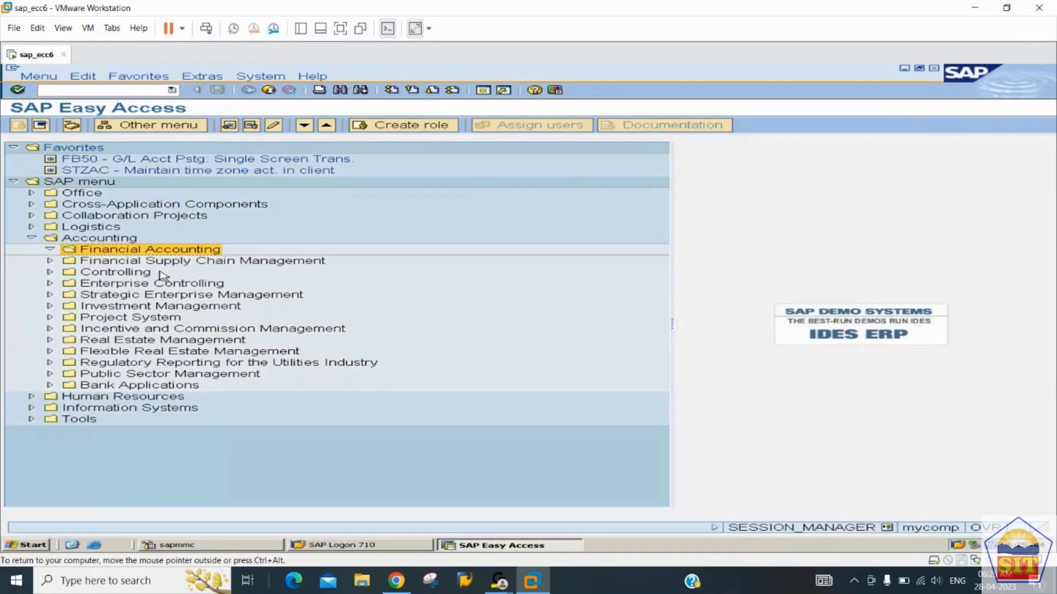
Examine the Financial Accounting components from General Ledger down to Special Purpose Ledger.
left_click(129, 263)
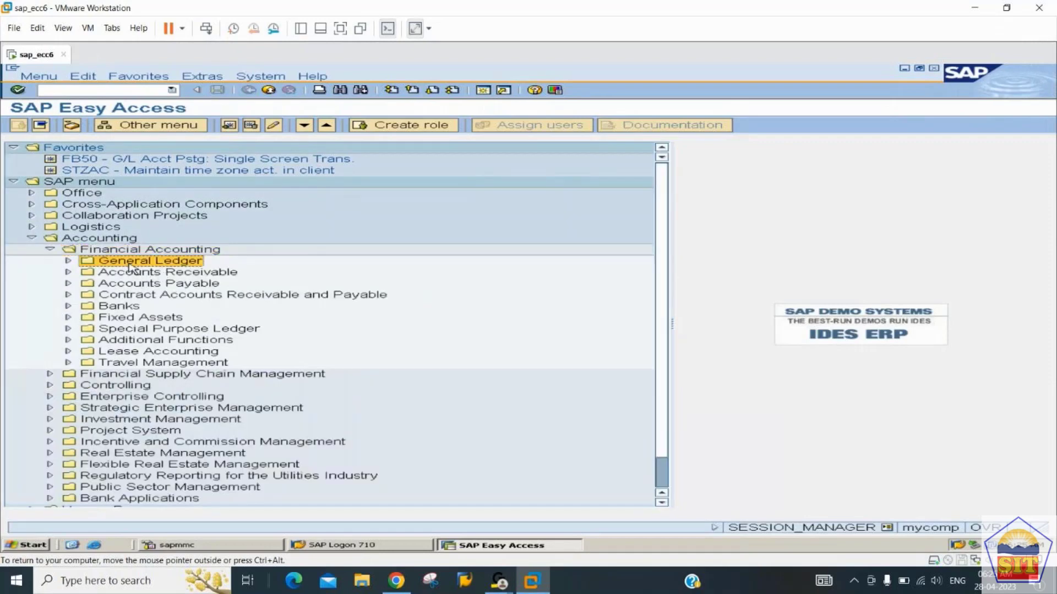
key("Down")
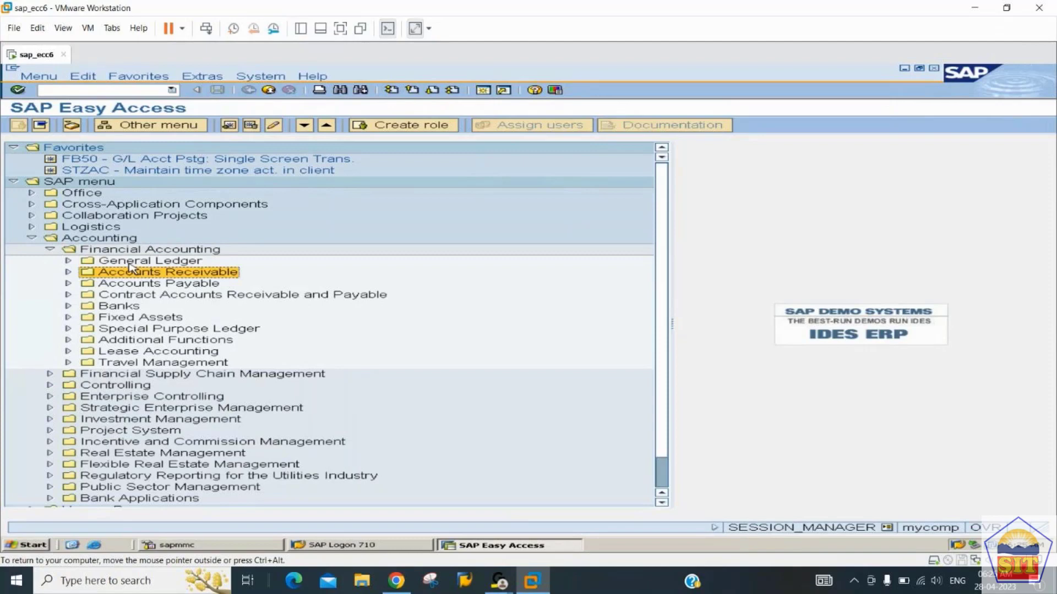
key("Down")
key("Down")
key("Down")
key("Down")
key("Down")
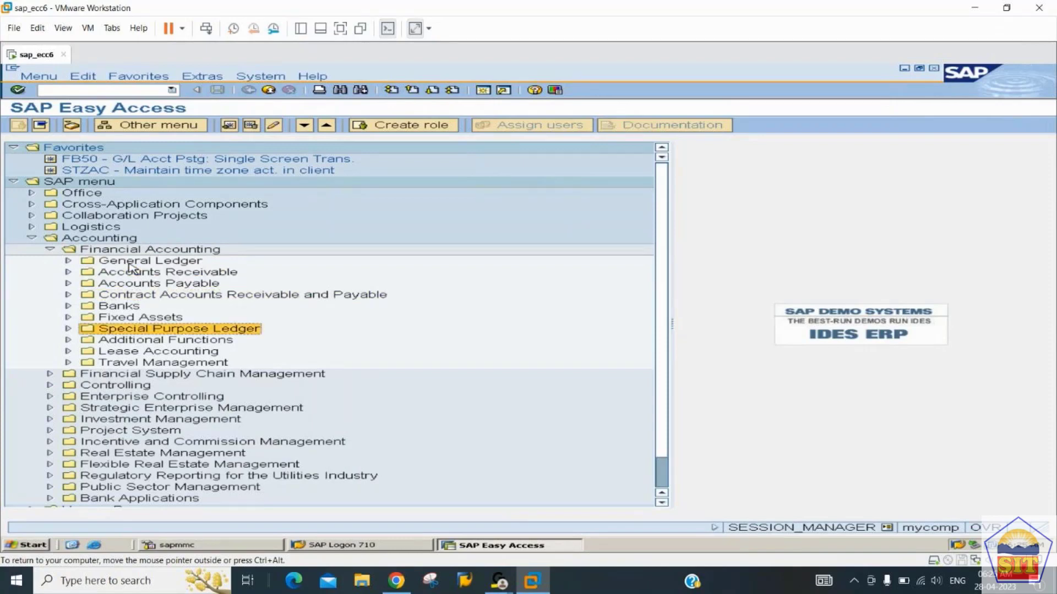
key("Up")
key("Up")
key("Up")
key("Up")
key("Up")
key("Up")
Expand the General Ledger folder and its Posting subfolder under Financial Accounting.
key("Right")
key("Down")
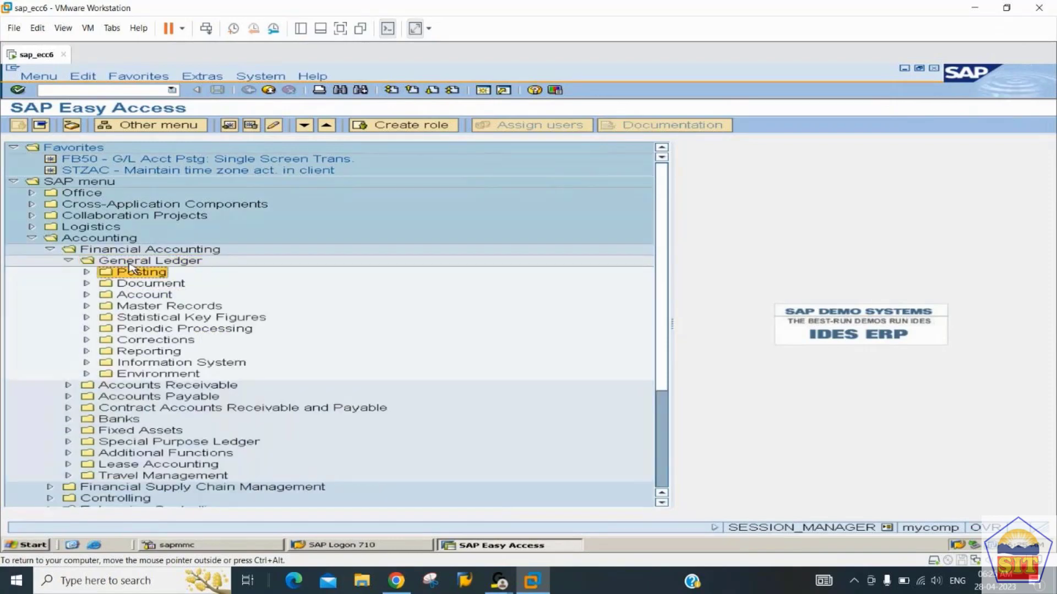
key("Right")
key("Down")
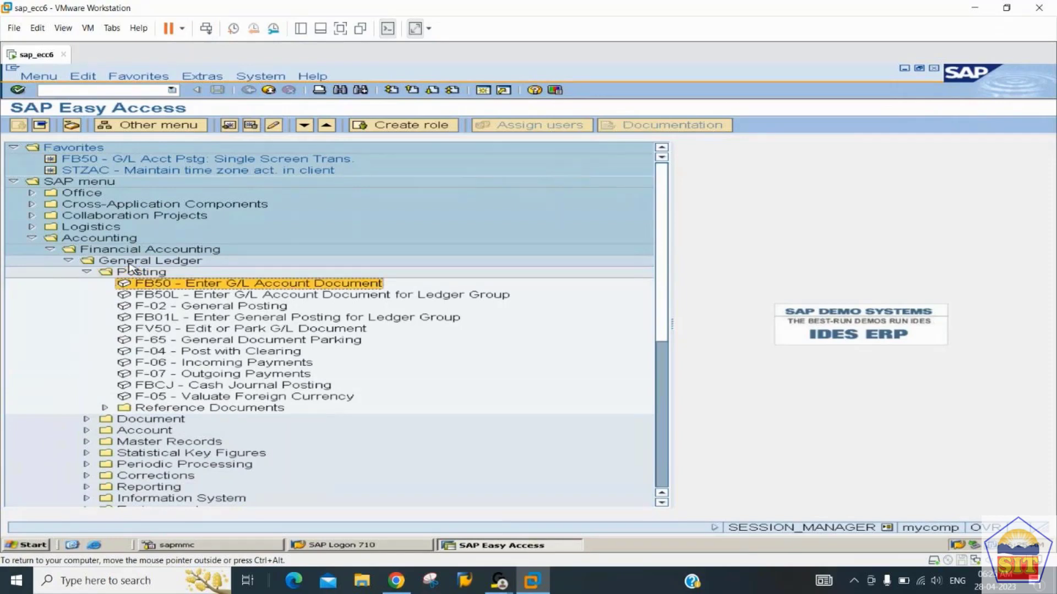
Examine the transactions in the General Ledger Posting folder, including F-02 and F-65.
key("Down")
key("Down")
key("Down")
key("Down")
key("Down")
key("Down")
key("Down")
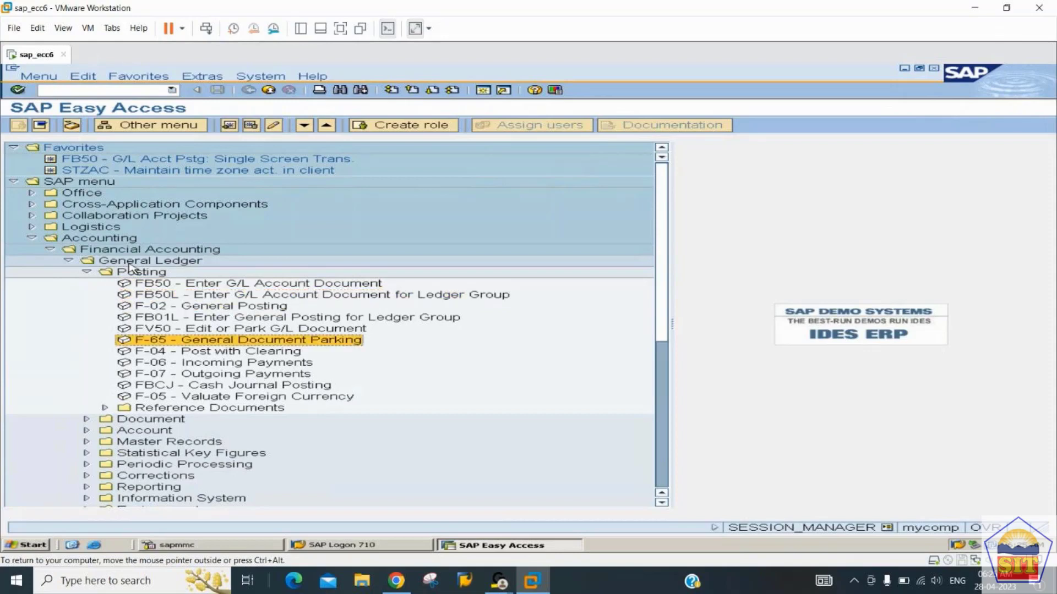
key("Up")
key("Up")
key("Up")
key("Up")
key("Up")
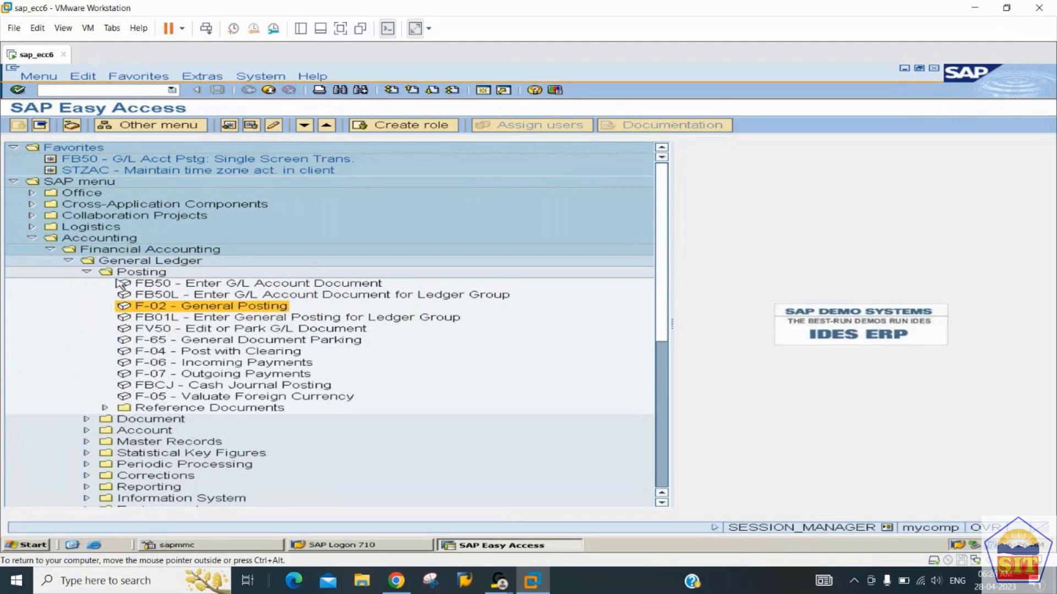
Open F-02 - General Posting from the Posting folder and return to SAP Easy Access with the command /n.
double_click(200, 307)
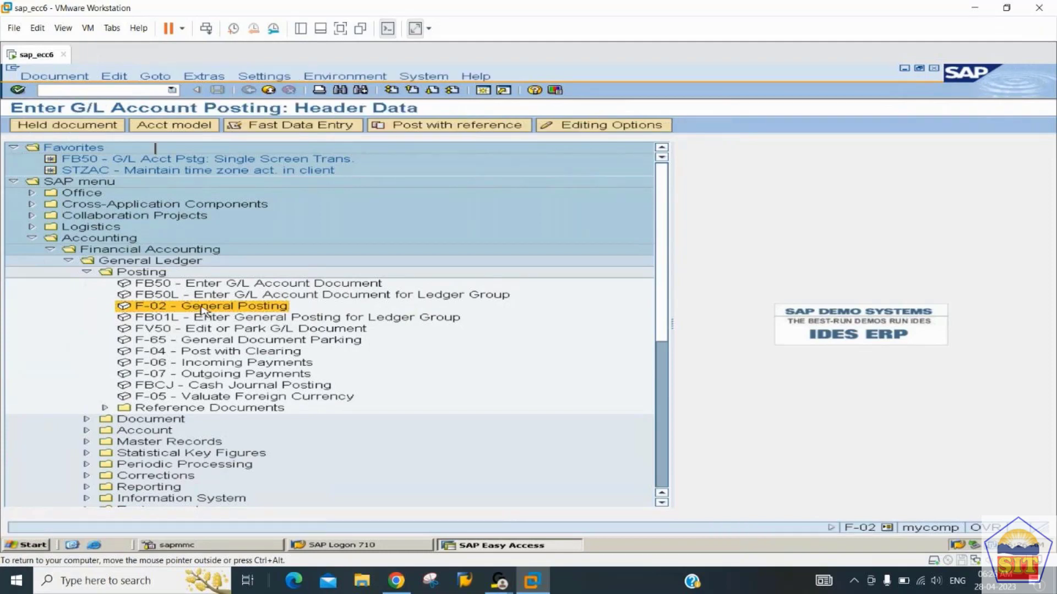
left_click(132, 90)
type("/n")
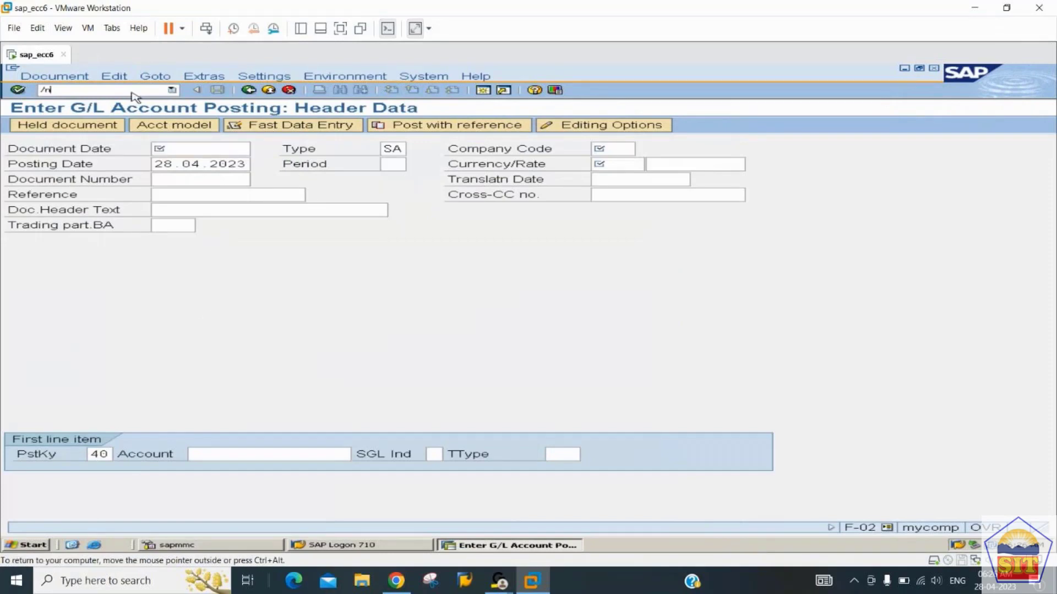
key("Return")
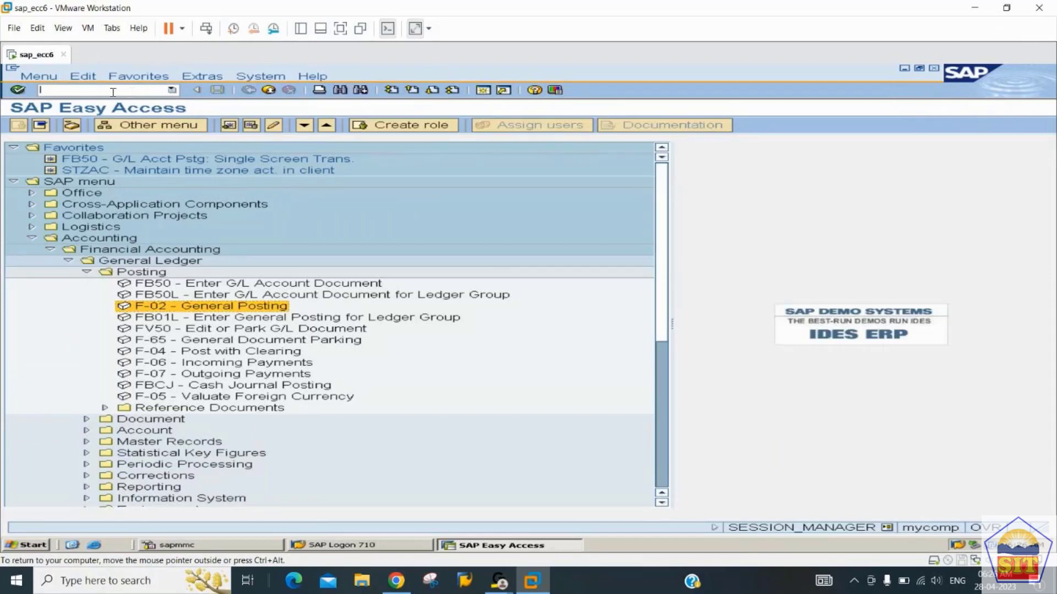
Open the G/L account posting header screen with transaction code F-02, and exit it discarding the data.
type("f-02")
key("Return")
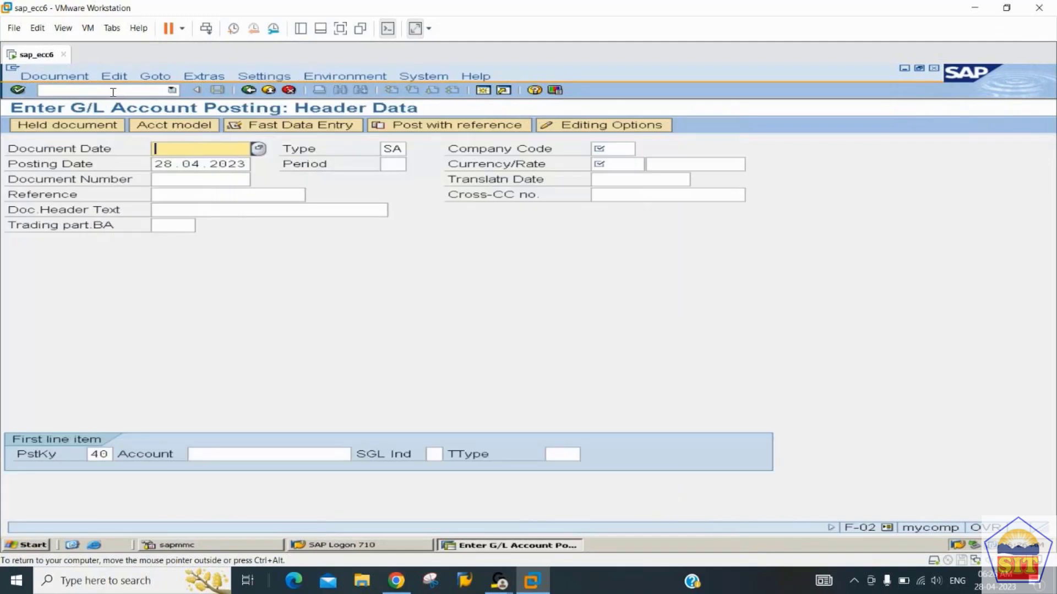
left_click(248, 90)
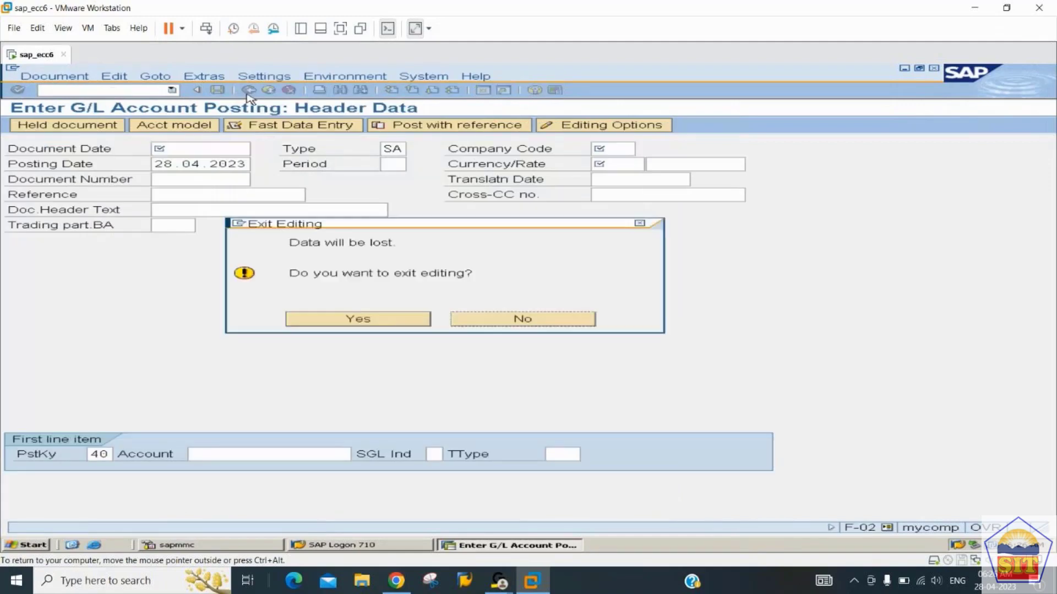
left_click(324, 320)
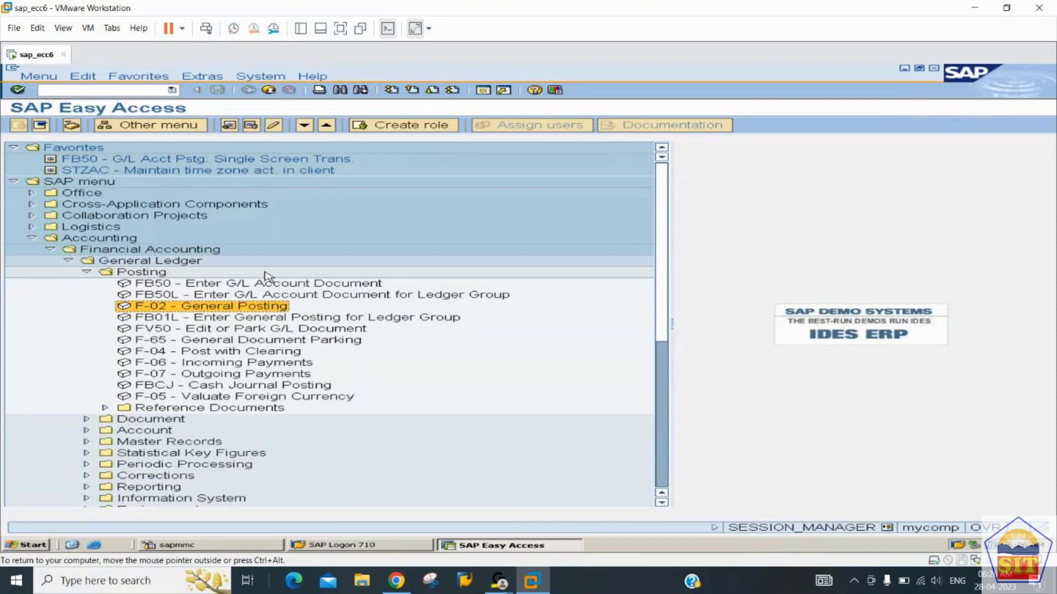
Open the FB50 G/L account document screen from the Favorites folder and exit back to SAP Easy Access, discarding the data.
left_click(171, 161)
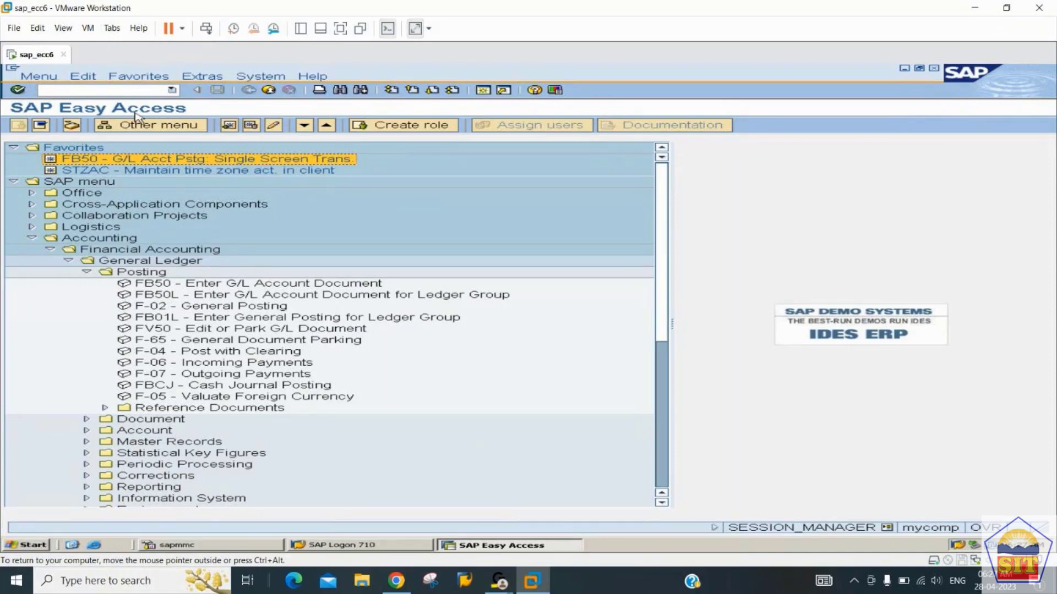
double_click(110, 161)
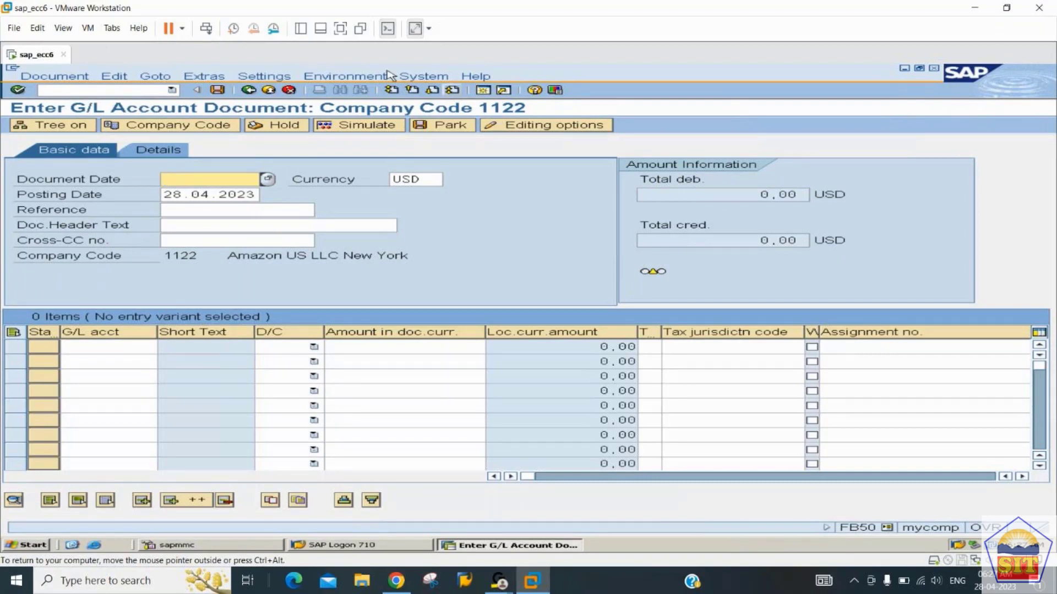
left_click(250, 91)
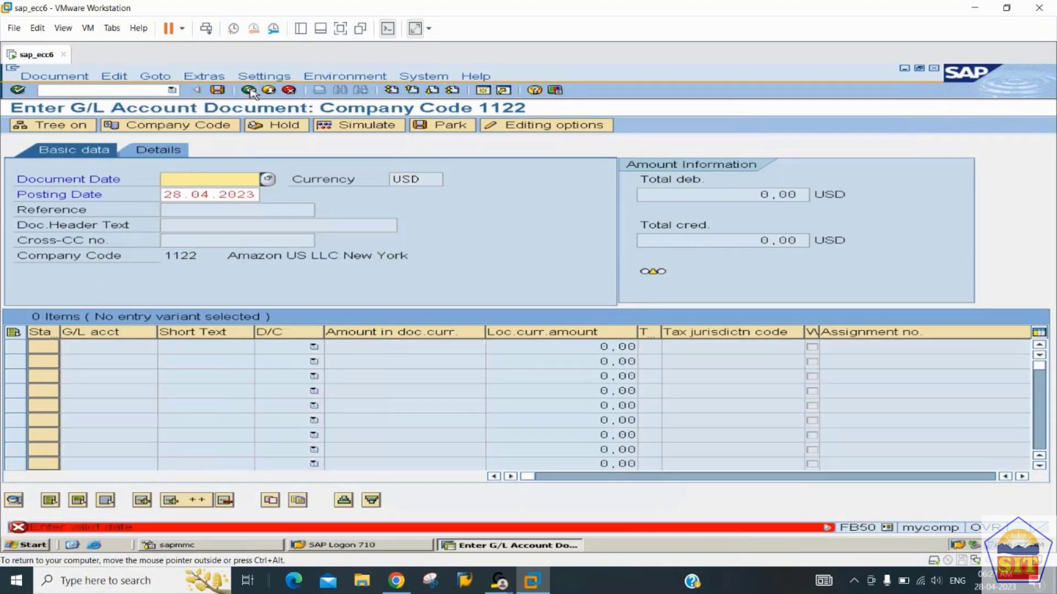
left_click(290, 90)
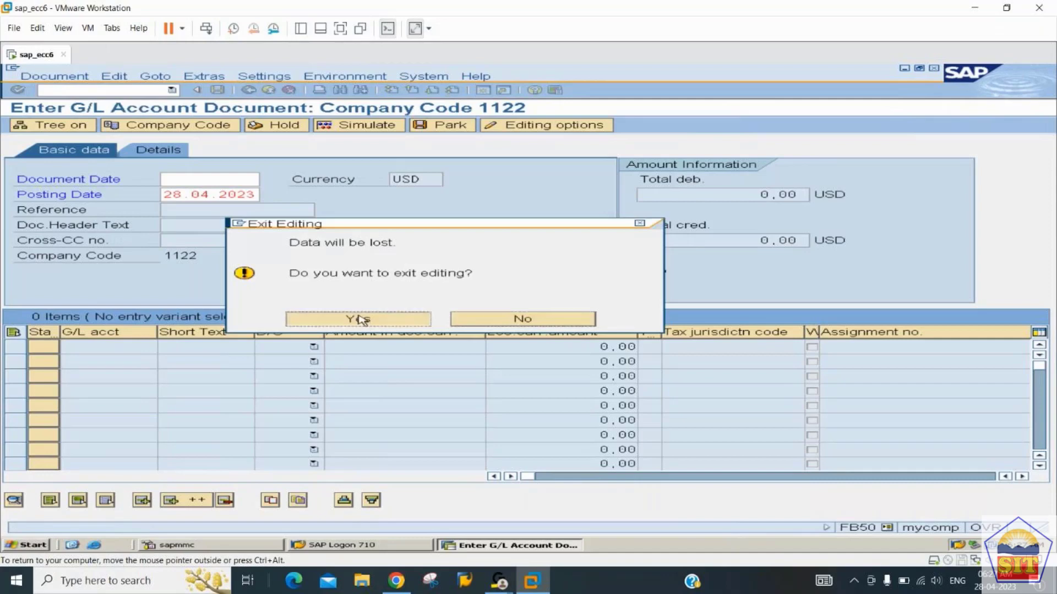
left_click(357, 317)
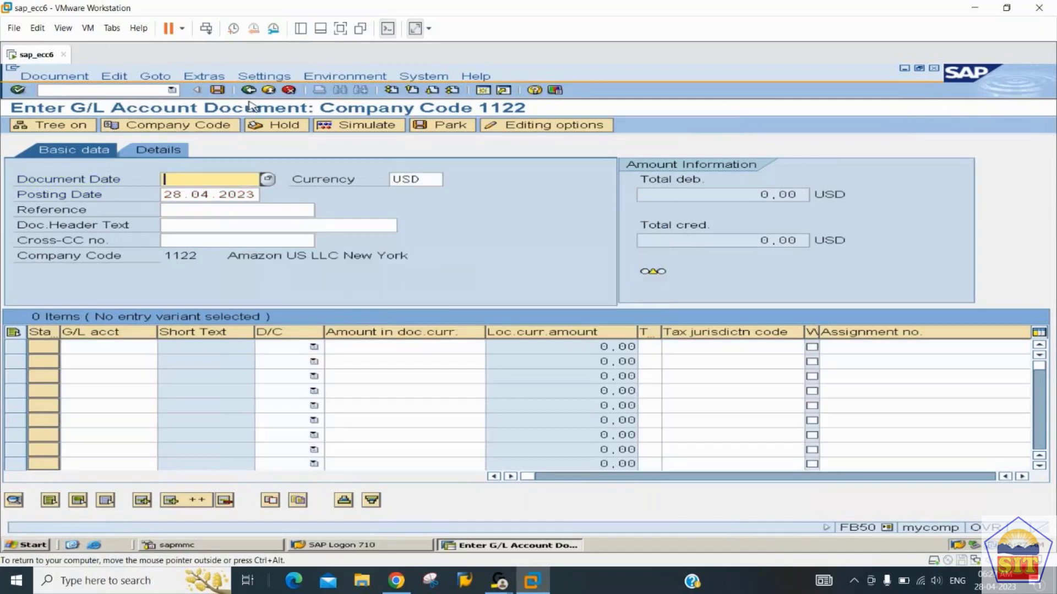
left_click(268, 90)
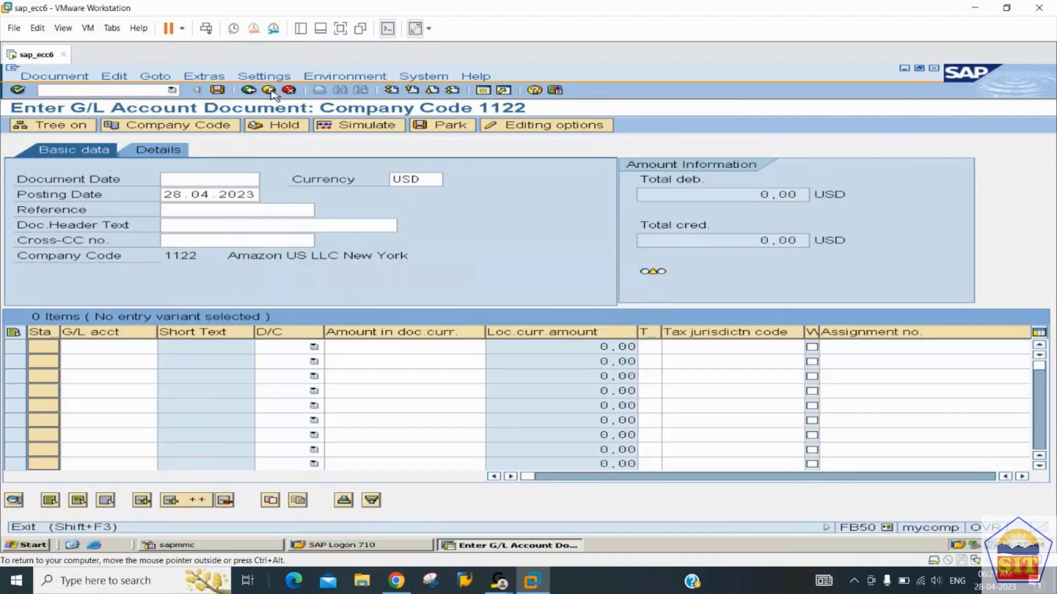
left_click(347, 320)
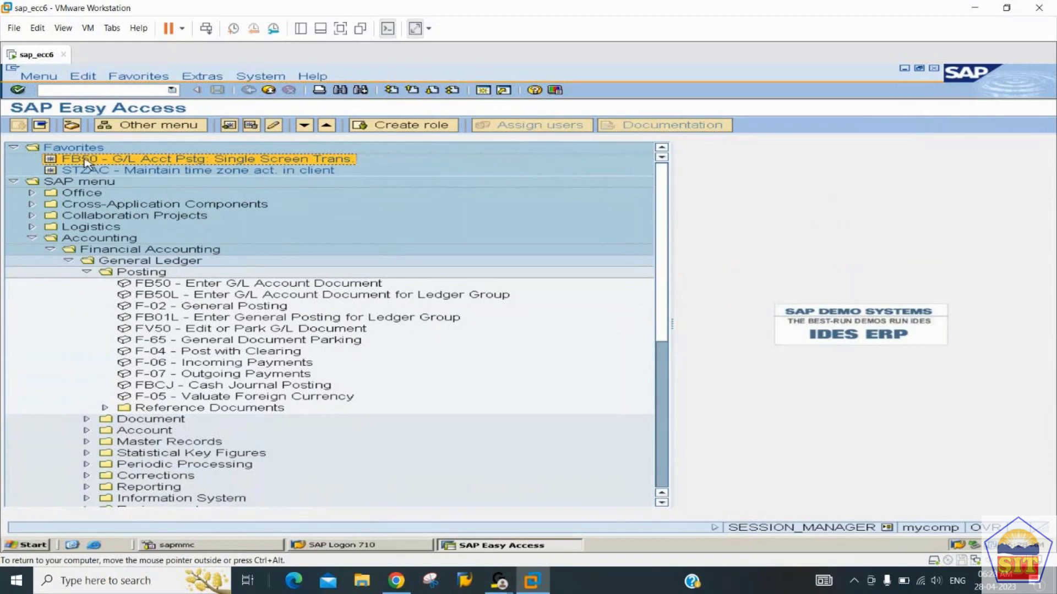
Delete the FB50 - G/L Acct Pstg: Single Screen Trans. entry from the favorites.
left_click(139, 77)
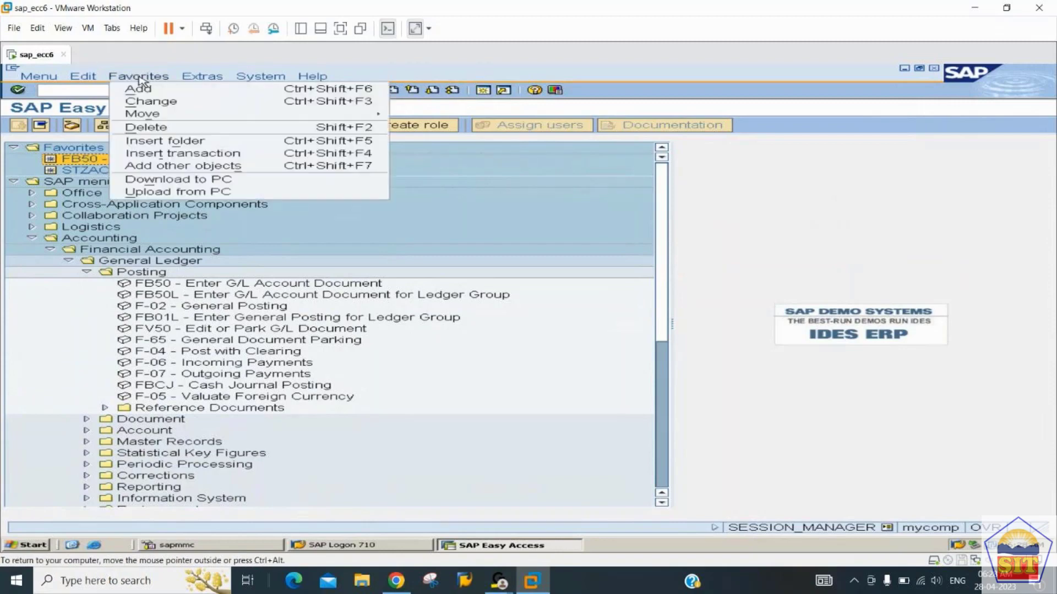
left_click(167, 132)
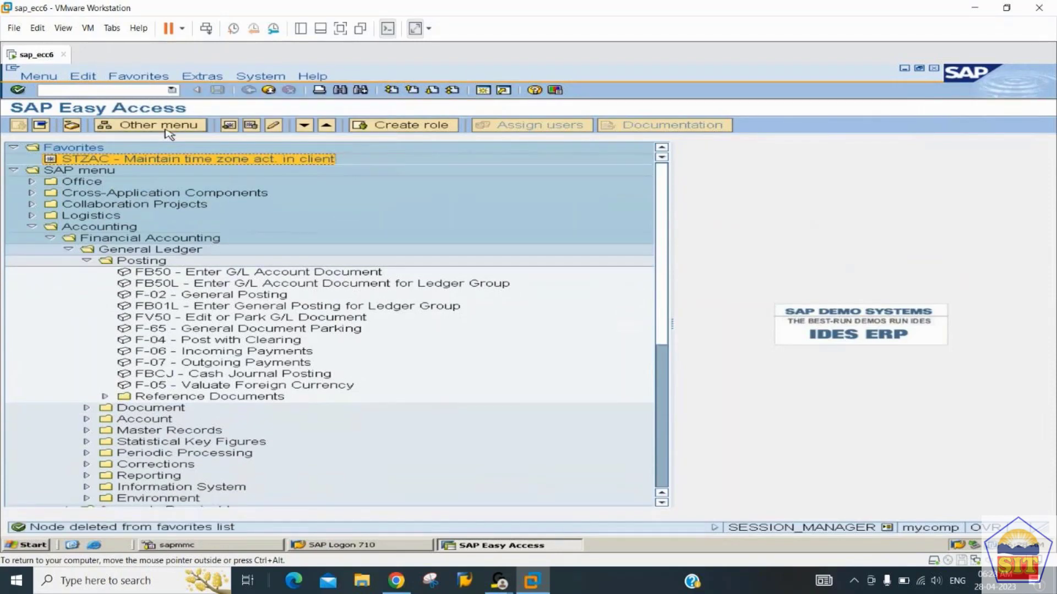
Insert transaction code F-02 into the favorites.
left_click(164, 296)
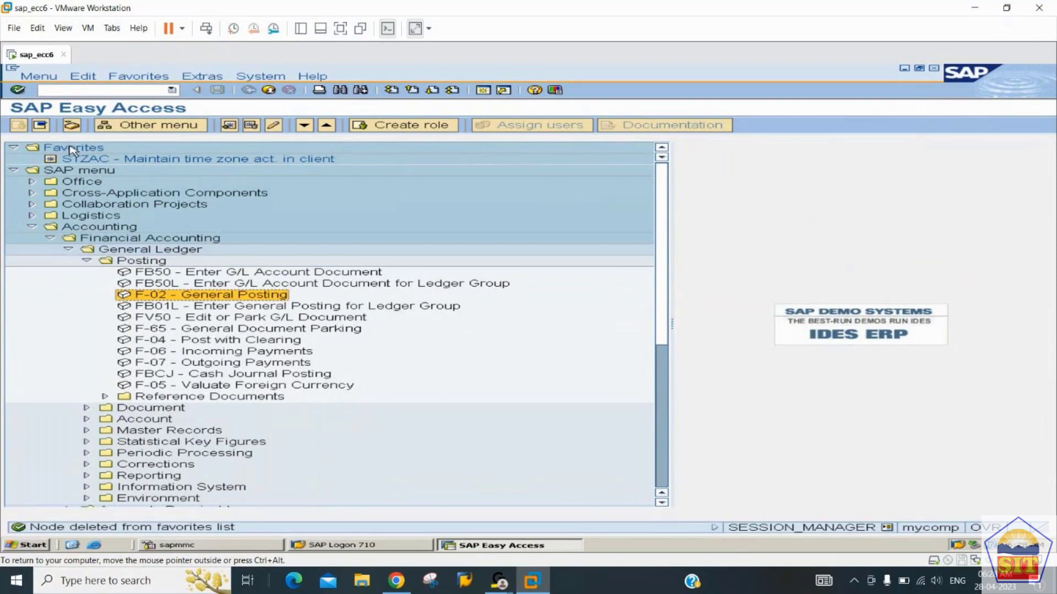
left_click(122, 78)
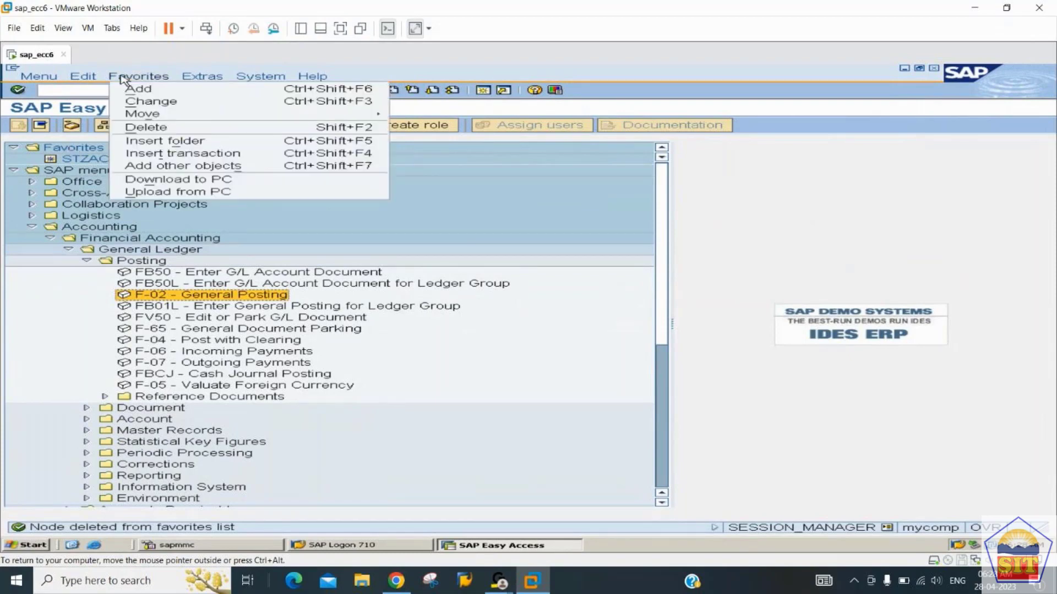
left_click(177, 154)
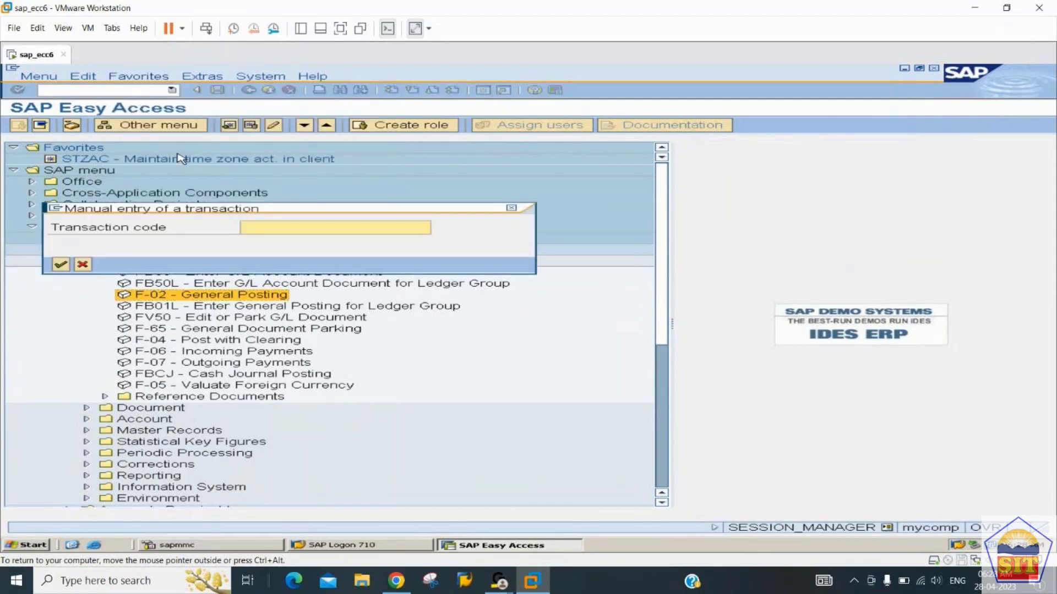
type("F-02")
key("Return")
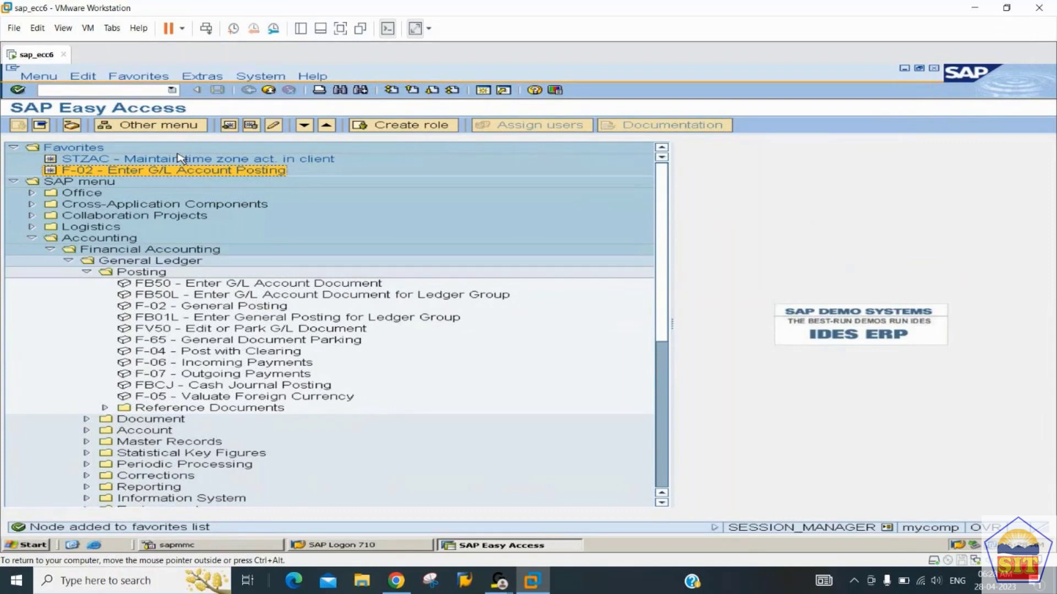
Create a favorites folder named GL Accounting and move the F-02 - Enter G/L Account Posting favorite into it.
left_click(155, 78)
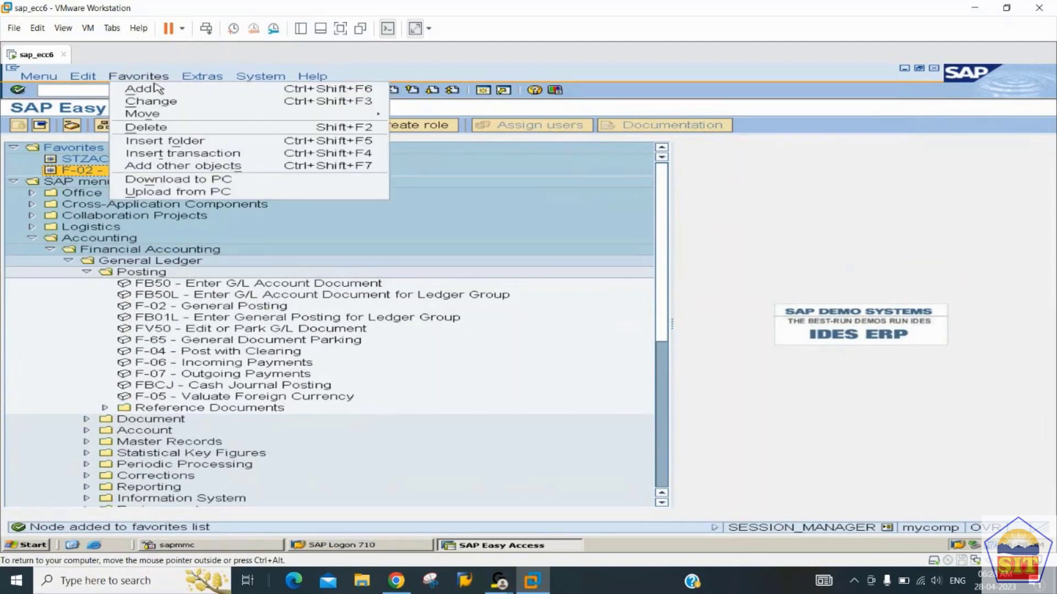
left_click(186, 143)
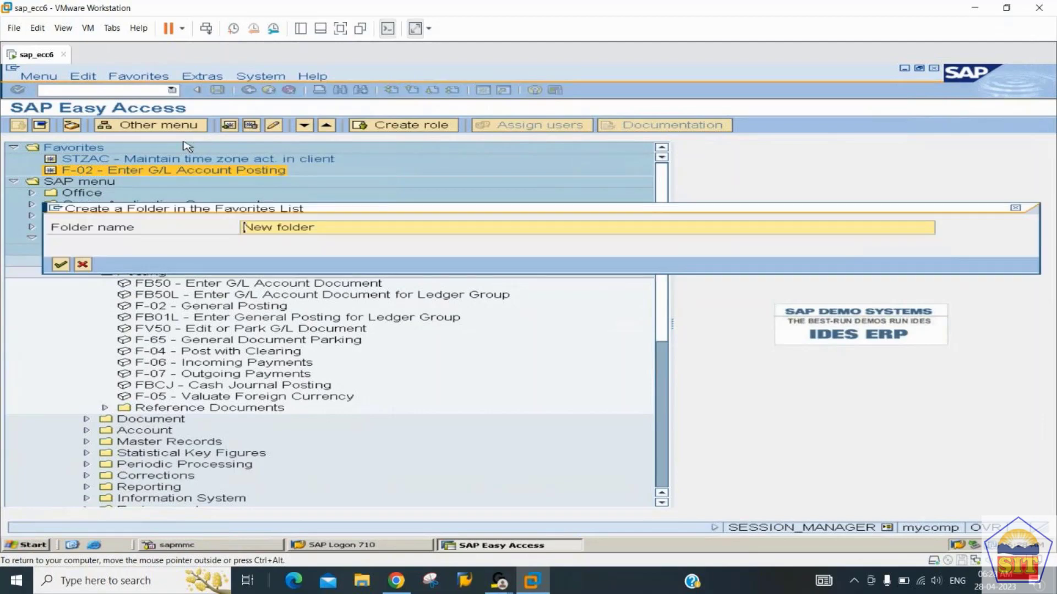
type("GL Posting")
key("BackSpace")
key("BackSpace")
key("BackSpace")
key("BackSpace")
key("BackSpace")
key("BackSpace")
key("BackSpace")
type("Accounting")
key("Return")
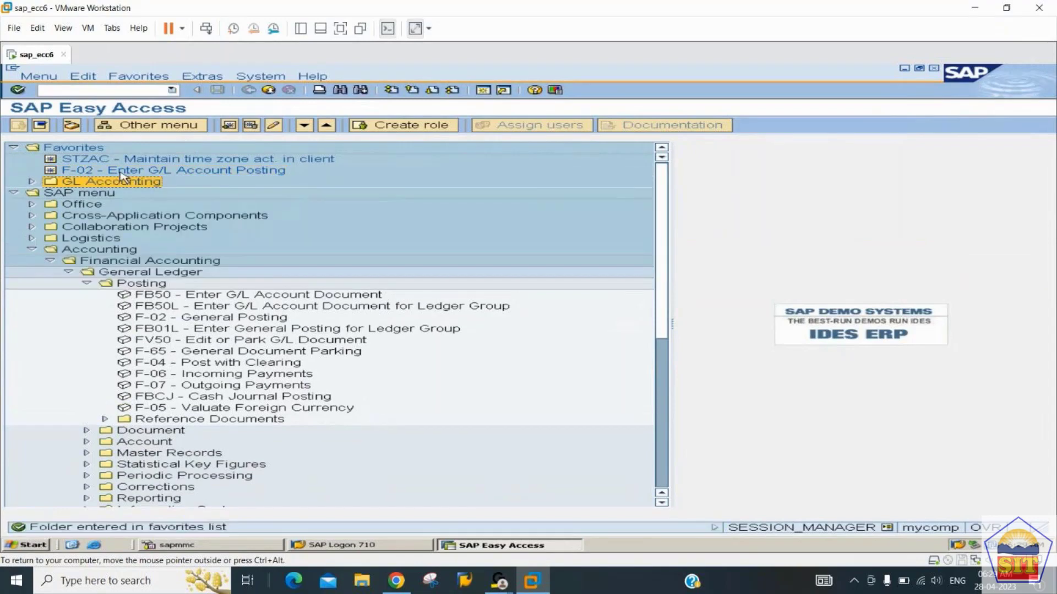
left_click(116, 172)
double_click(116, 172)
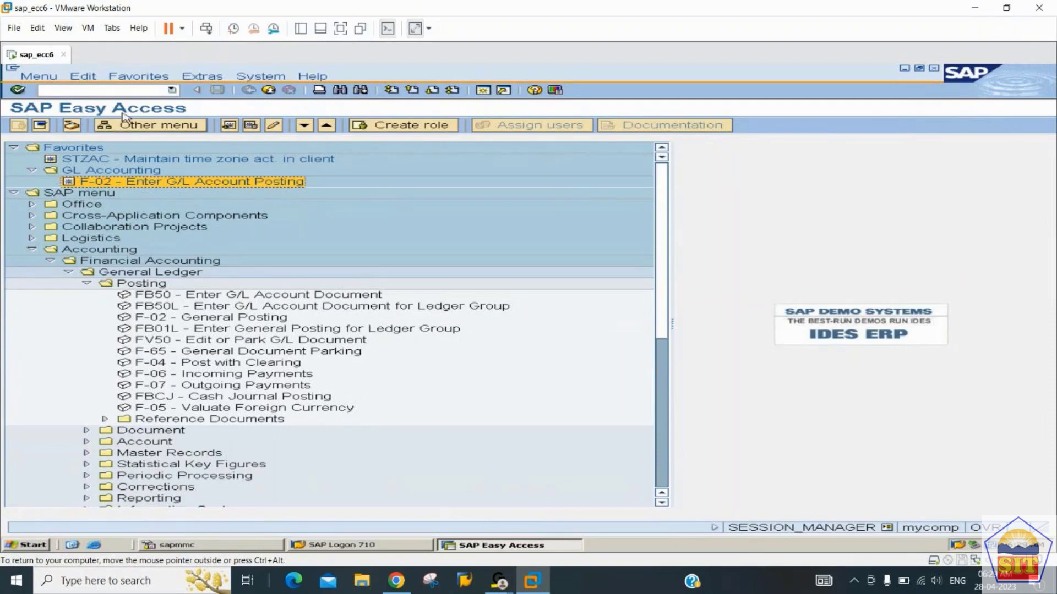
Look through the command field's history of used transaction codes, and leave the field empty.
left_click(173, 90)
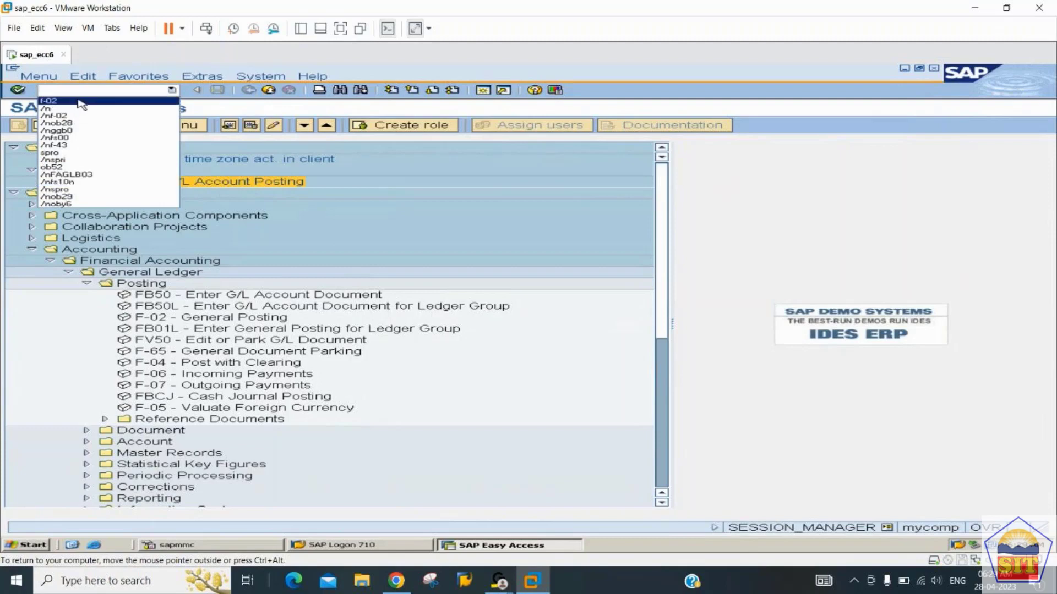
key("Down")
key("Down")
key("Down")
key("Down")
key("Down")
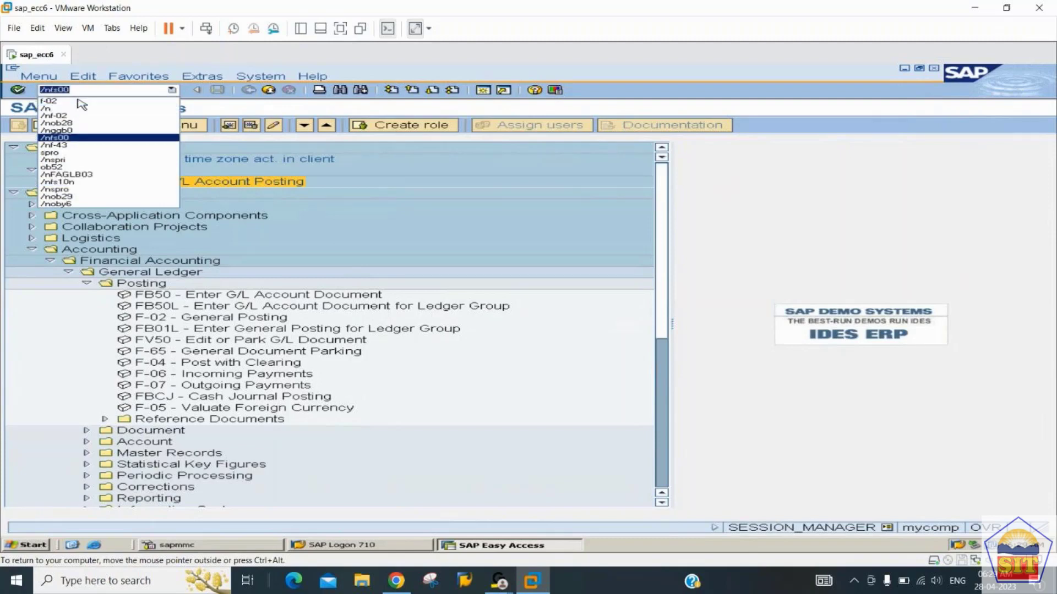
key("Down")
key("Down")
key("Down")
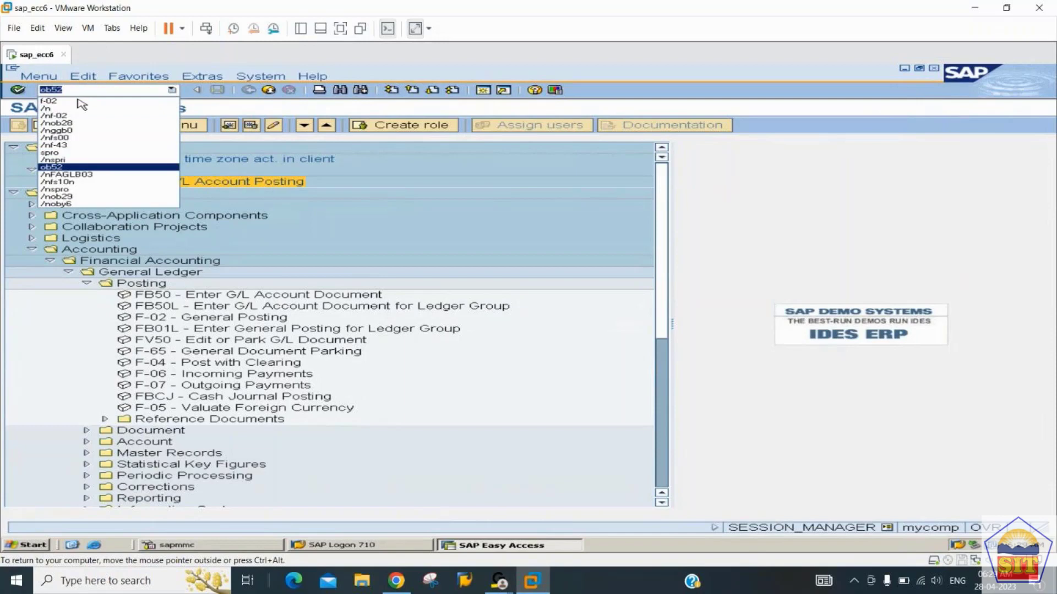
key("Down")
key("Down")
key("Down")
key("Down")
key("Down")
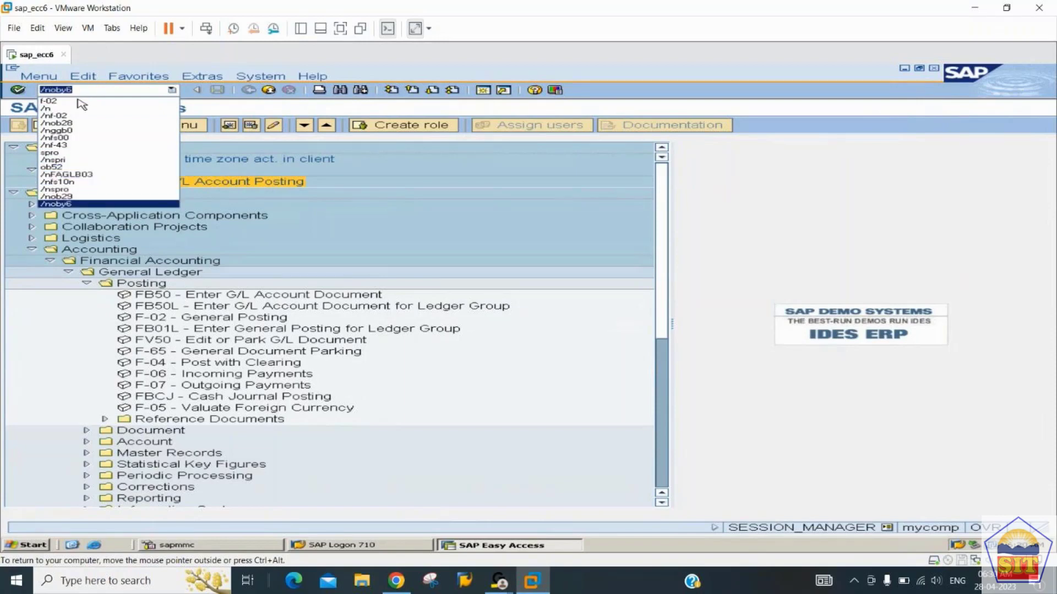
key("Up")
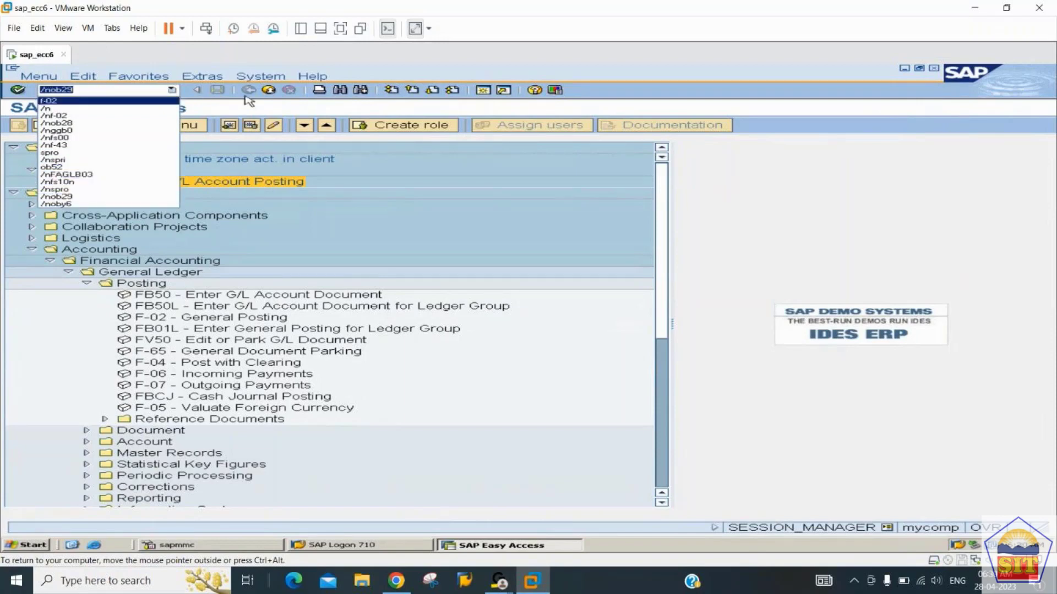
left_click(233, 114)
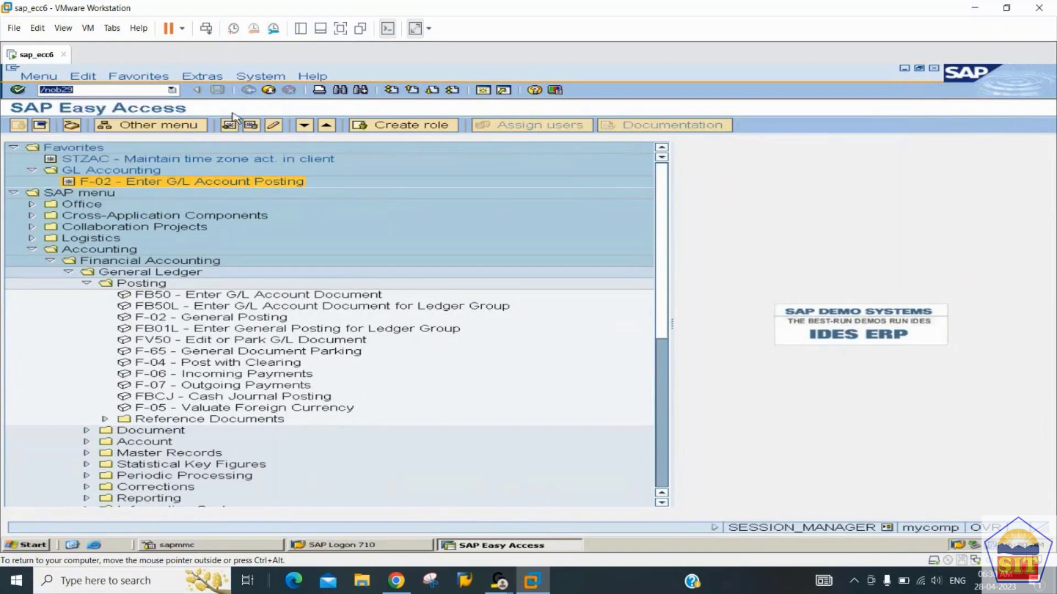
key("BackSpace")
left_click(146, 89)
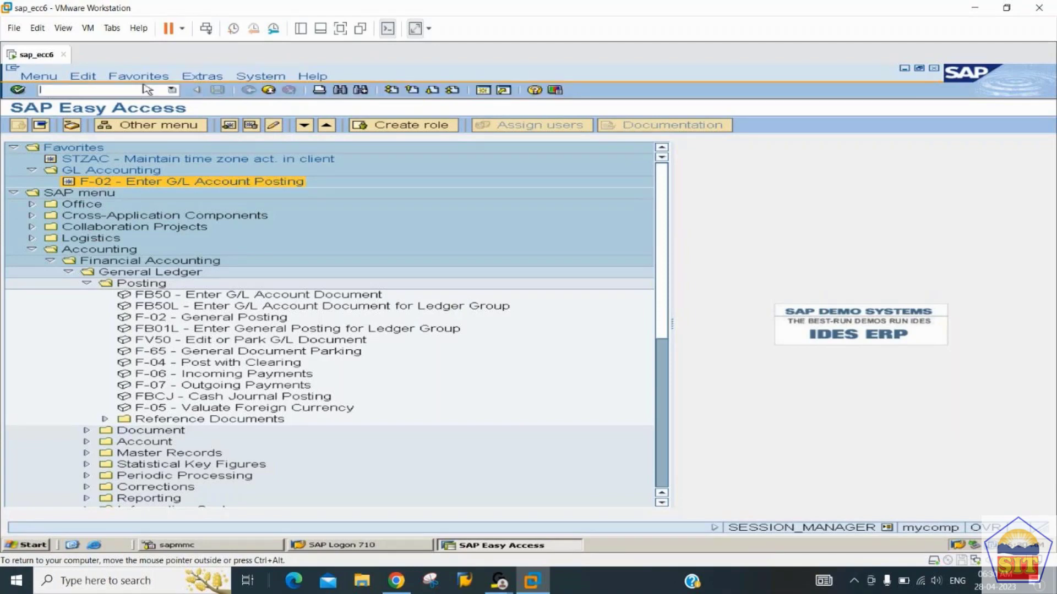
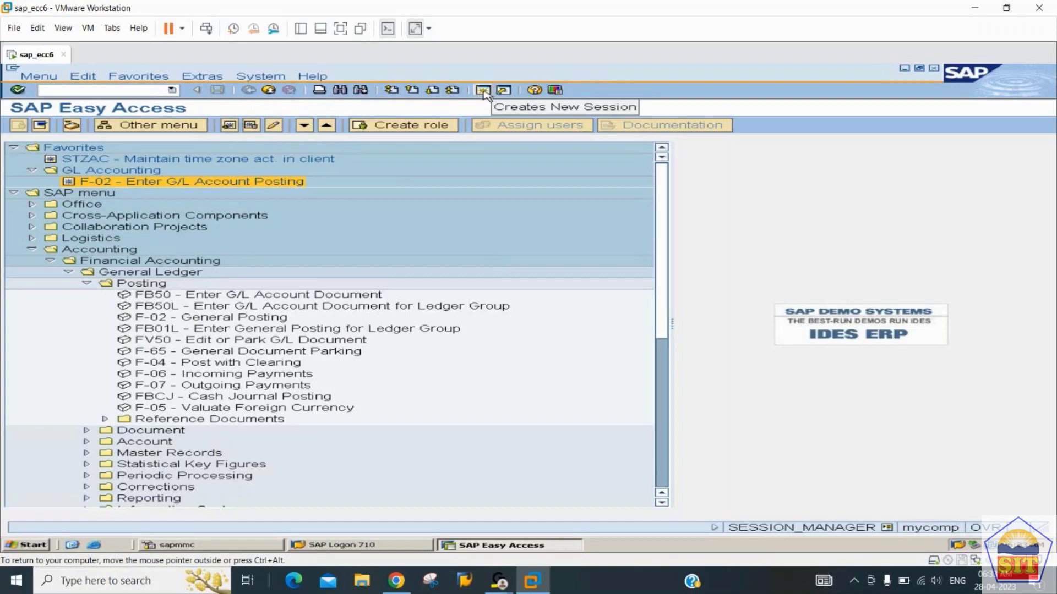
Create a new session with its command field shown, and view and close the help on the menu tree display.
left_click(483, 91)
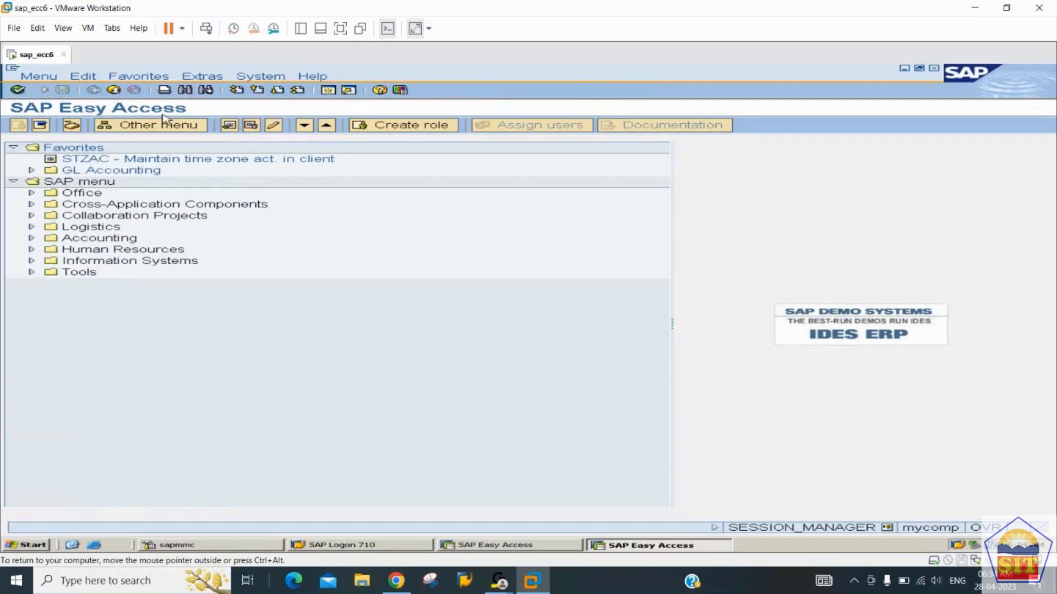
left_click(45, 90)
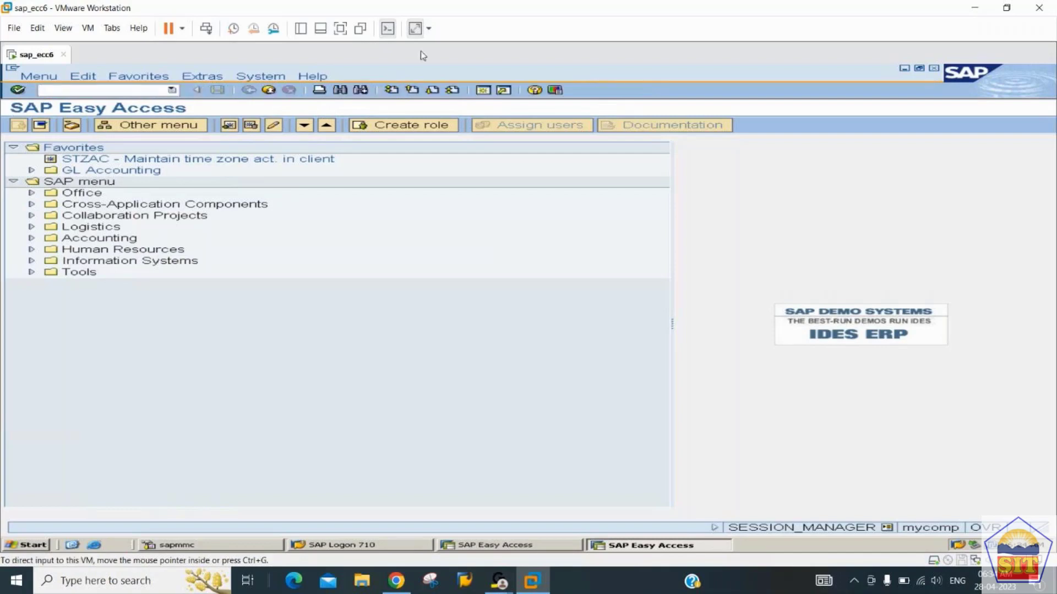
left_click(534, 90)
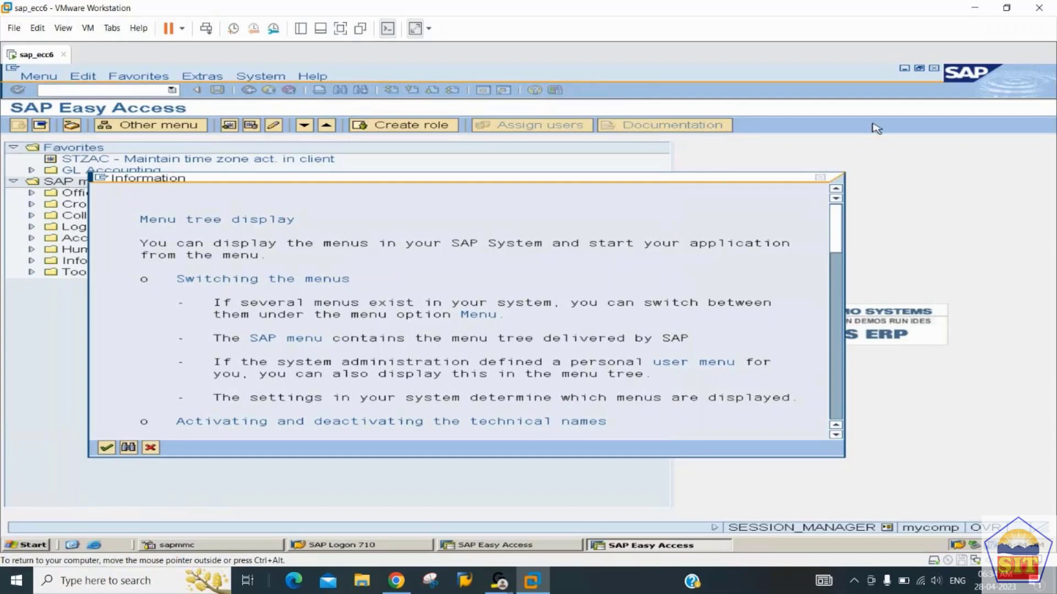
left_click(820, 178)
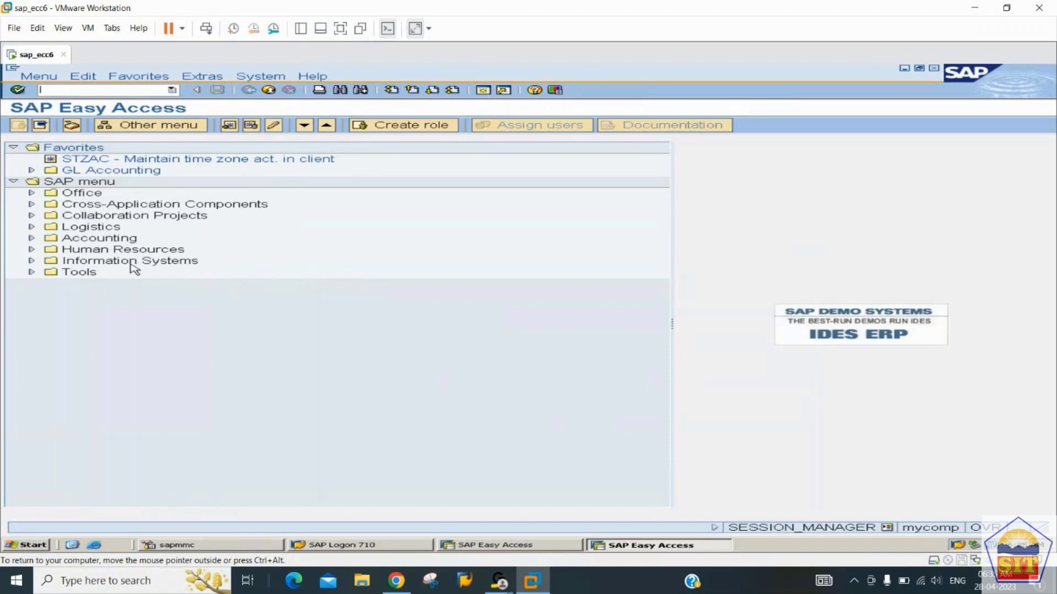
Open the Customizing project screen with transaction code spro and display the SAP Reference IMG.
type("spro")
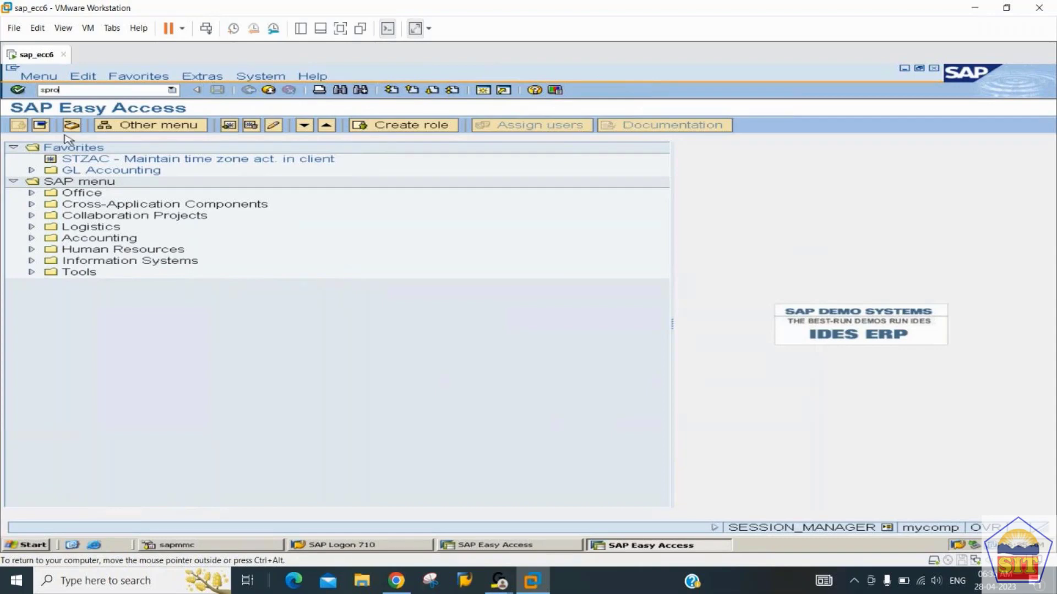
left_click(17, 91)
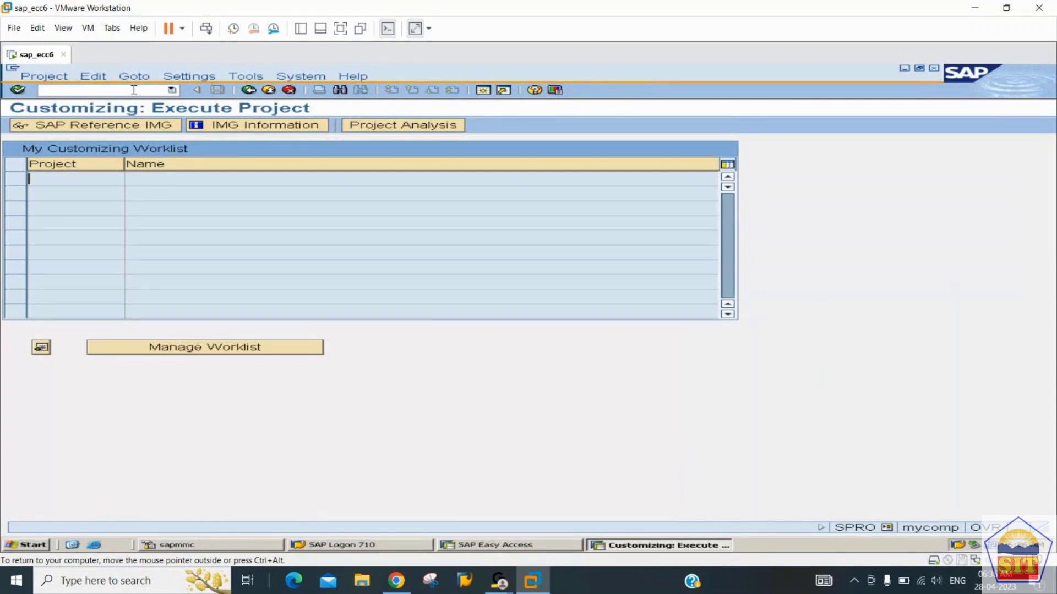
left_click(144, 128)
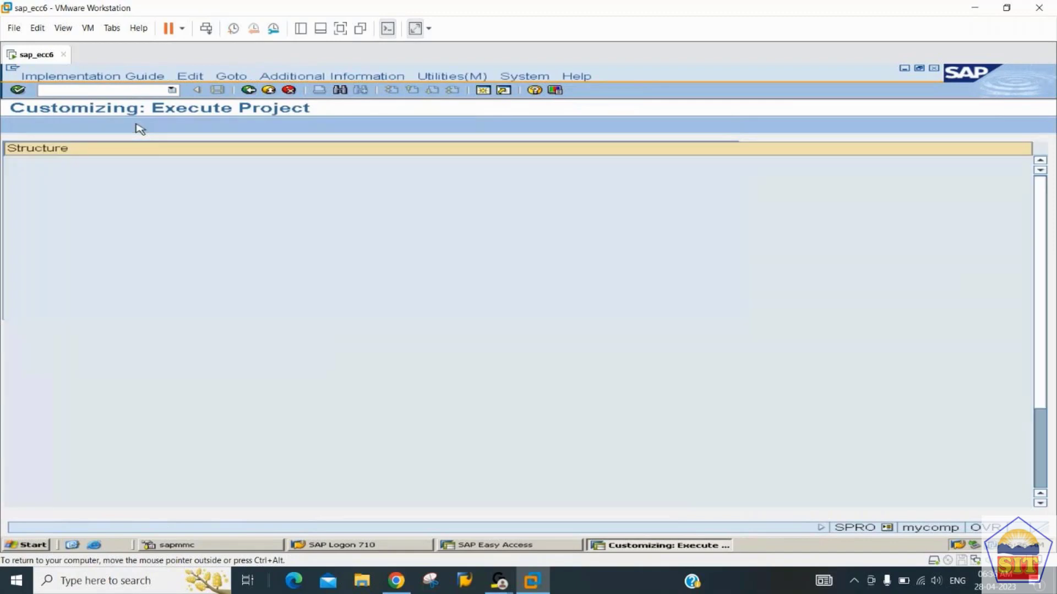
left_click(248, 91)
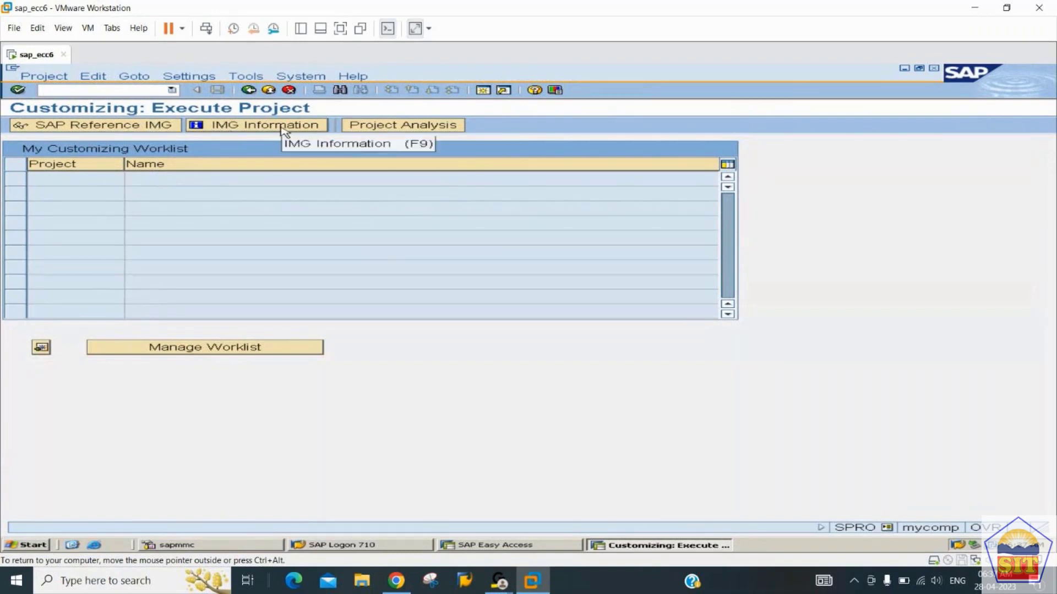
left_click(116, 130)
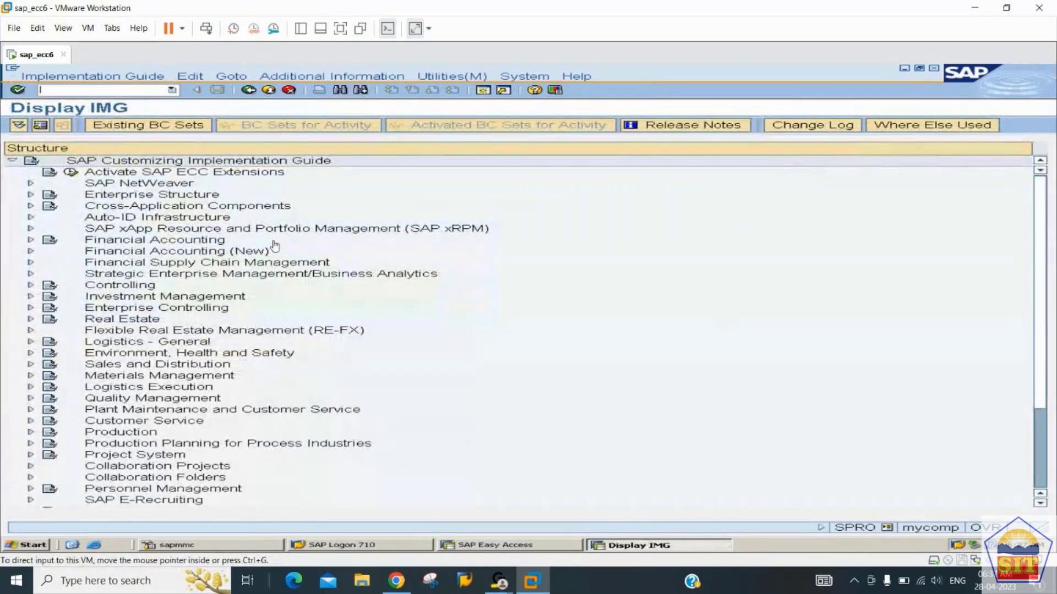
Look over the IMG nodes between Enterprise Structure and Financial Accounting, and expand Financial Accounting.
left_click(126, 241)
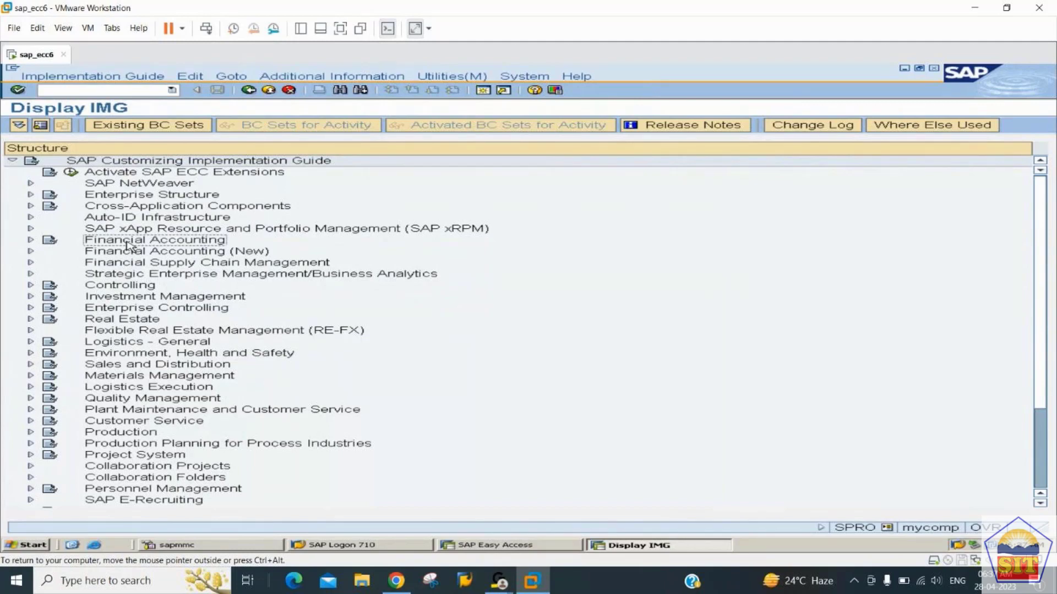
key("Up")
key("Up")
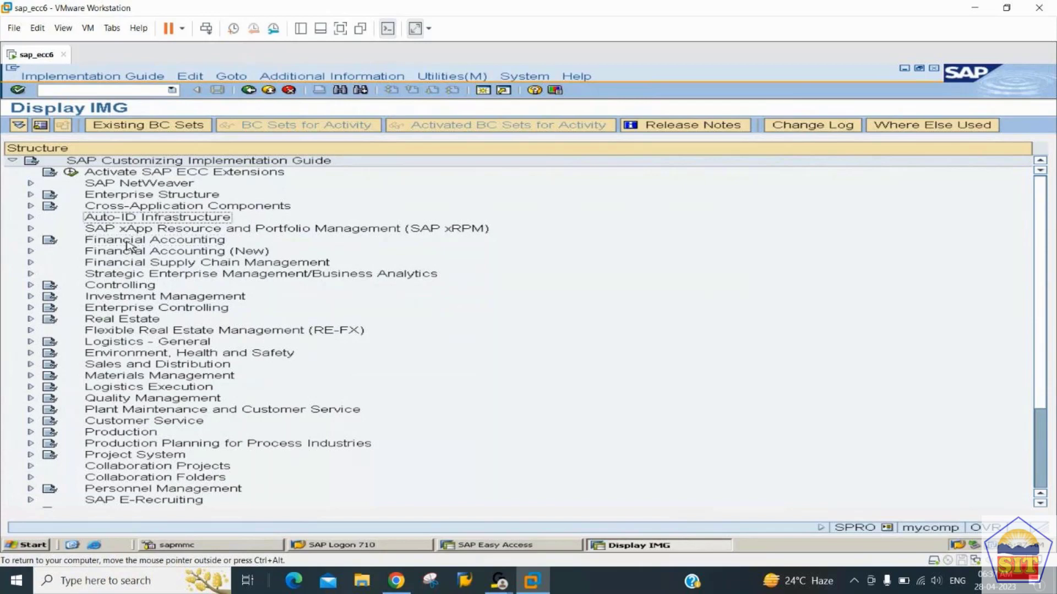
key("Up")
key("Up")
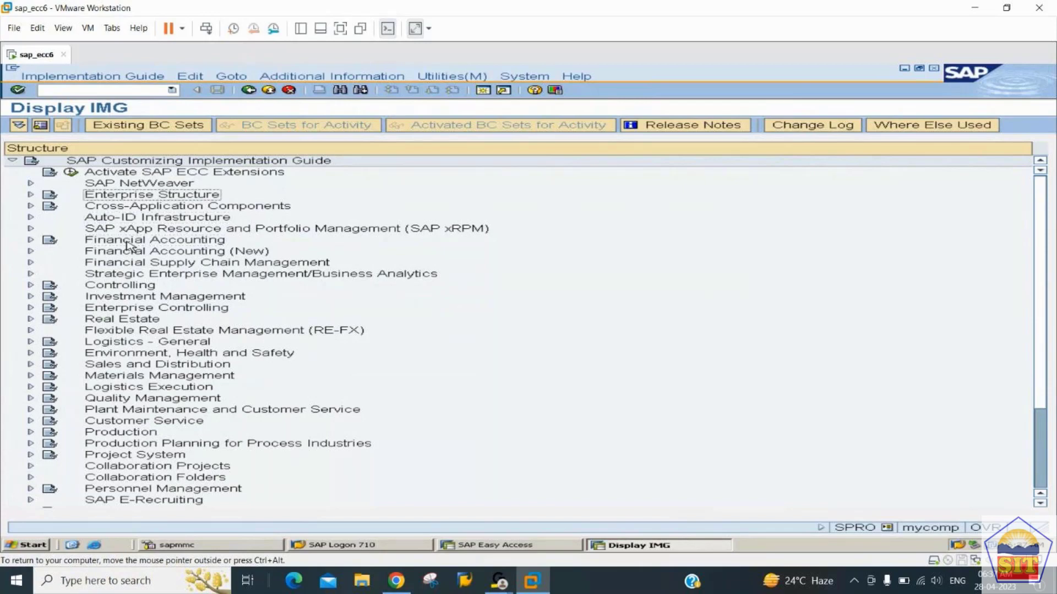
key("Down")
double_click(127, 242)
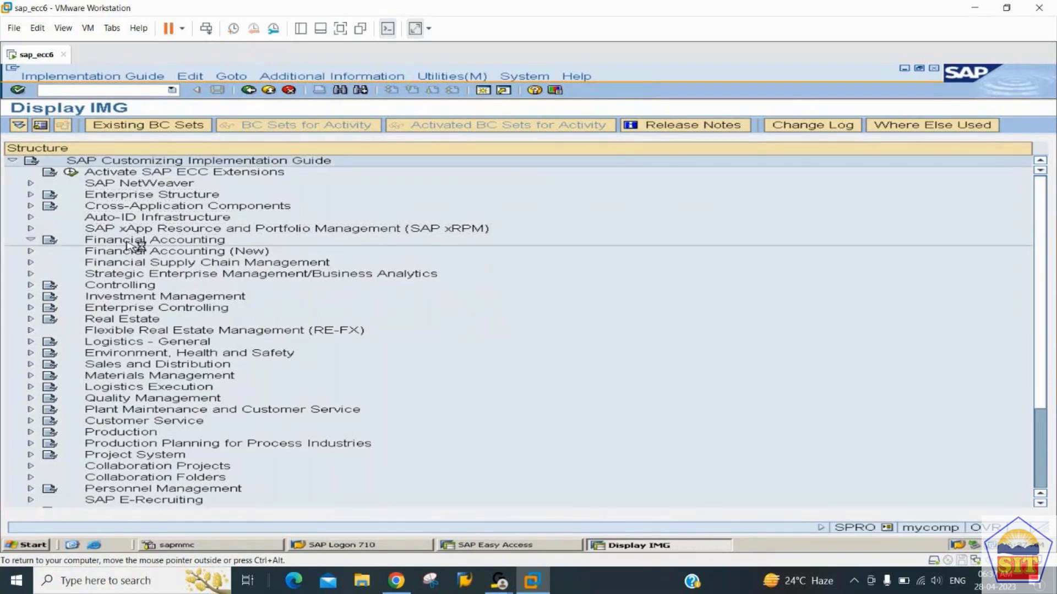
Examine the sub-areas under Financial Accounting, such as General Ledger Accounting and Bank Accounting, and collapse the node.
key("Down")
key("Down")
key("Down")
key("Down")
key("Down")
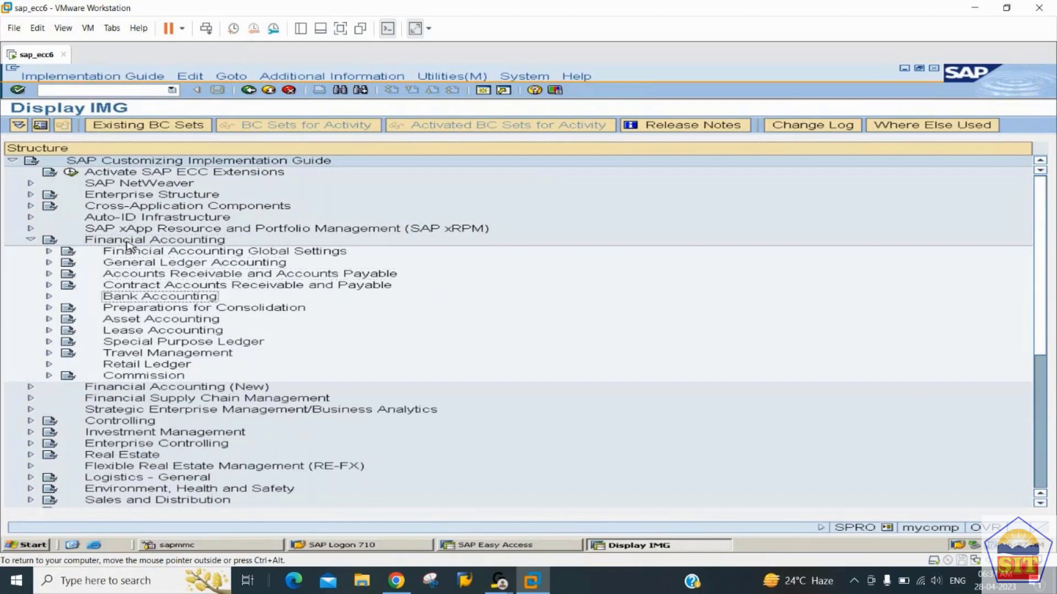
key("Up")
key("Up")
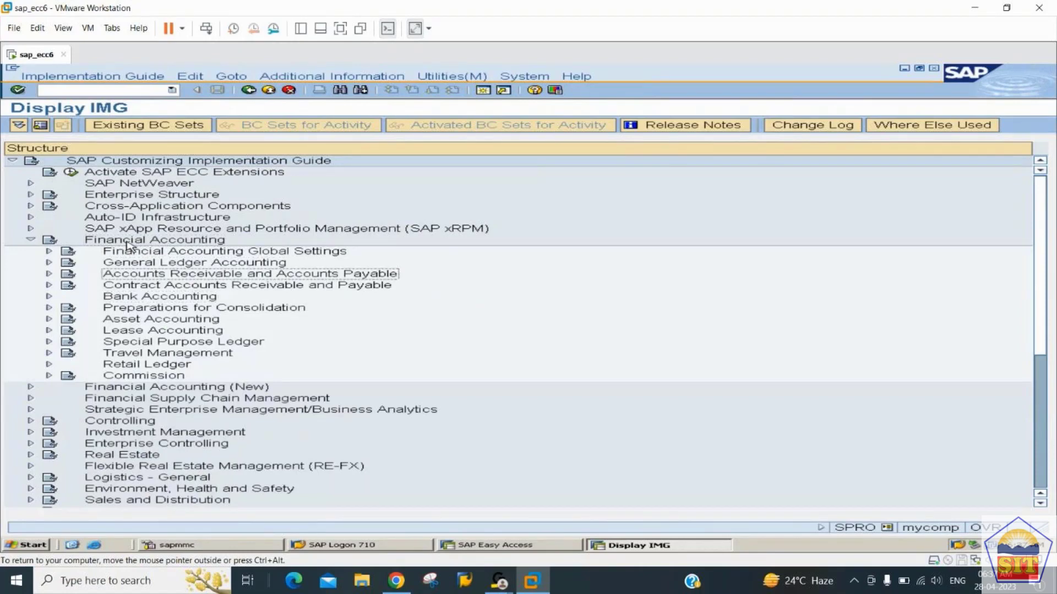
key("Down")
key("Down")
key("Down")
key("Down")
key("Down")
key("Down")
key("Down")
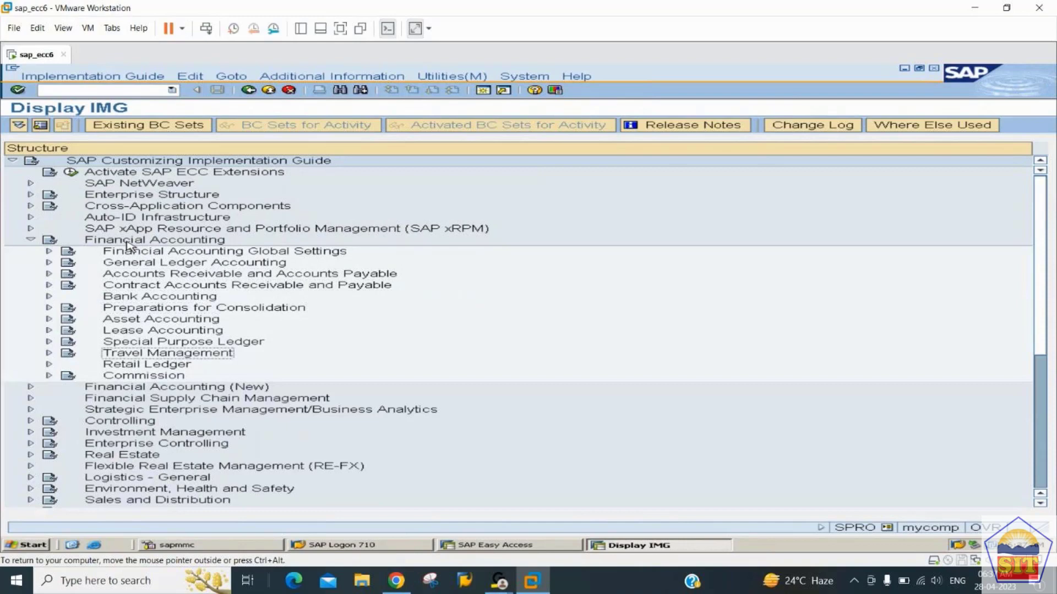
key("Up")
key("Up")
key("Up")
key("Up")
key("Up")
key("Up")
key("Up")
key("Up")
key("Up")
key("Up")
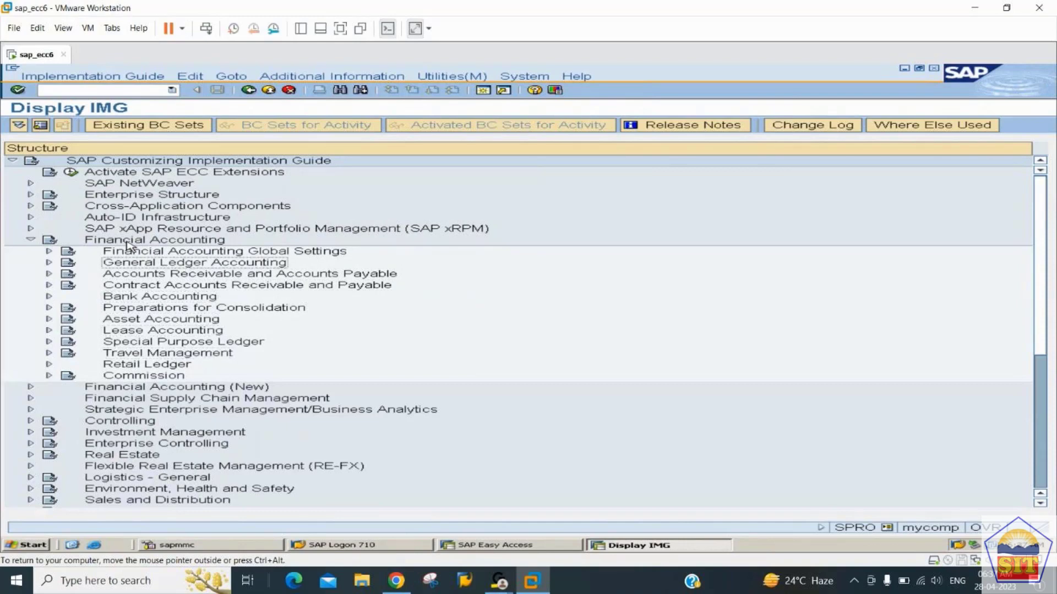
key("Down")
key("Down")
key("Down")
key("Down")
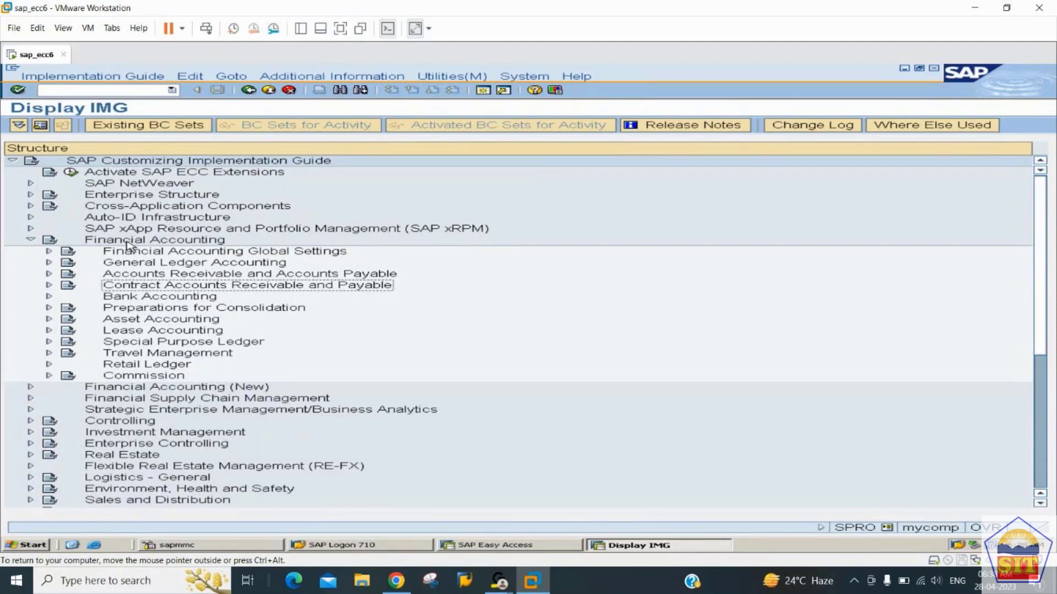
key("Up")
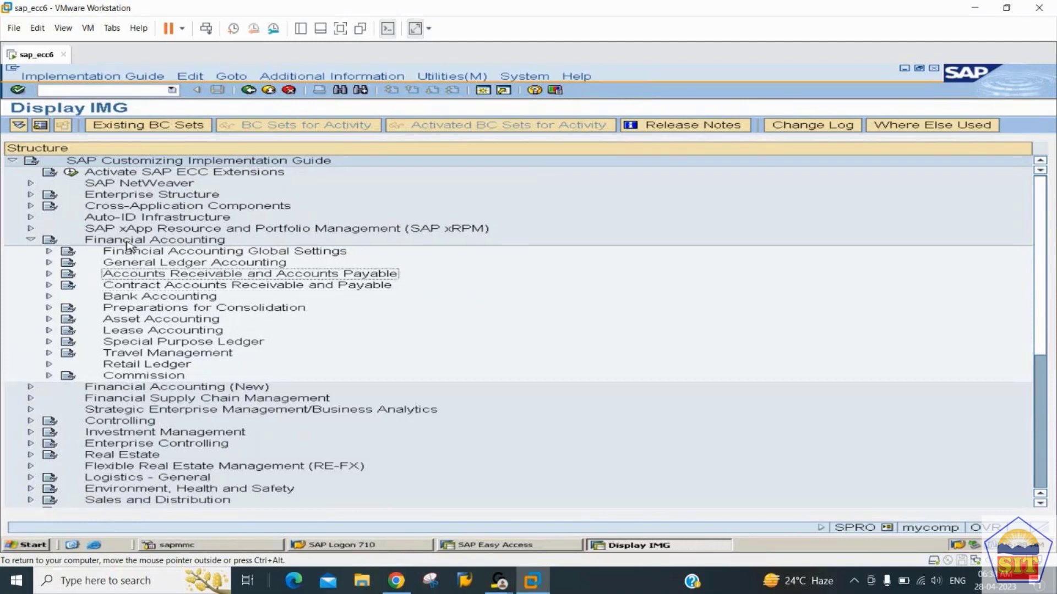
key("Up")
key("Up")
key("Left")
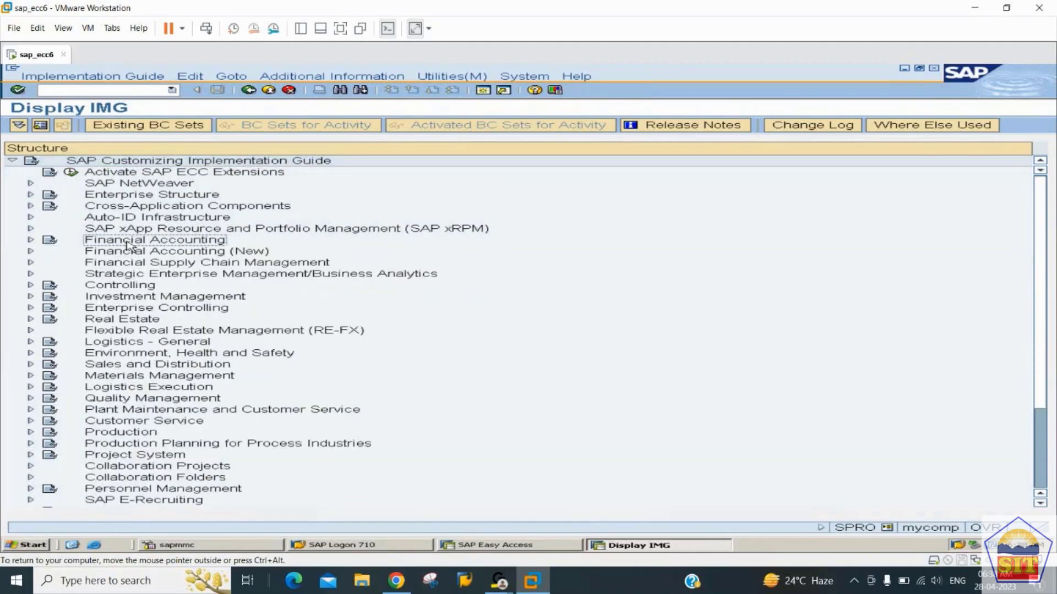
Expand the Enterprise Structure node in the SAP Customizing Implementation Guide and go to the entries beneath it.
key("Up")
key("Up")
key("Up")
key("Up")
key("Up")
key("Down")
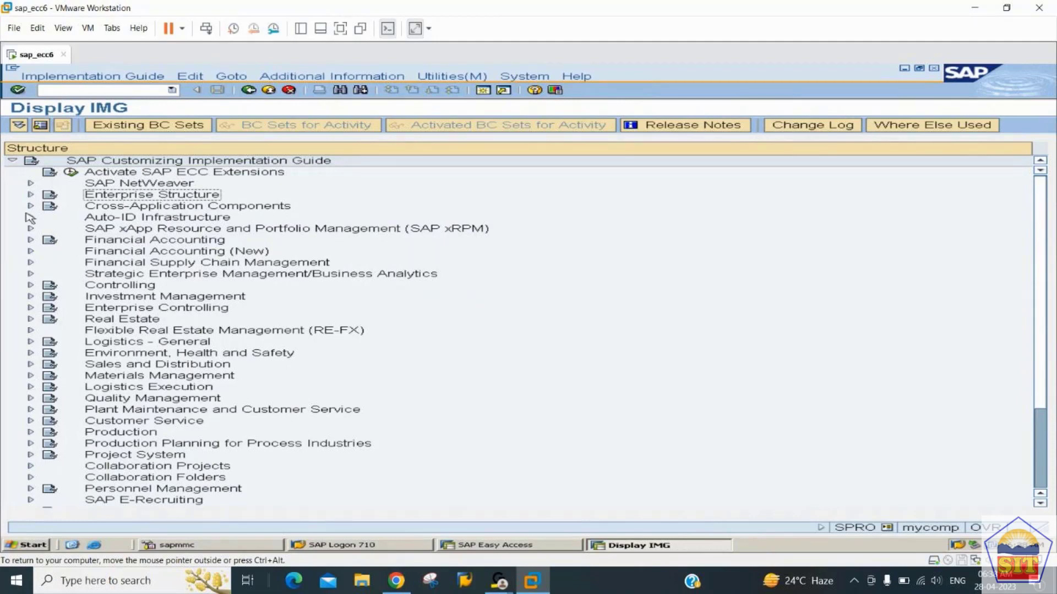
key("Right")
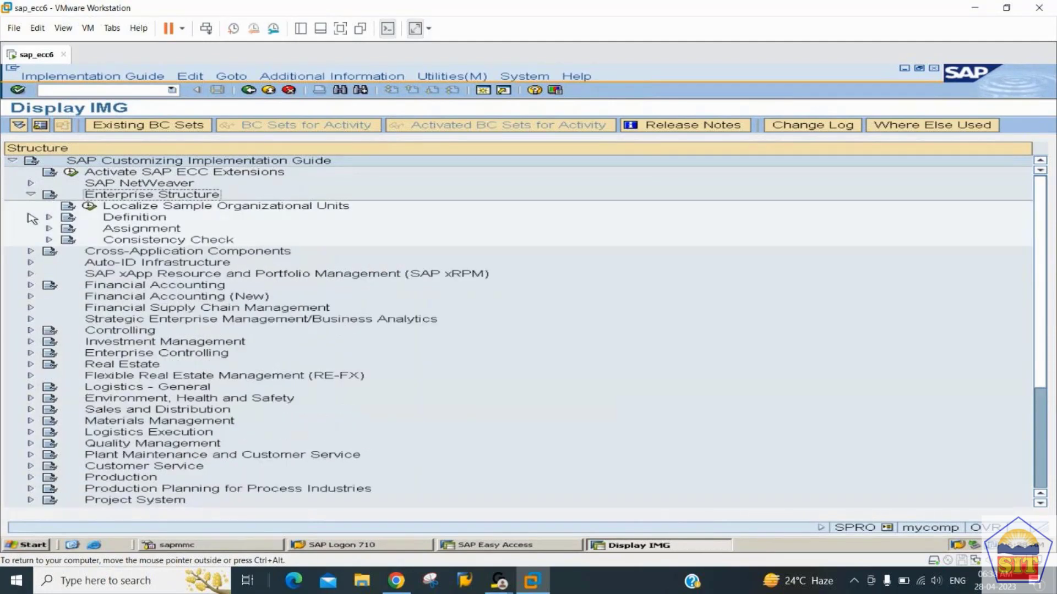
key("Down")
key("Down")
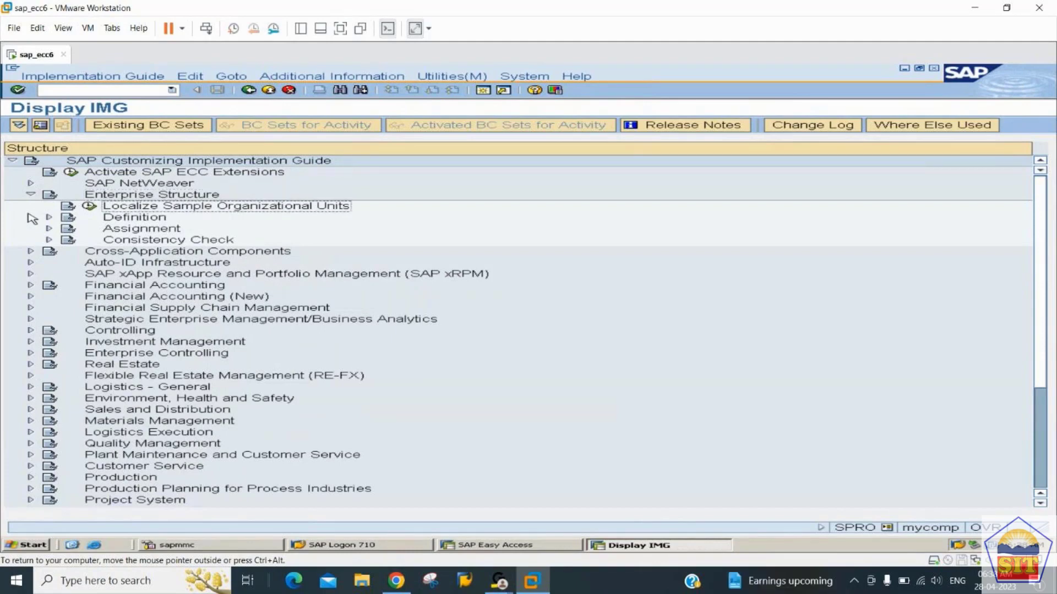
Expand the Definition node under Enterprise Structure in the SAP Customizing Implementation Guide.
key("Right")
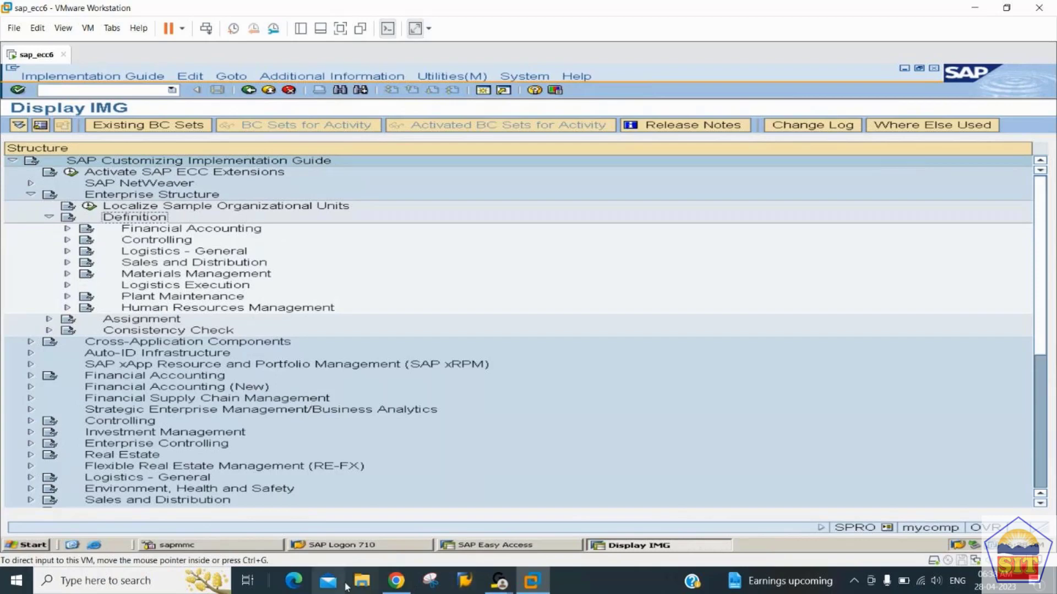
Switch to File Explorer and open the BASIC SETTINGS PDF from the Basic Settings folder inside SAP FI.
left_click(361, 581)
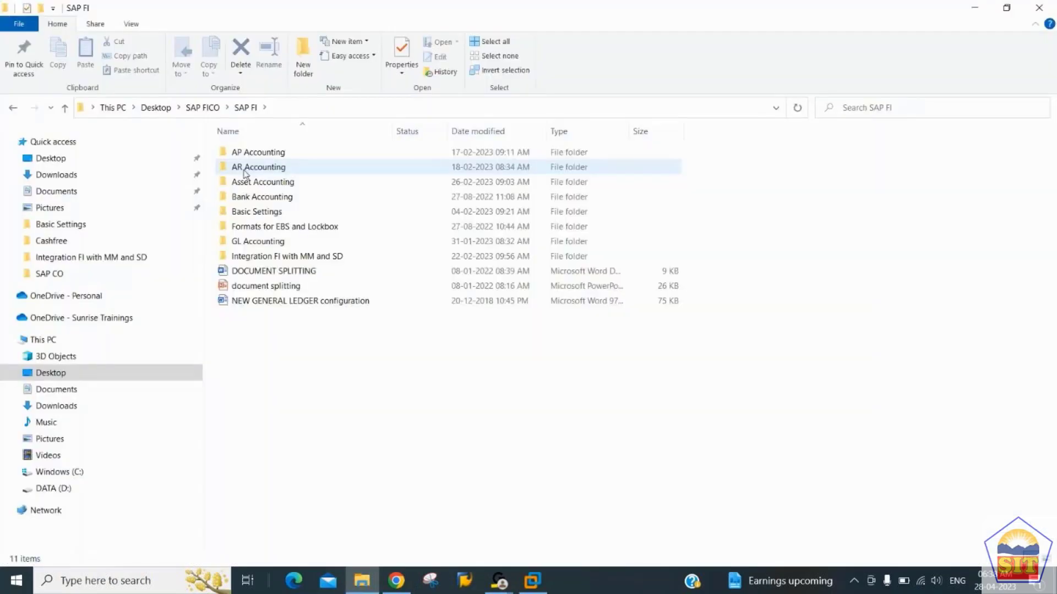
left_click(271, 215)
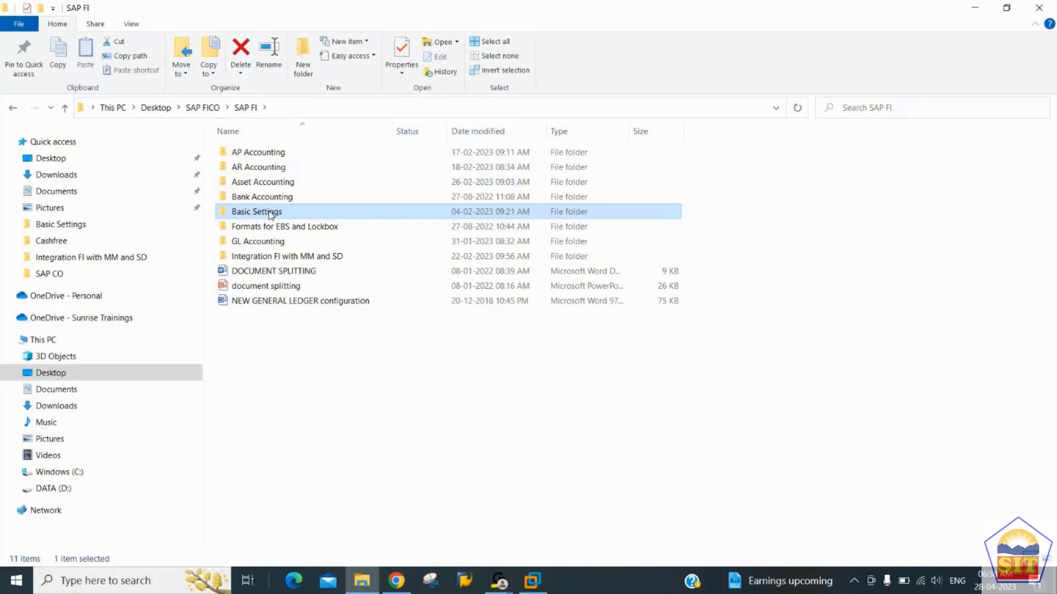
double_click(271, 212)
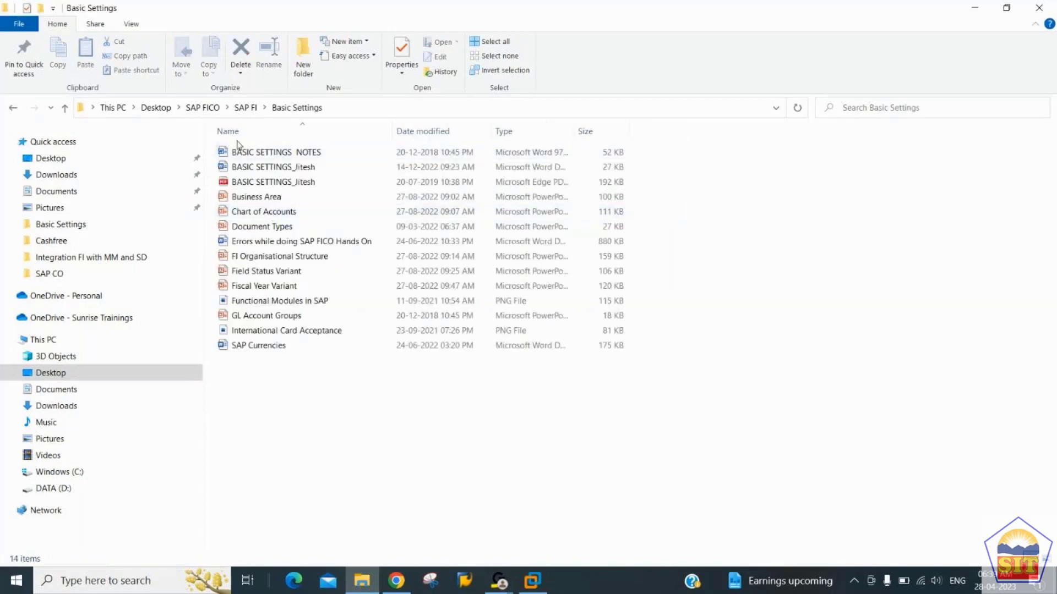
double_click(270, 189)
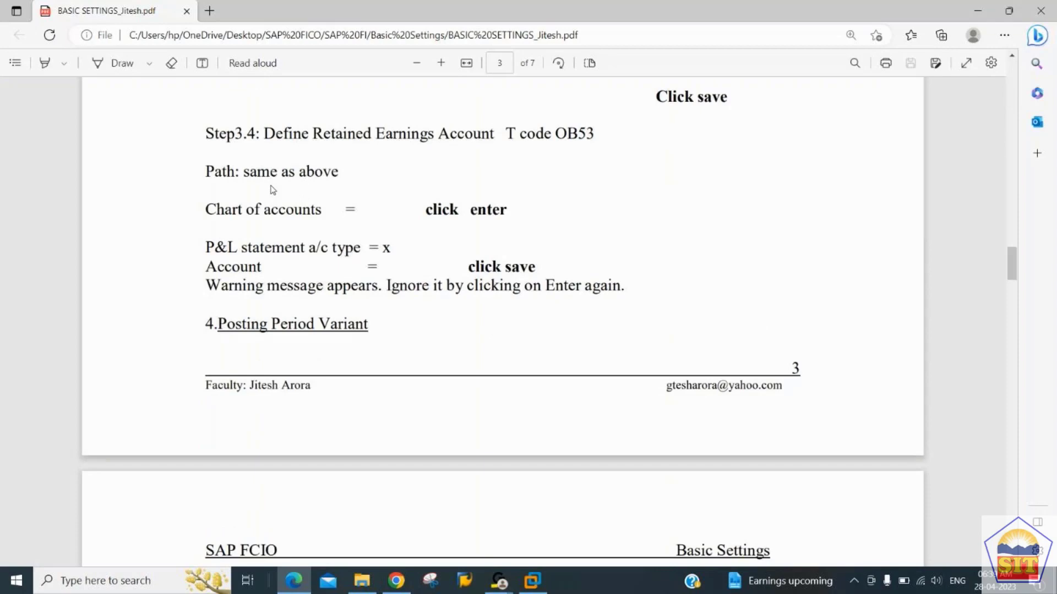
Review the Project creation section on the first page of the PDF, covering creation of company and defining the company code.
scroll(272, 190, "up", 20)
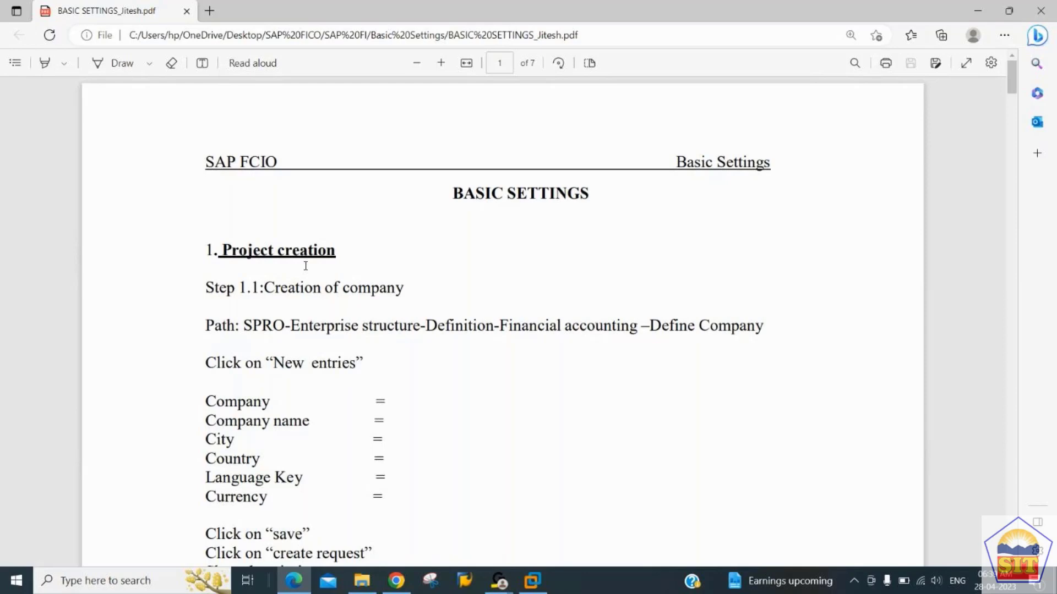
scroll(306, 266, "down", 3)
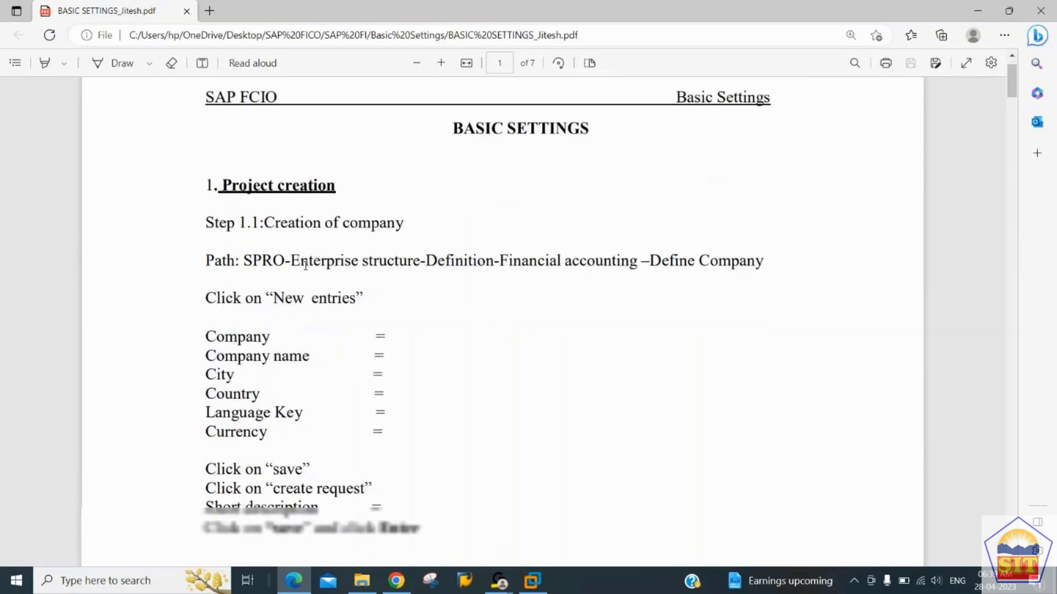
scroll(305, 266, "down", 7)
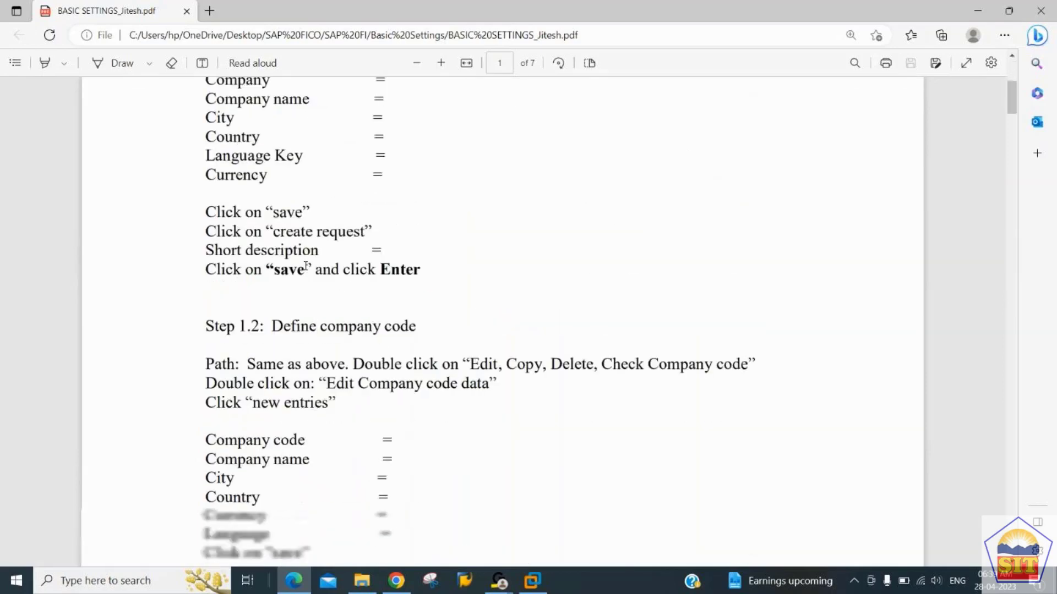
scroll(305, 266, "up", 3)
scroll(305, 266, "up", 8)
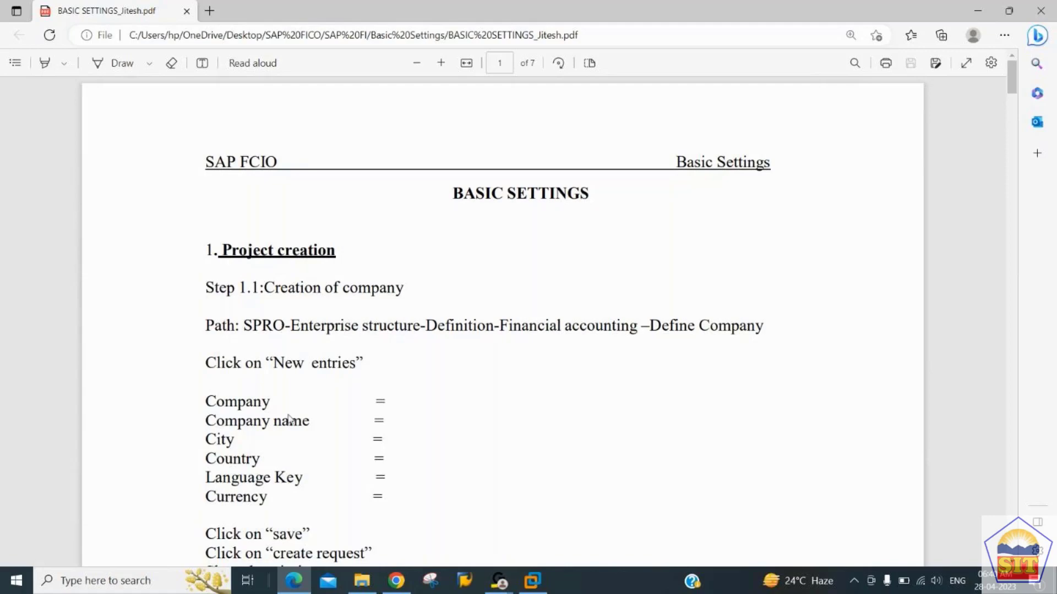
Switch back to the SAP virtual machine and look over the areas under Definition, from Financial Accounting to Human Resources Management.
mouse_move(533, 582)
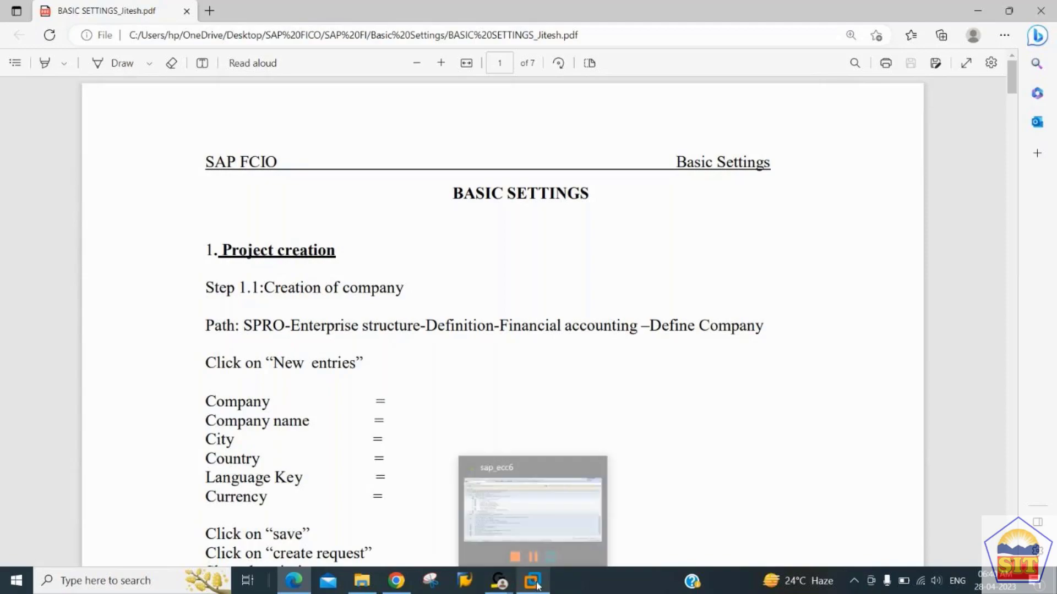
left_click(524, 479)
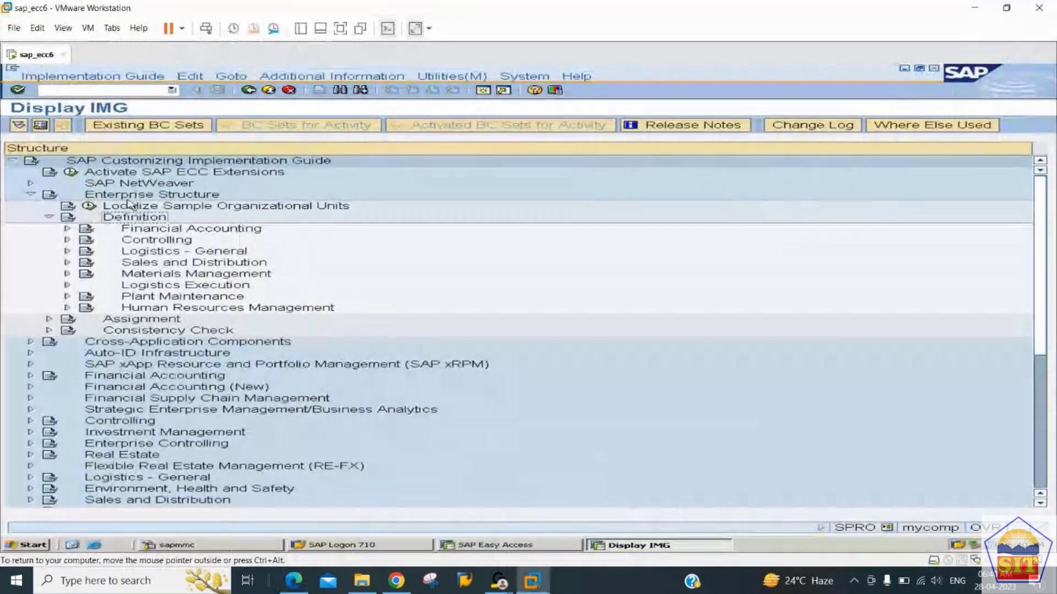
left_click(147, 231)
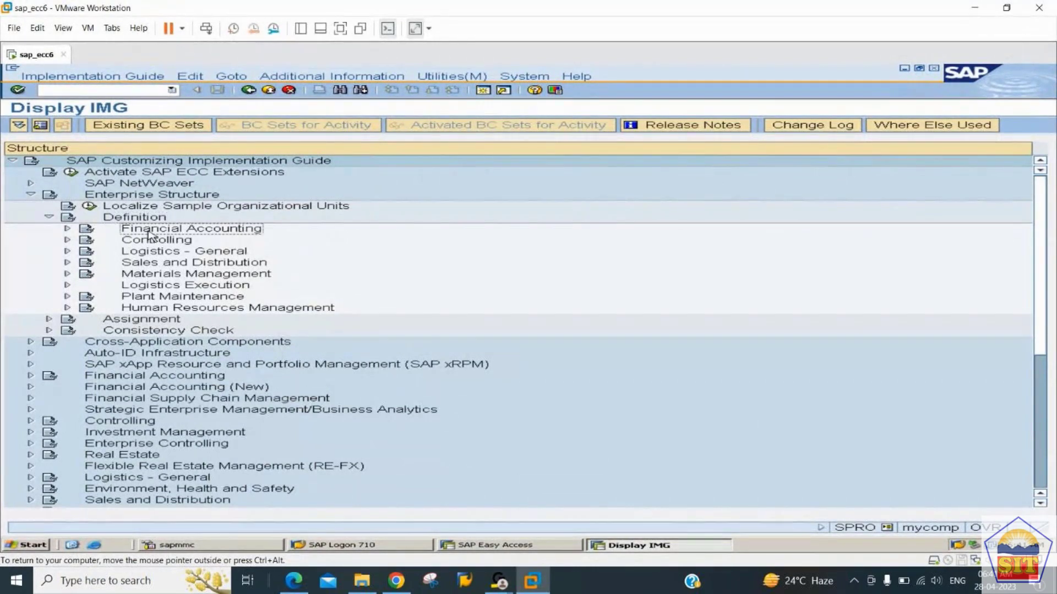
key("Up")
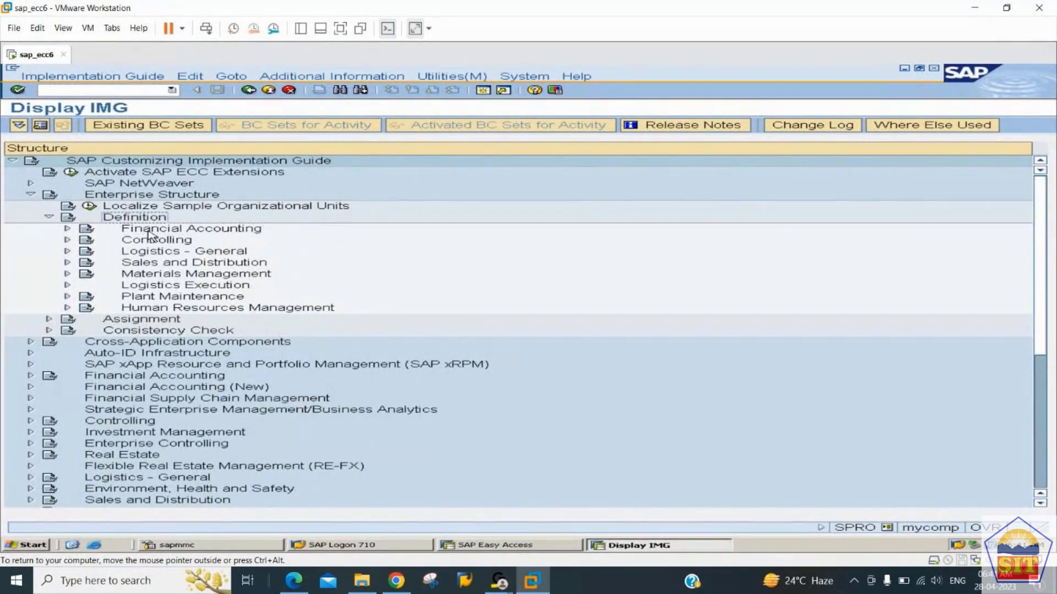
key("Up")
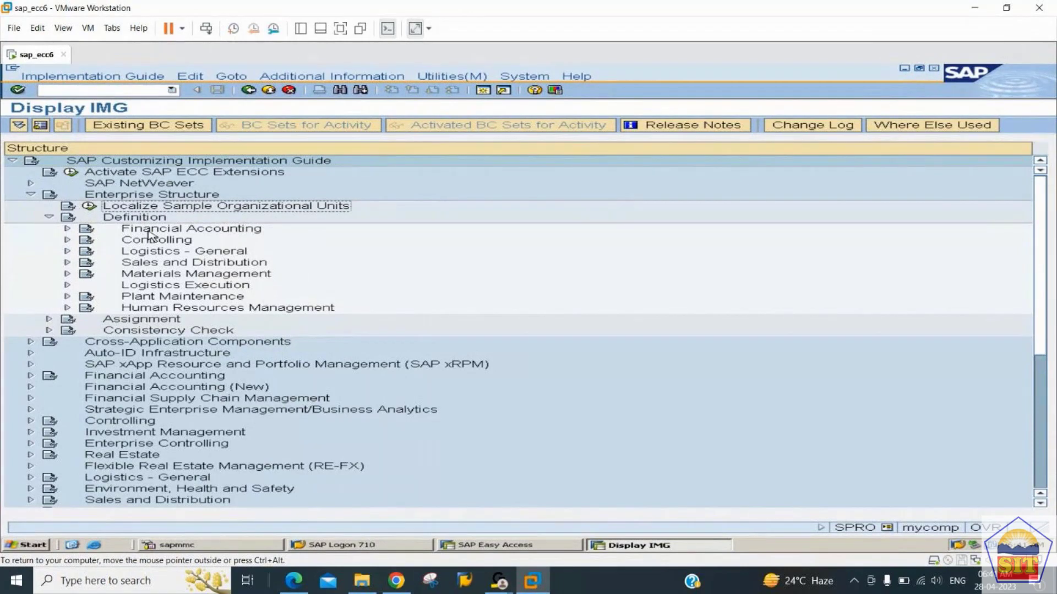
key("Down")
key("Down")
key("Down")
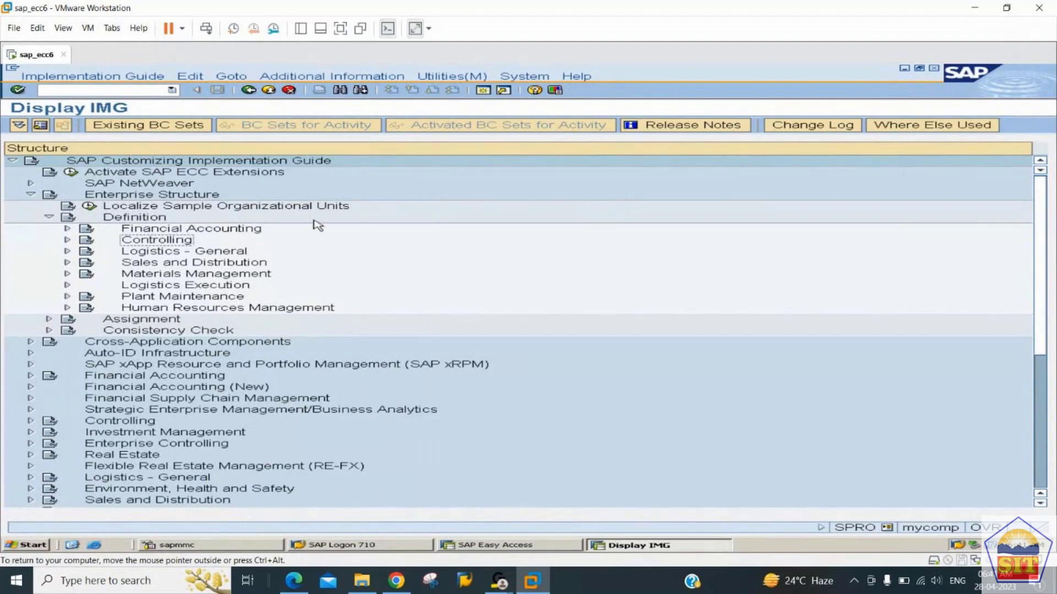
key("Down")
key("Down")
key("Down")
key("Down")
key("Down")
key("Down")
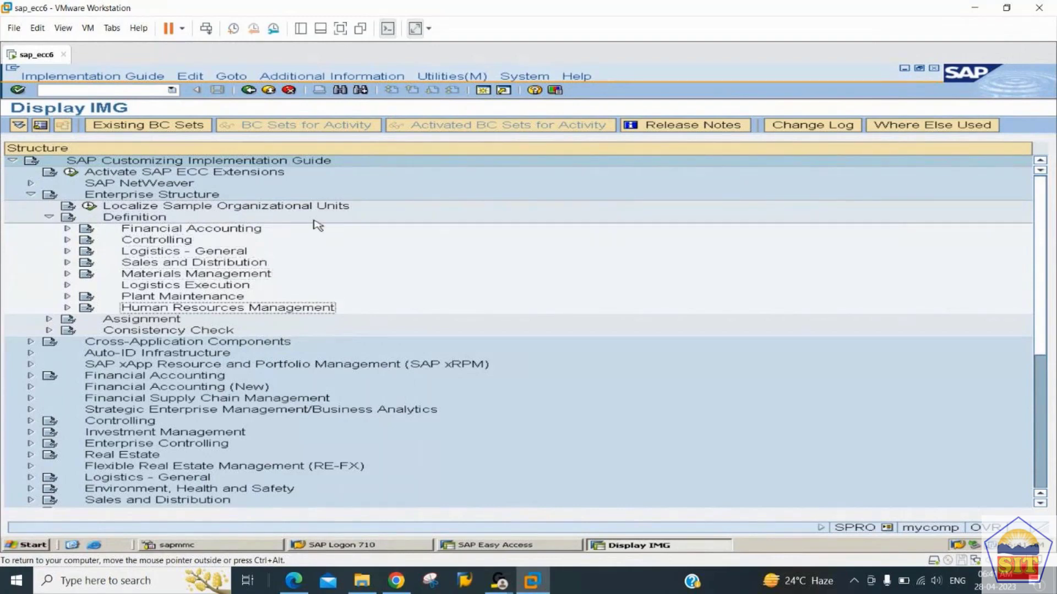
key("Up")
key("Up")
key("Up")
key("Up")
key("Up")
key("Up")
key("Up")
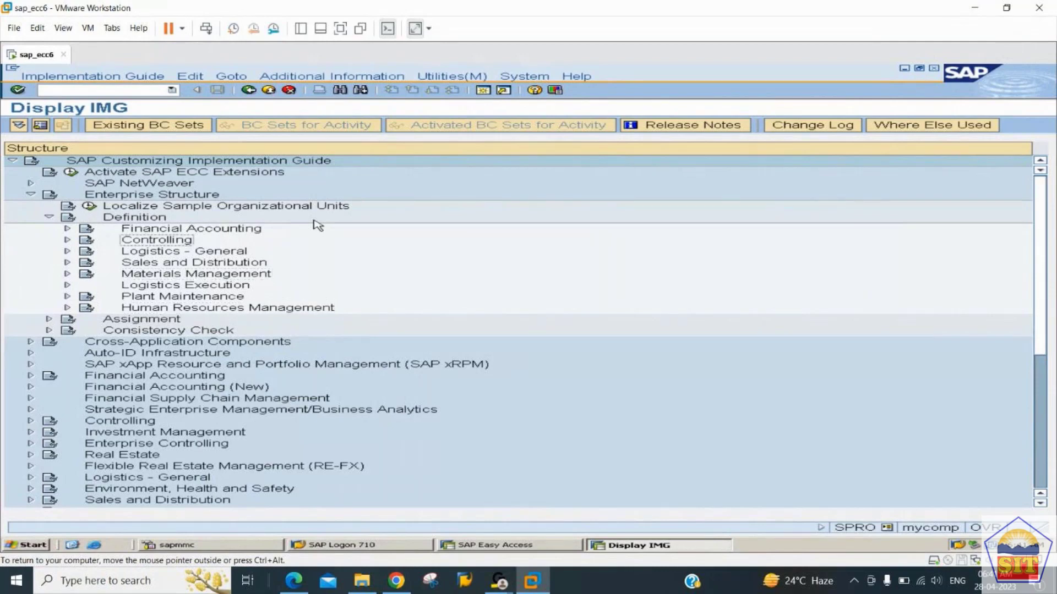
Check the activities under Definition's Financial Accounting node, collapse it and review the sibling areas down to Materials Management.
key("Right")
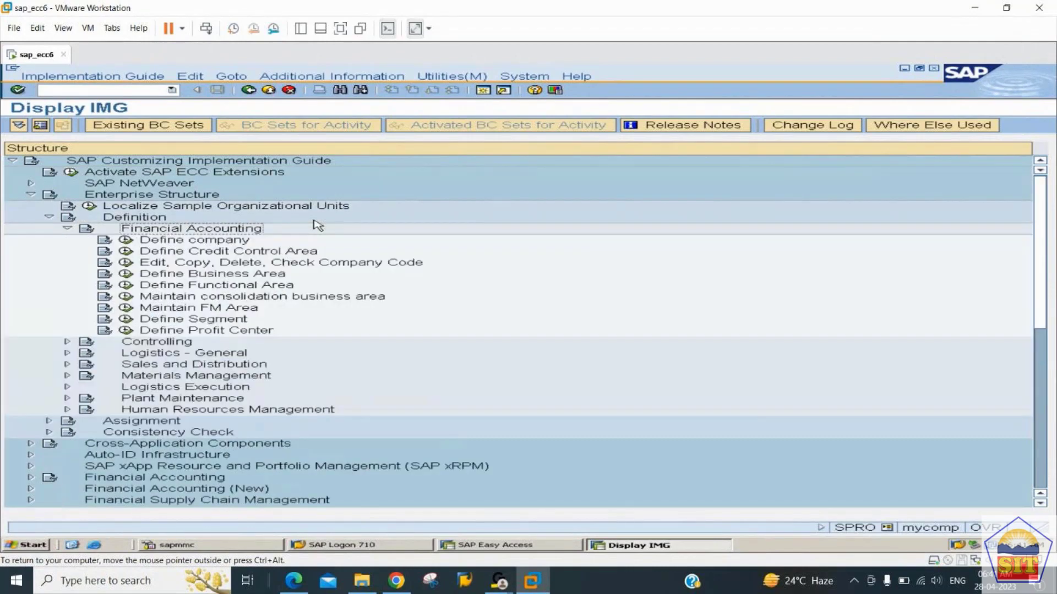
key("Left")
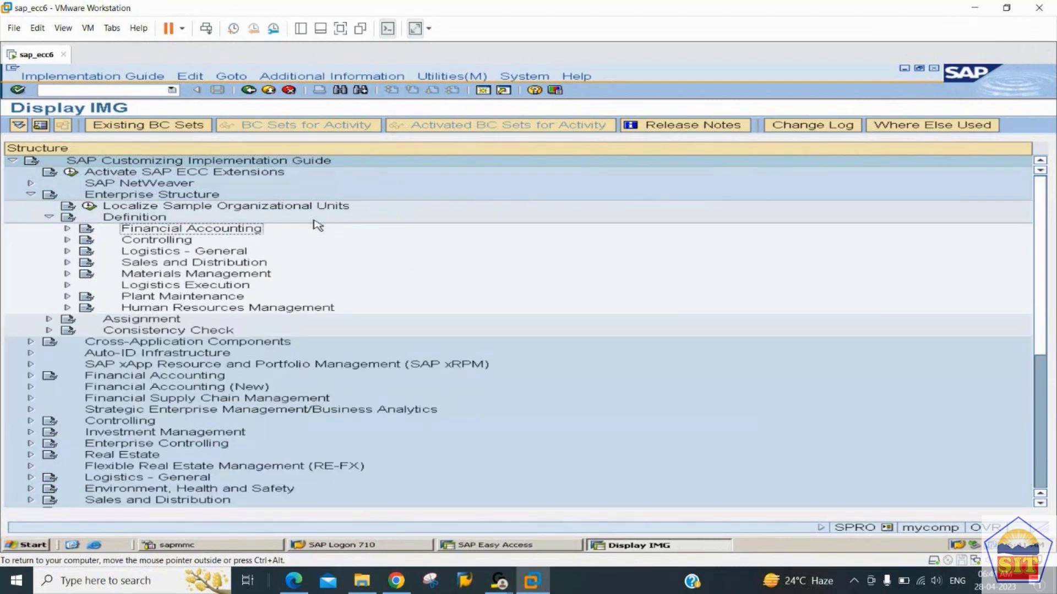
key("Down")
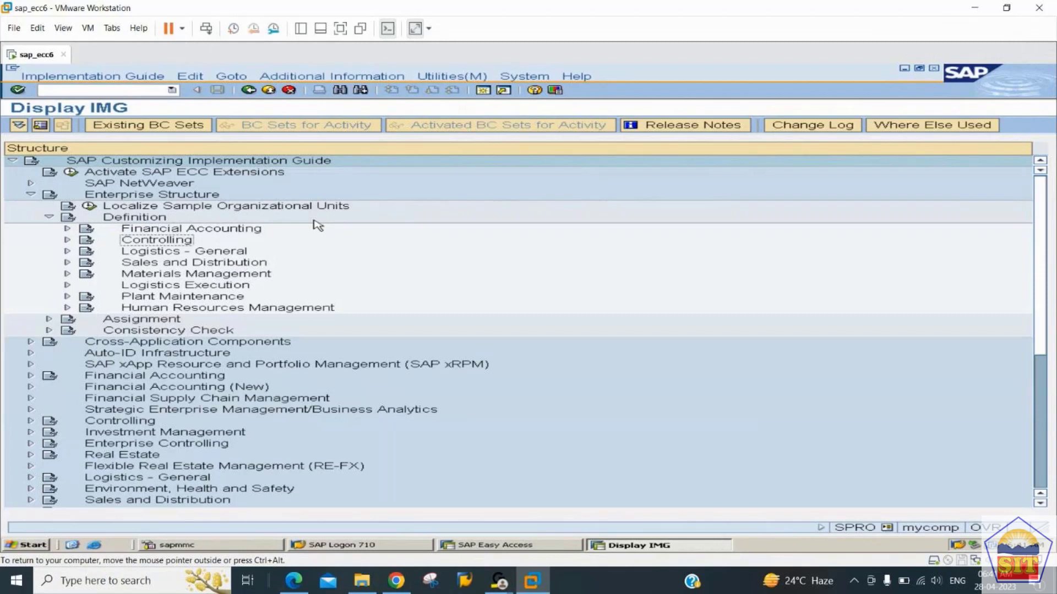
key("Down")
key("Down")
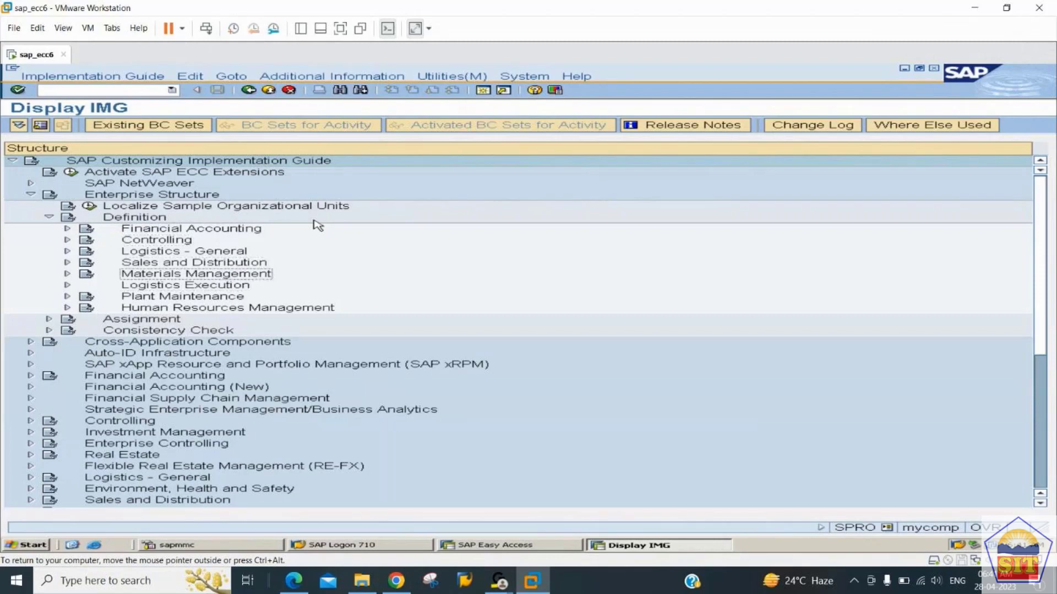
key("Up")
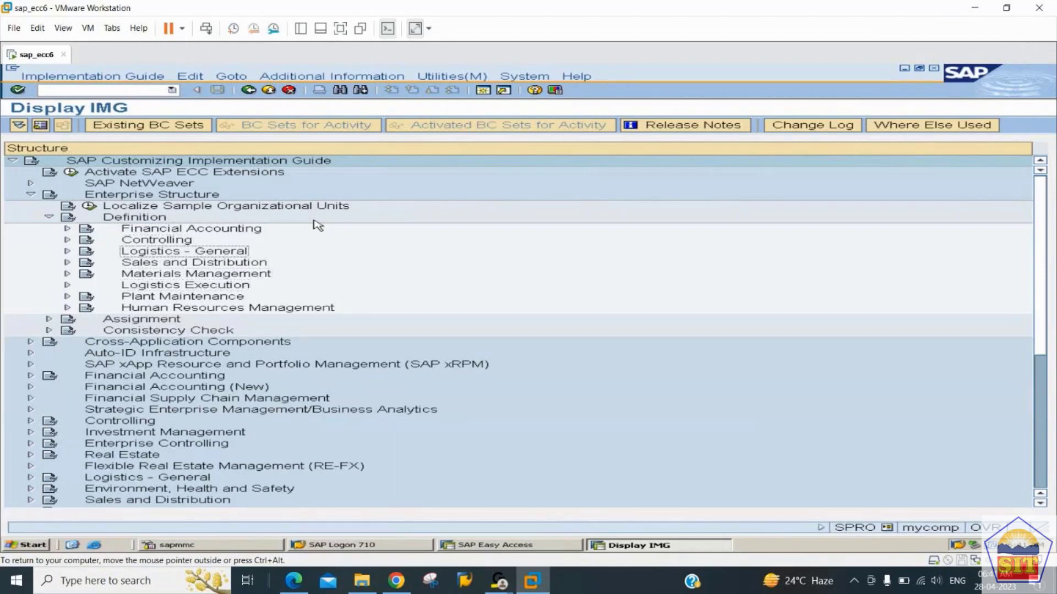
key("Down")
key("Down")
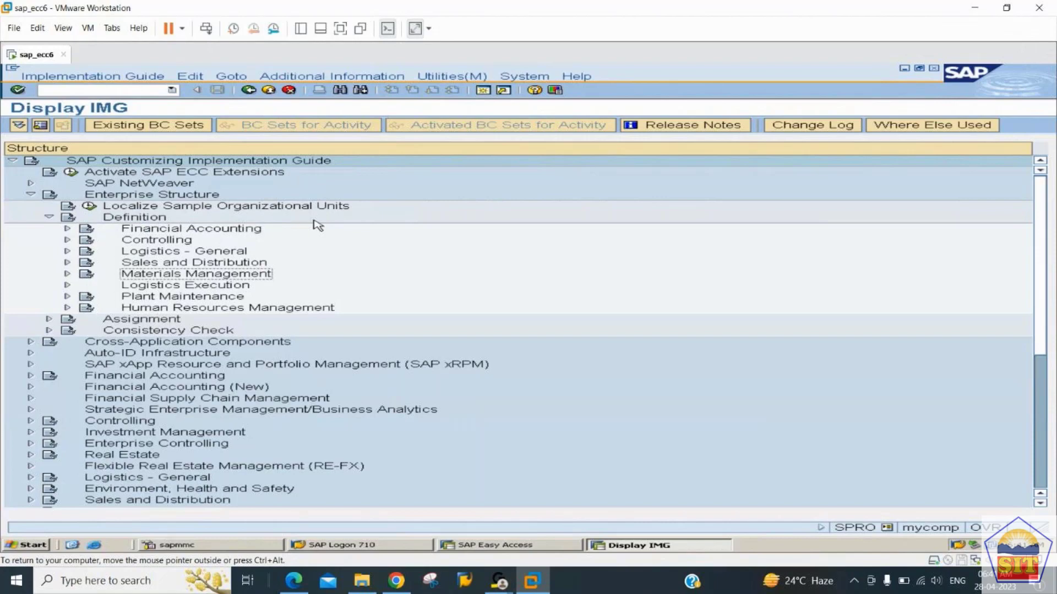
key("Up")
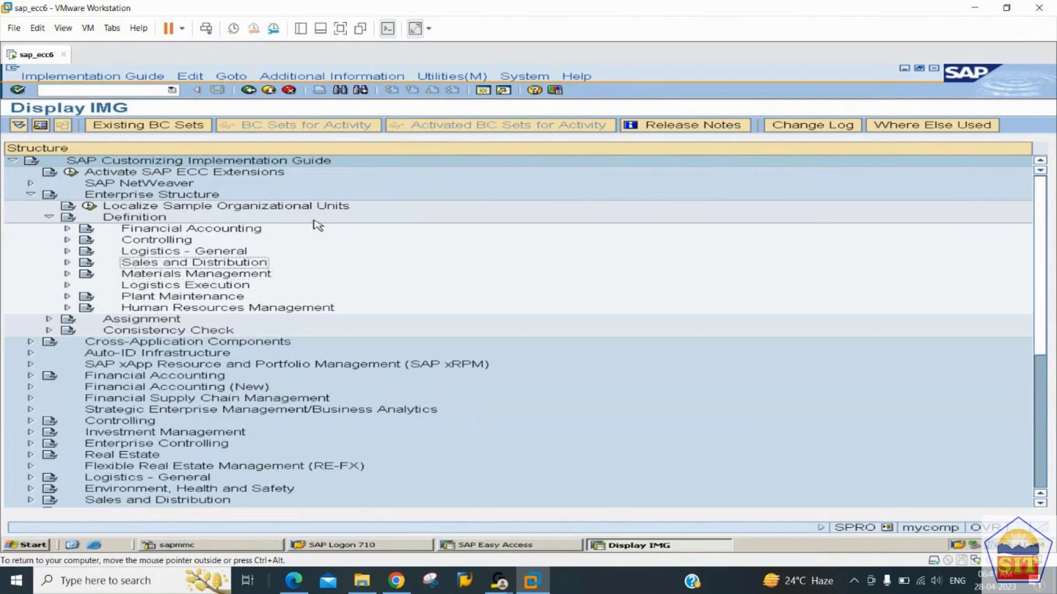
key("Down")
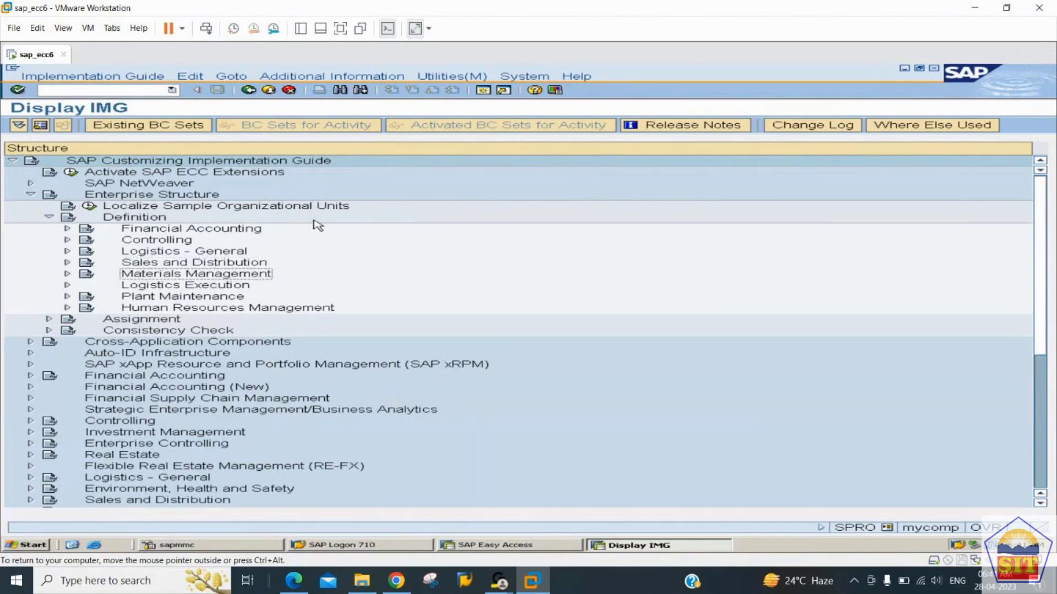
key("Up")
key("Up")
key("Up")
key("Up")
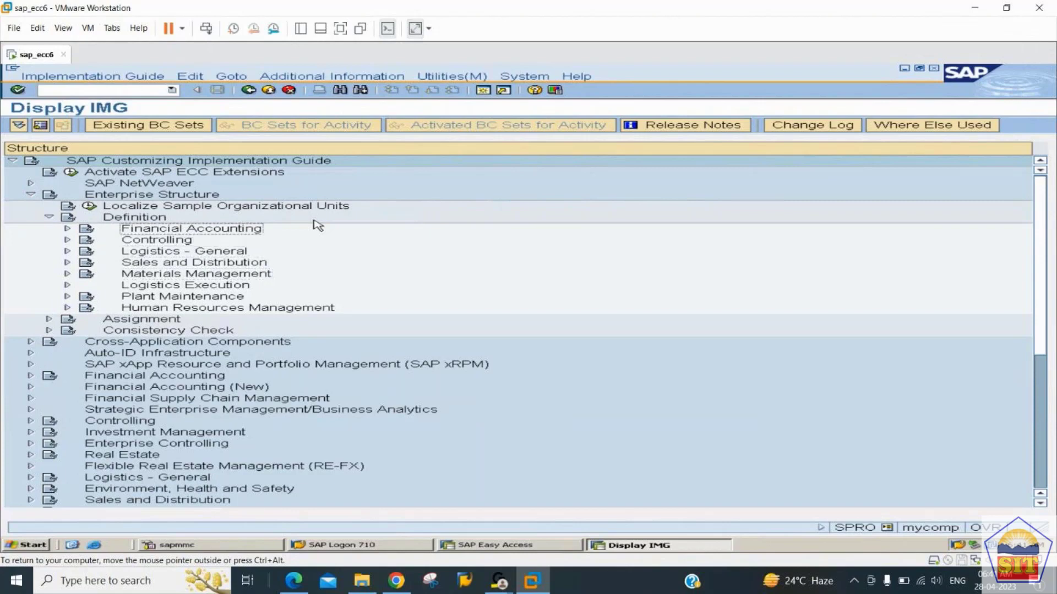
Expand Financial Accounting under Definition, look over its configuration activities and go to Define company.
key("Right")
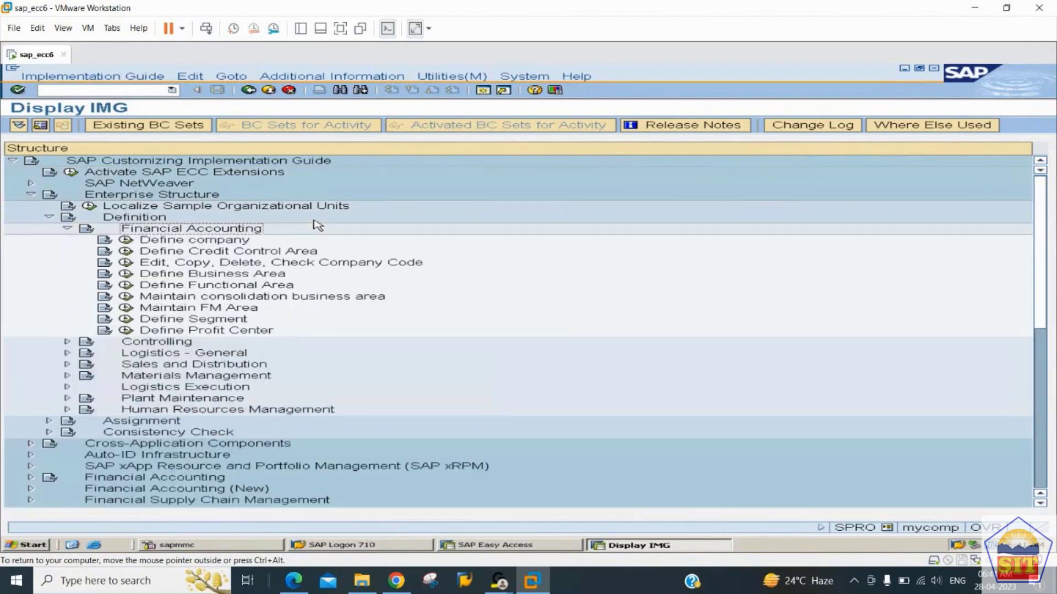
key("Down")
key("Down")
key("Down")
key("Down")
key("Down")
key("Down")
key("Down")
key("Down")
key("Down")
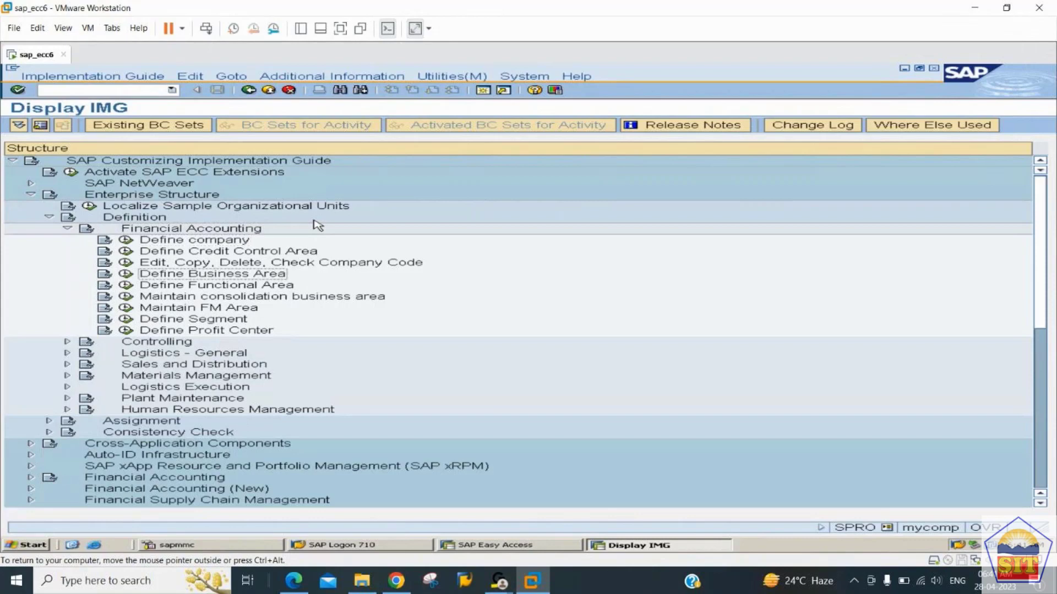
key("Up")
key("Up")
key("Up")
key("Up")
key("Up")
key("Up")
key("Up")
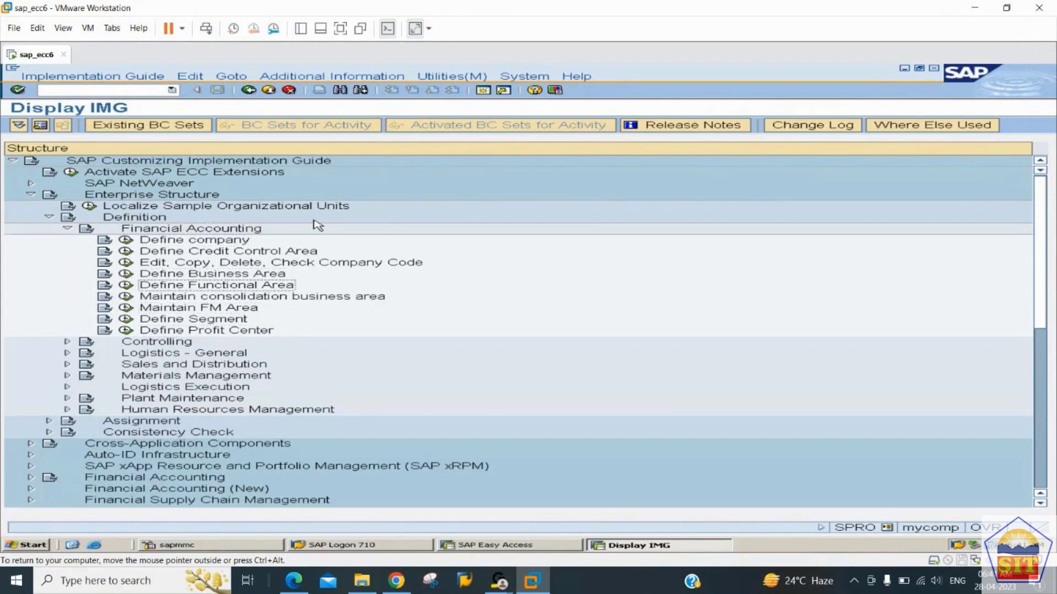
key("Up")
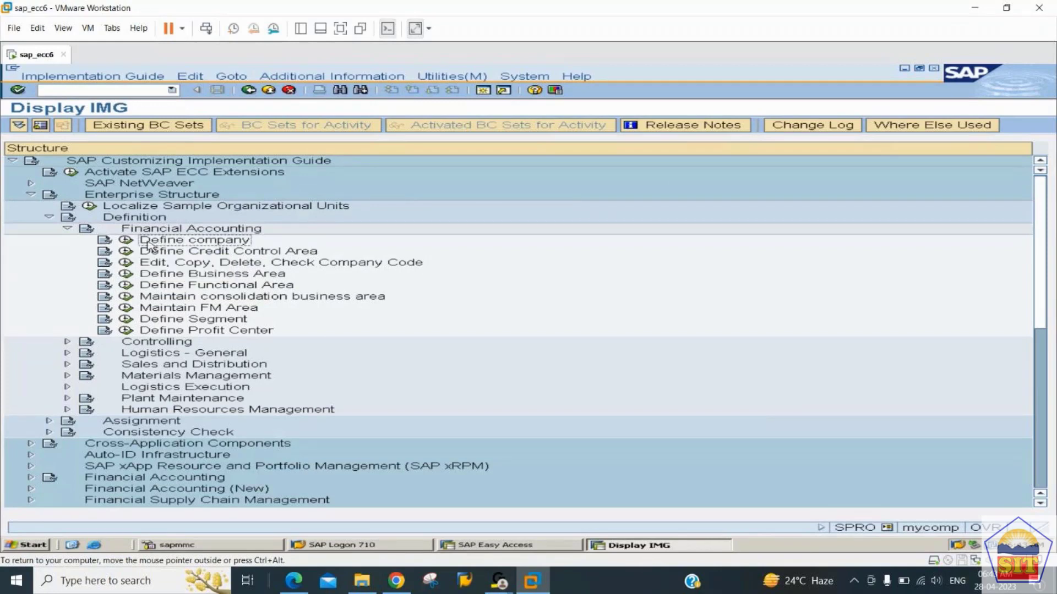
Open the documentation for the Define company activity and read its opening paragraphs on what a company represents.
left_click(105, 241)
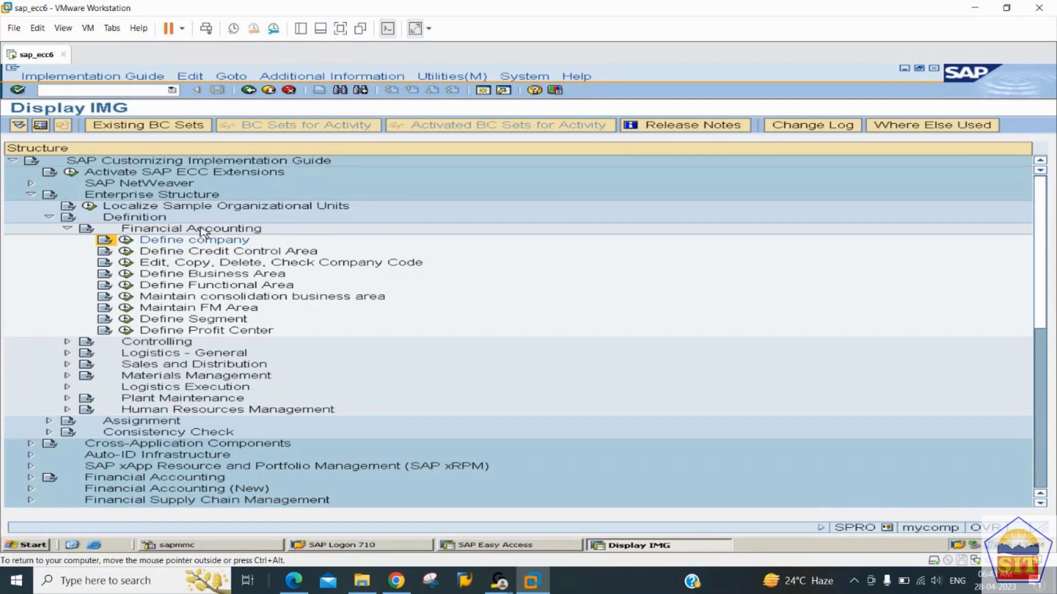
double_click(202, 233)
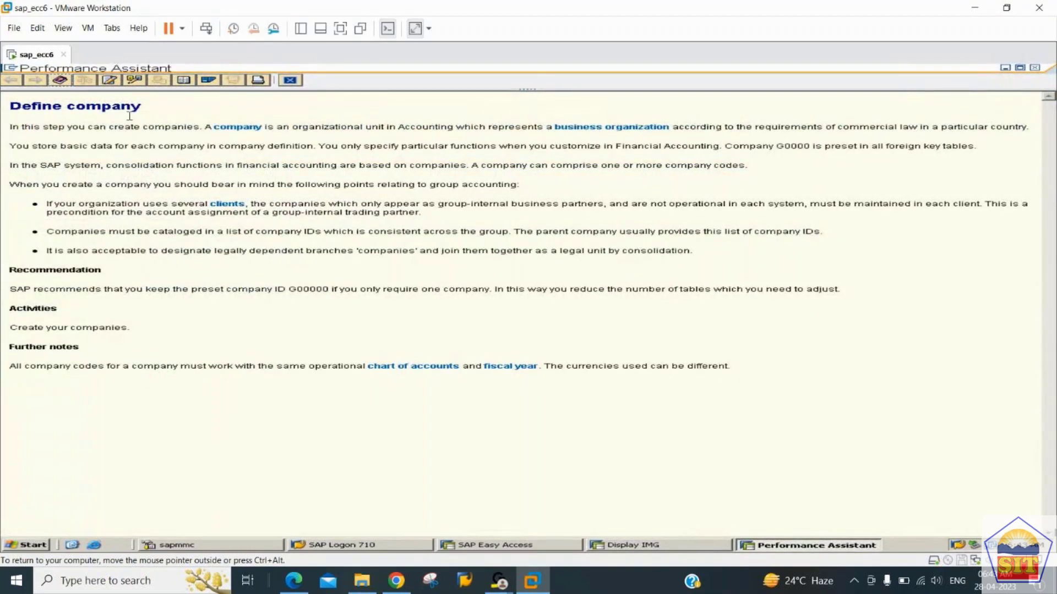
triple_click(55, 137)
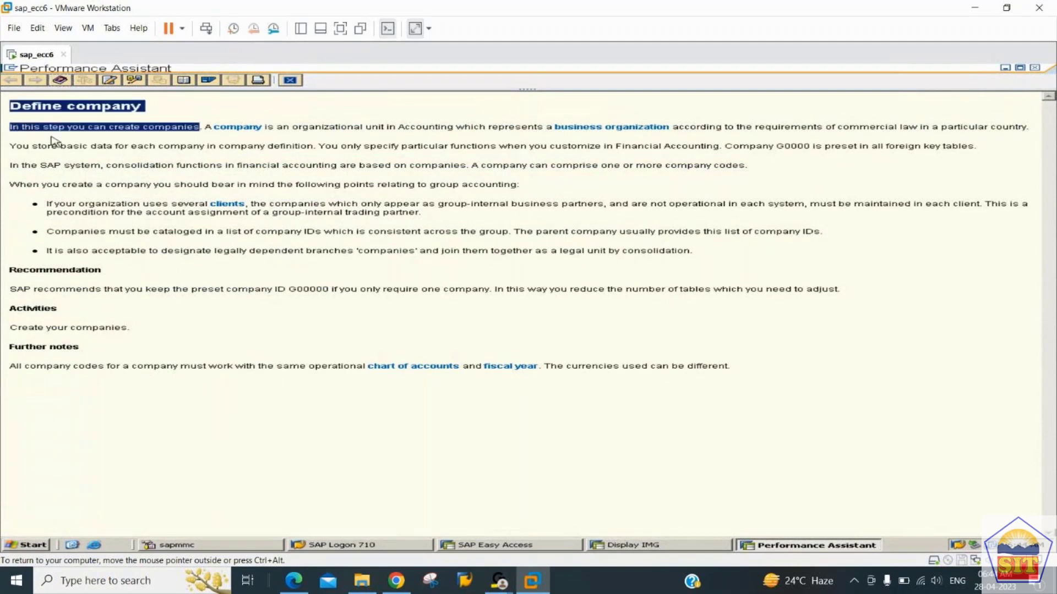
left_click_drag(21, 127, 900, 127)
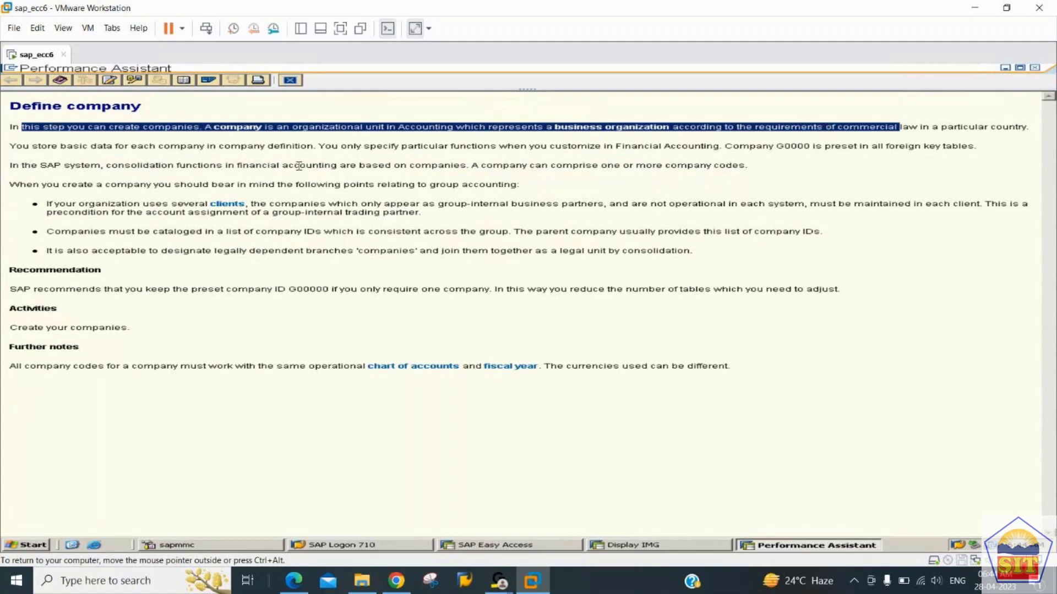
left_click(281, 157)
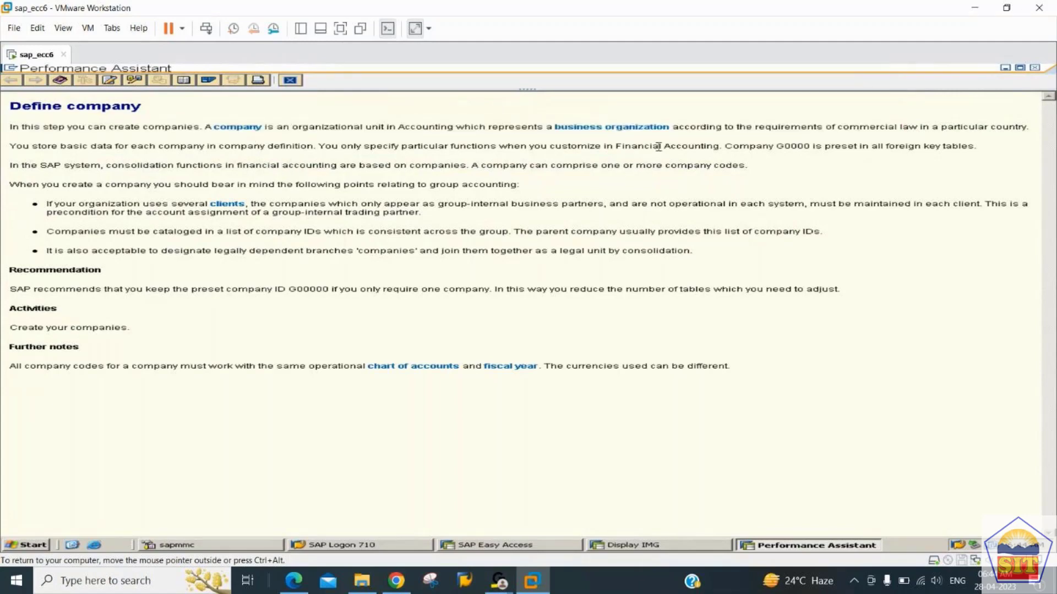
Read the remaining Define company notes on preset company G0000 and the group accounting points, and close the documentation.
left_click_drag(666, 147, 813, 151)
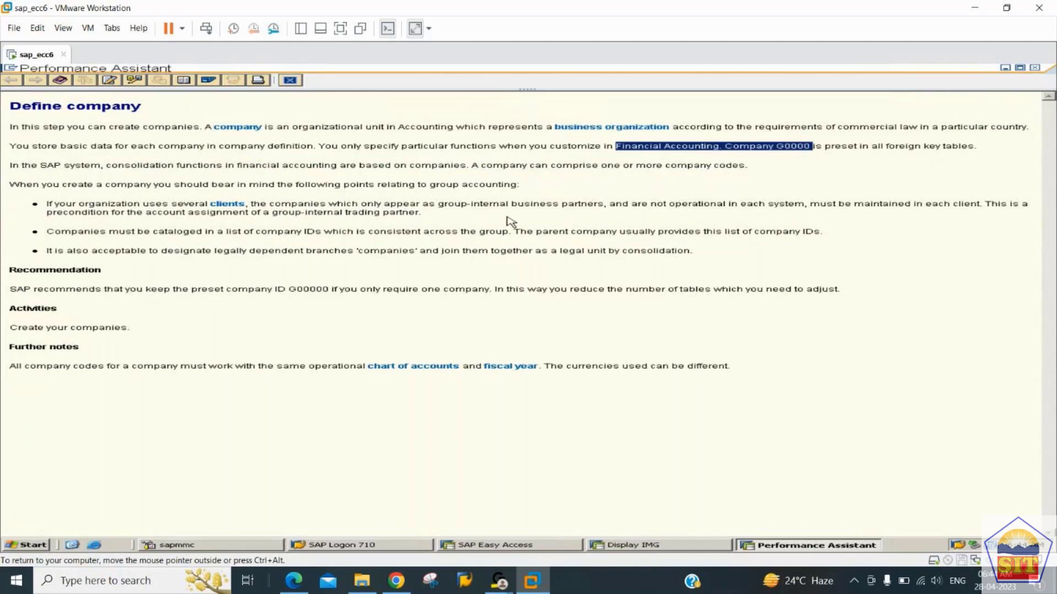
left_click_drag(453, 206, 624, 209)
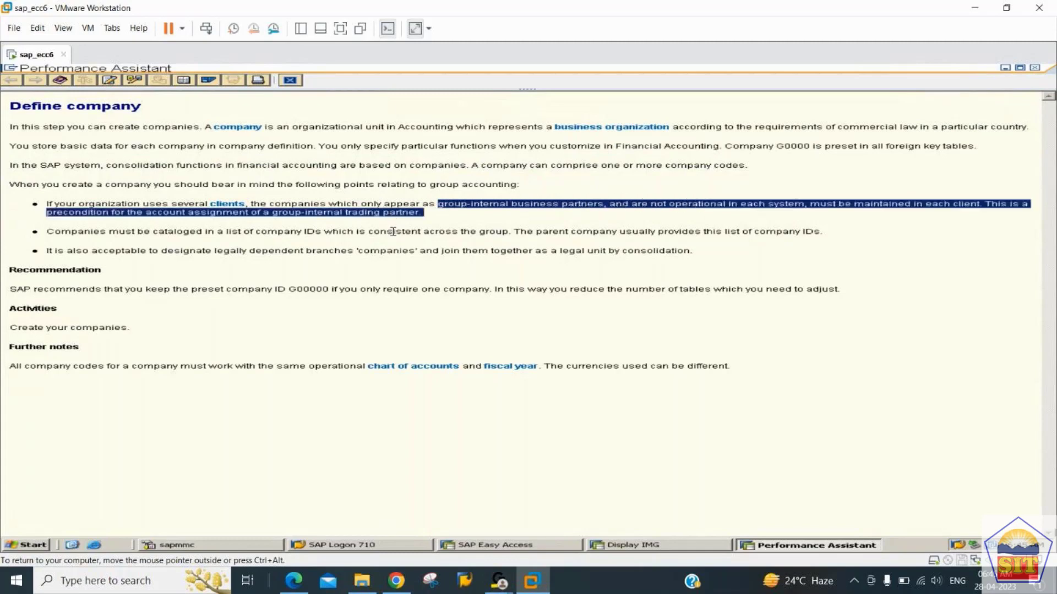
left_click_drag(368, 231, 511, 232)
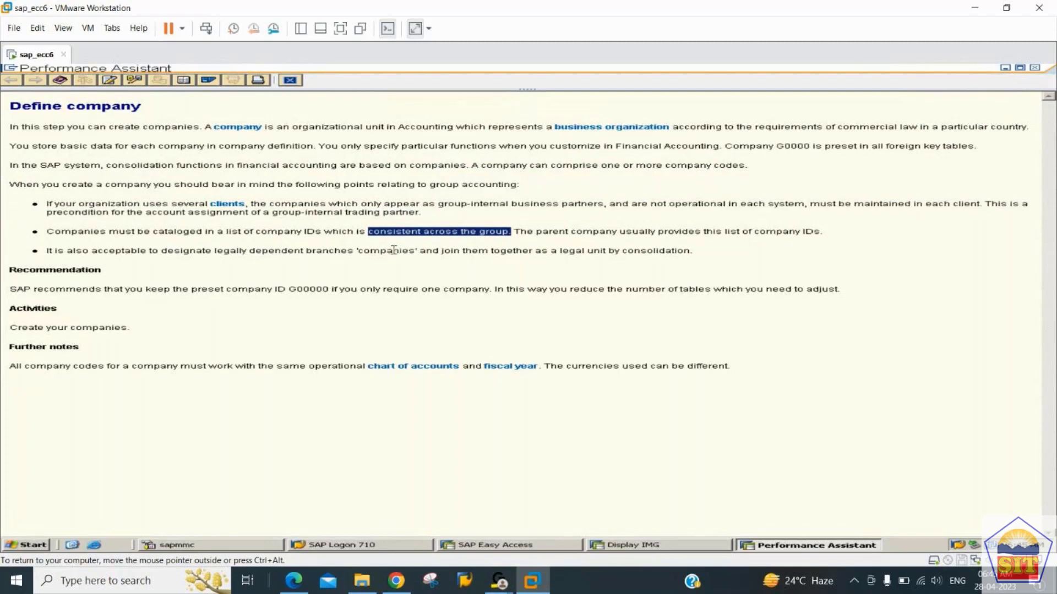
left_click_drag(356, 251, 587, 251)
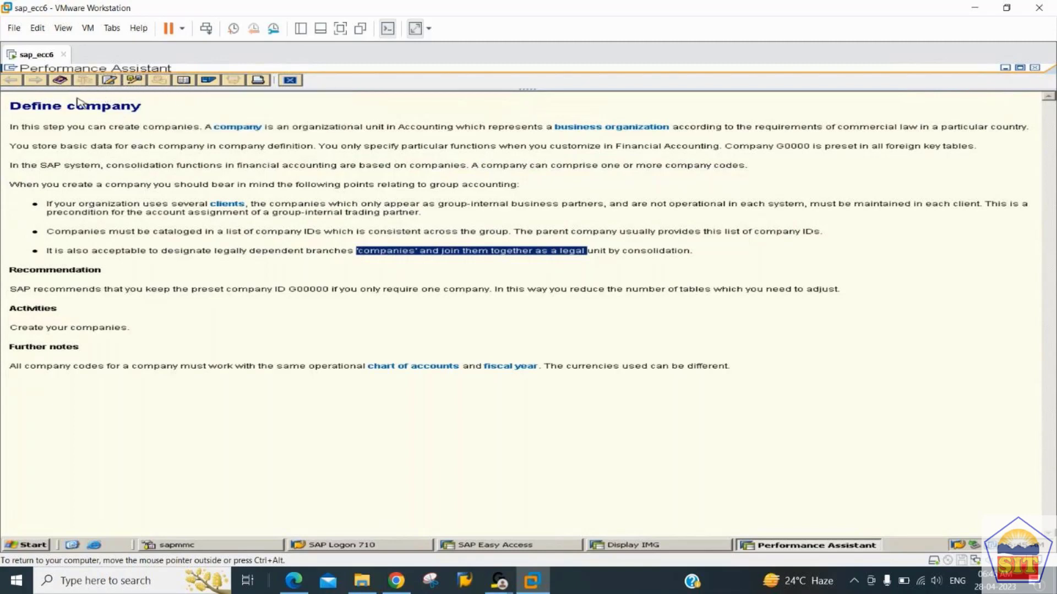
left_click(290, 80)
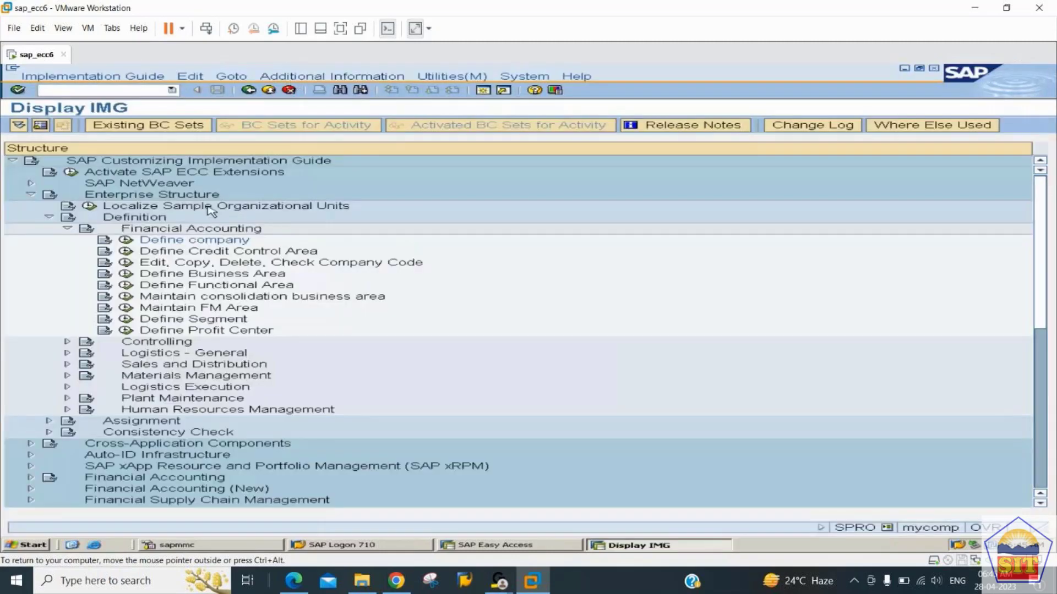
Execute the Define company activity and look through the existing companies in the internal trading partners overview.
left_click(126, 241)
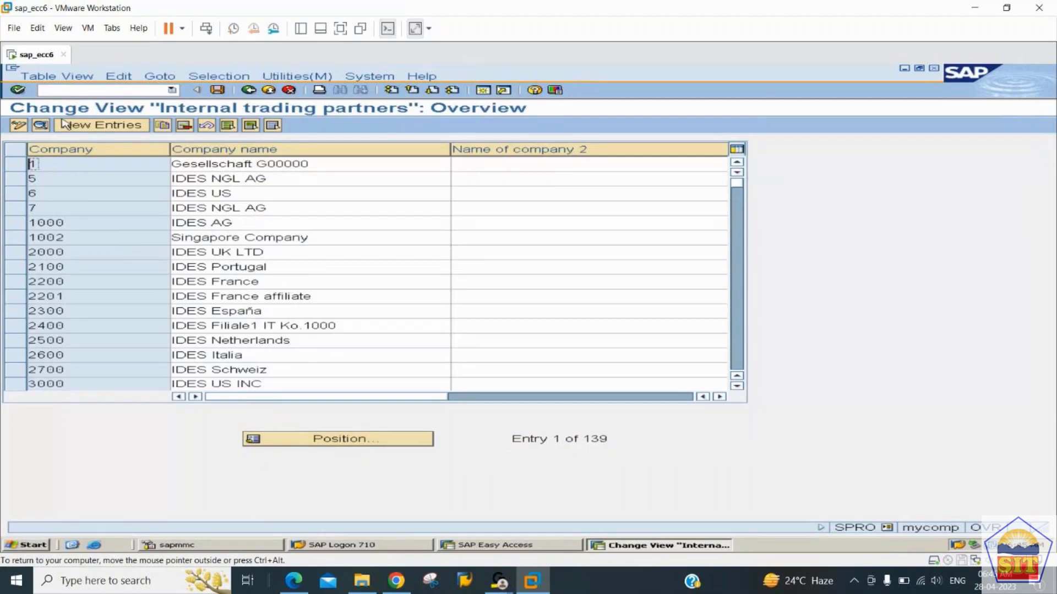
left_click(226, 256)
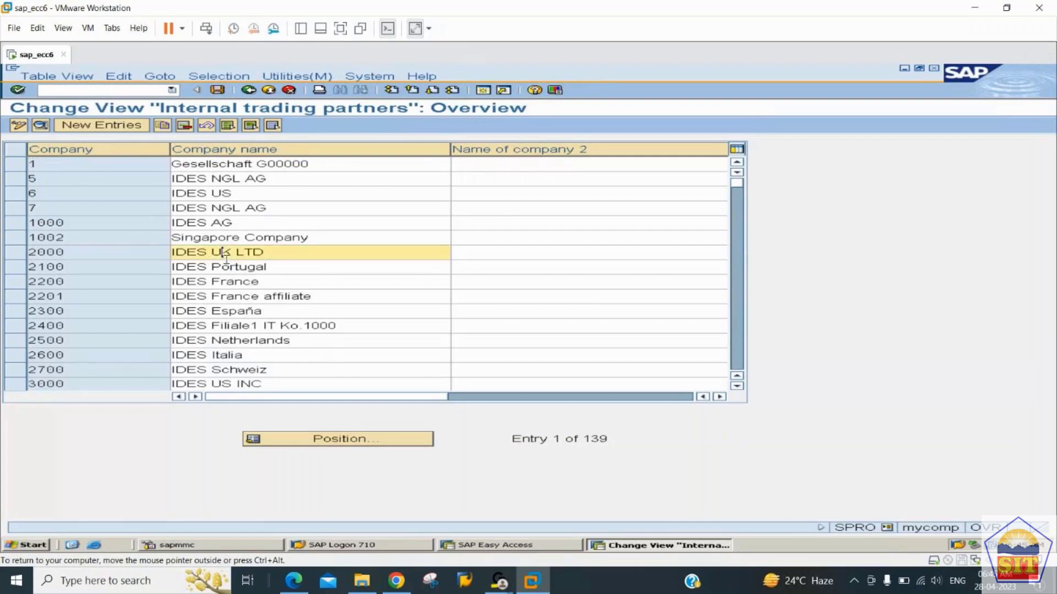
key("Down")
key("Down")
key("Down")
key("Down")
key("Down")
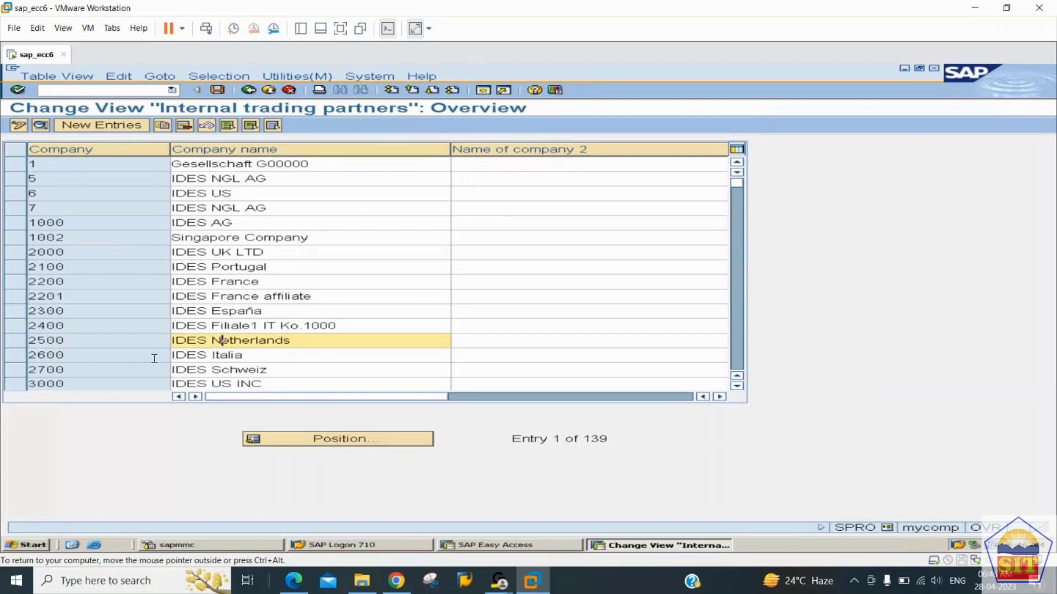
Open the details of company 3000, review its name, address and country fields, and return to the overview.
left_click(111, 383)
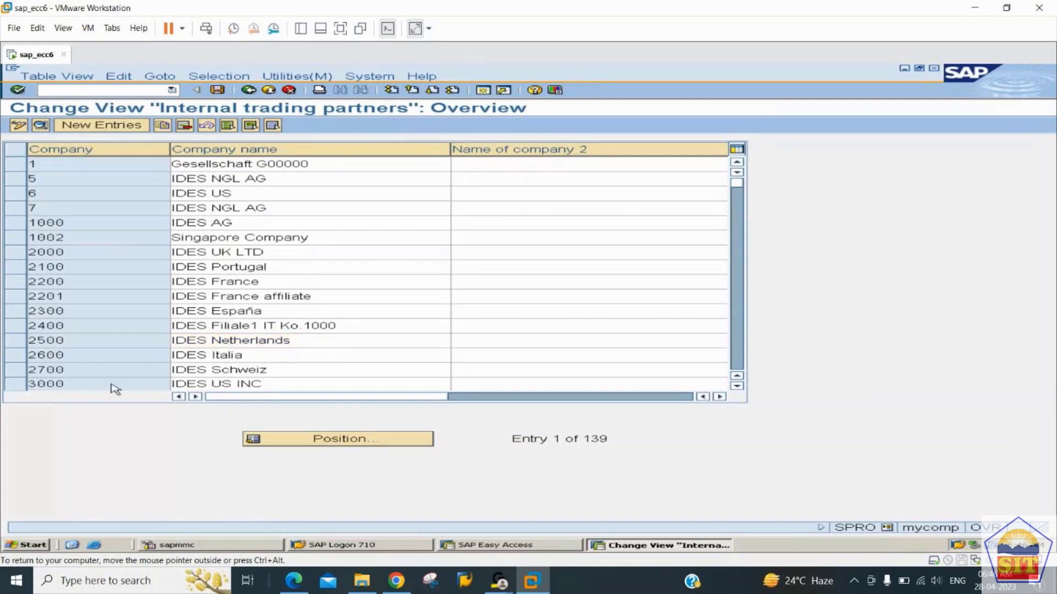
double_click(115, 389)
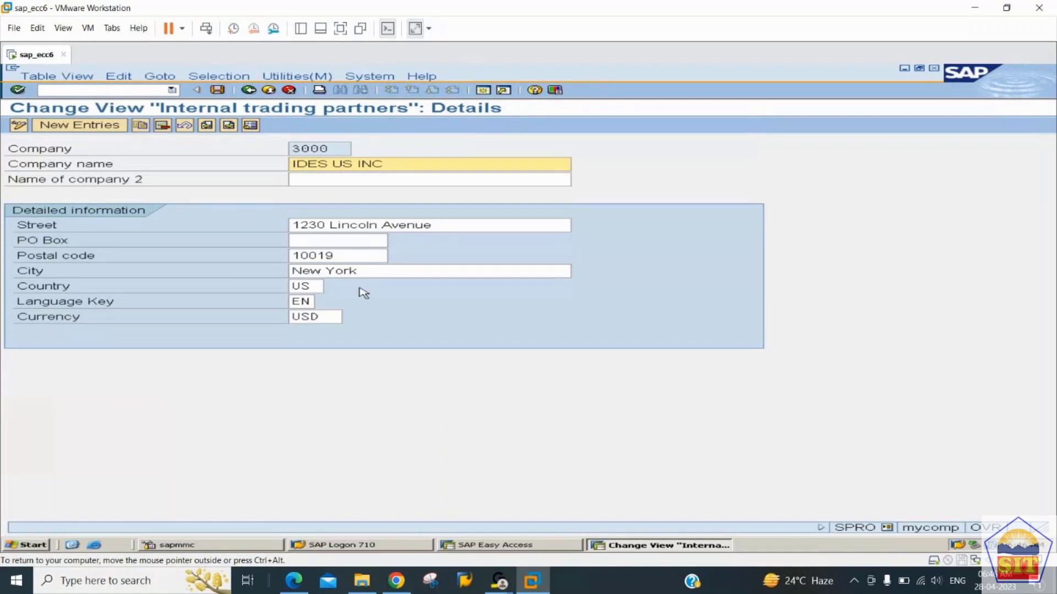
left_click(332, 149)
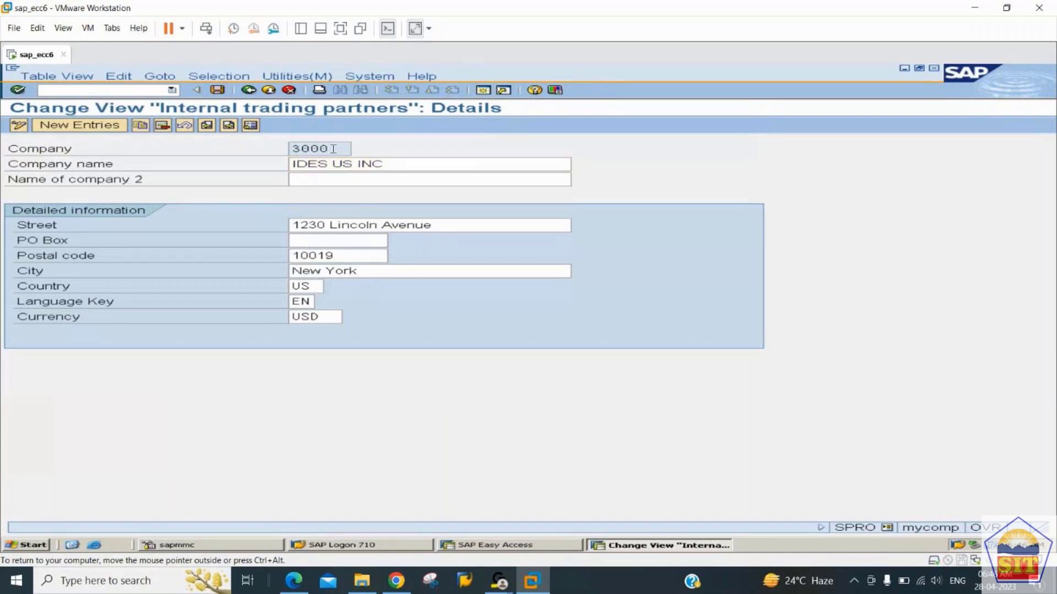
left_click(401, 165)
left_click(405, 180)
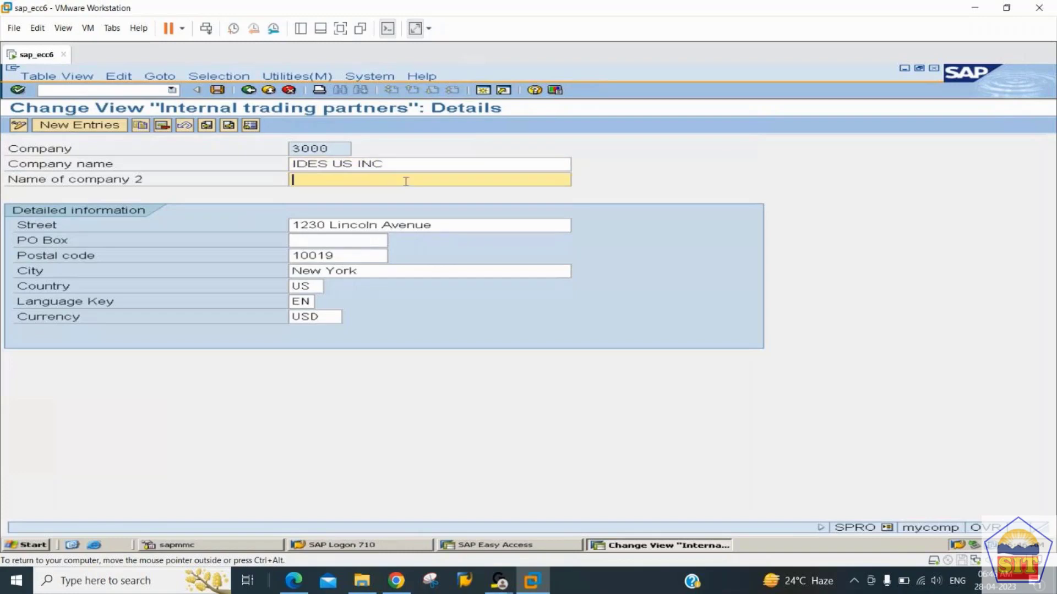
left_click(312, 285)
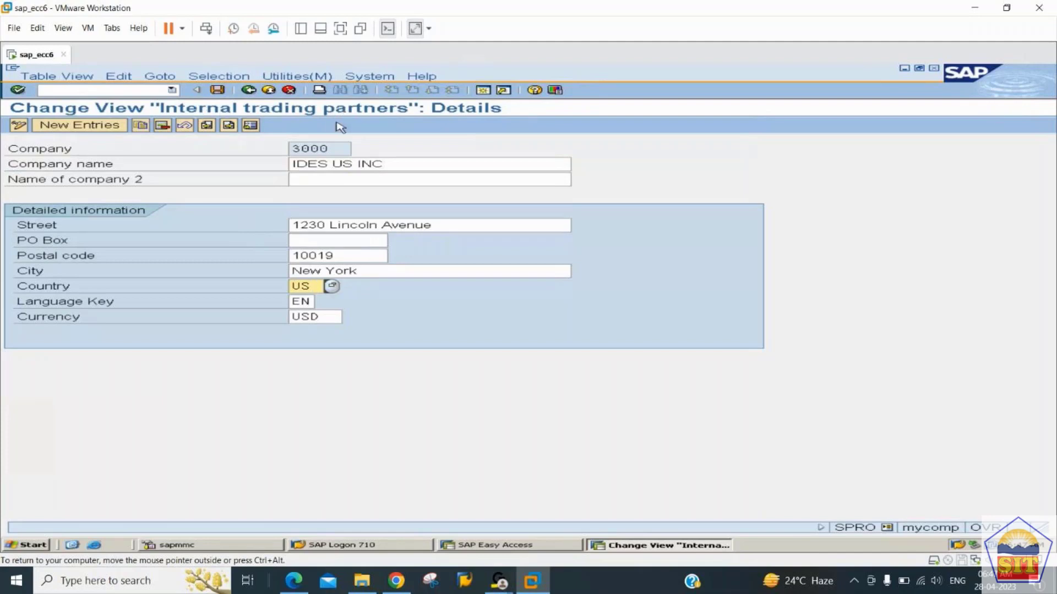
left_click(249, 91)
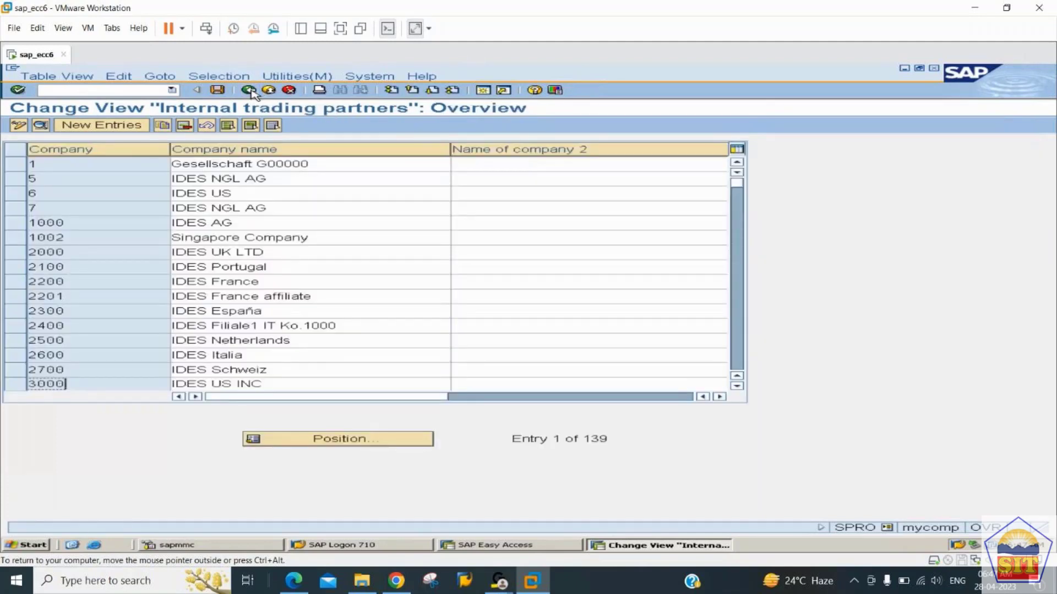
Create a new company entry with the company ID TP2233.
left_click(112, 126)
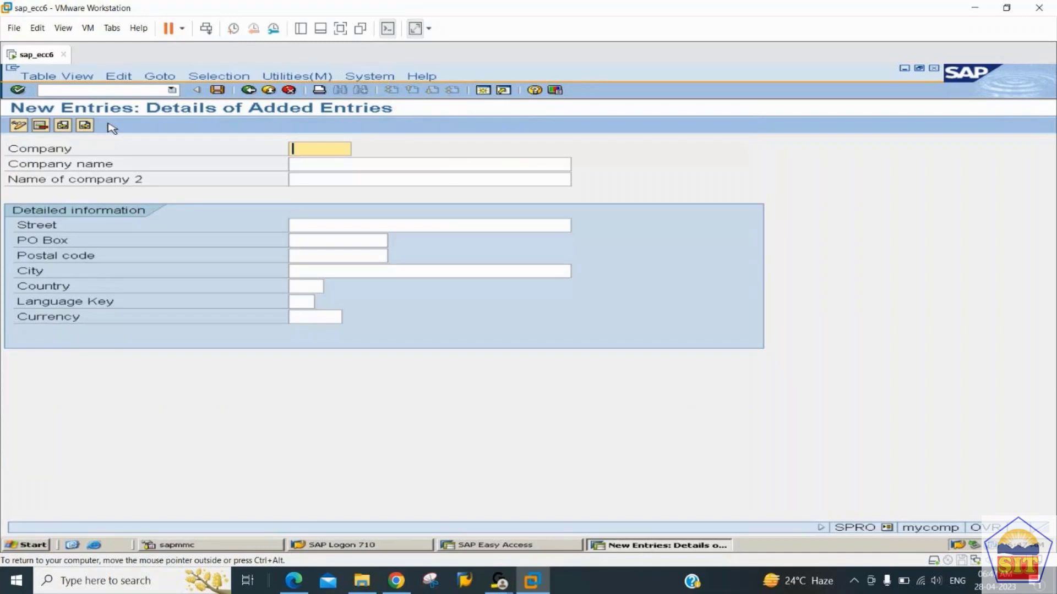
type("TP")
type("11")
type("23")
key("BackSpace")
key("BackSpace")
key("BackSpace")
key("BackSpace")
type("2233")
key("Tab")
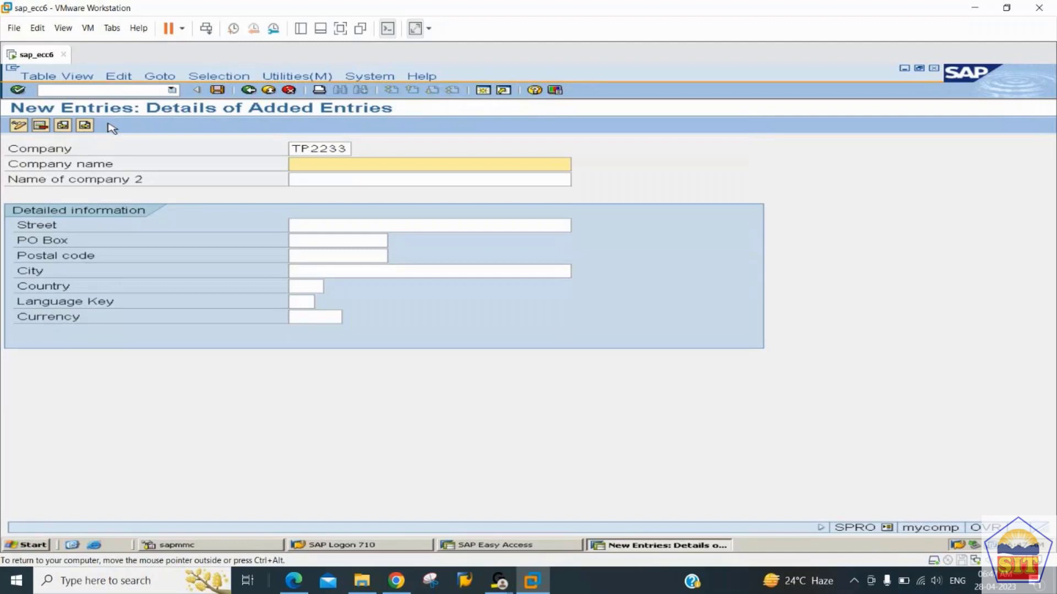
Enter Amazon US LLC as the company name and copy it into Name of company 2.
type("Amazon")
type("US LLC")
key("Tab")
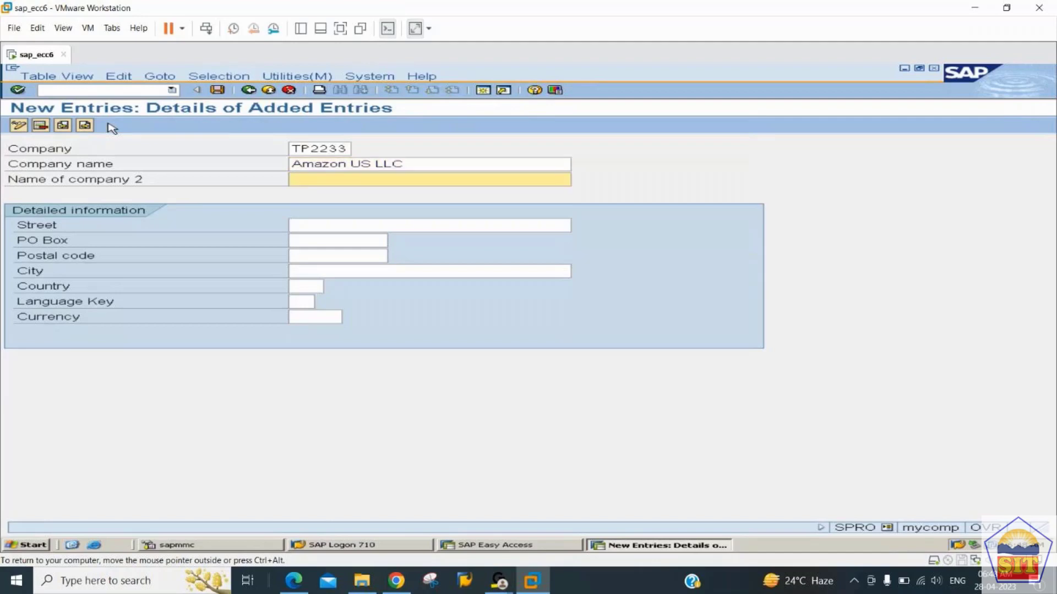
type("Am")
key("BackSpace")
key("BackSpace")
key("shift+Tab")
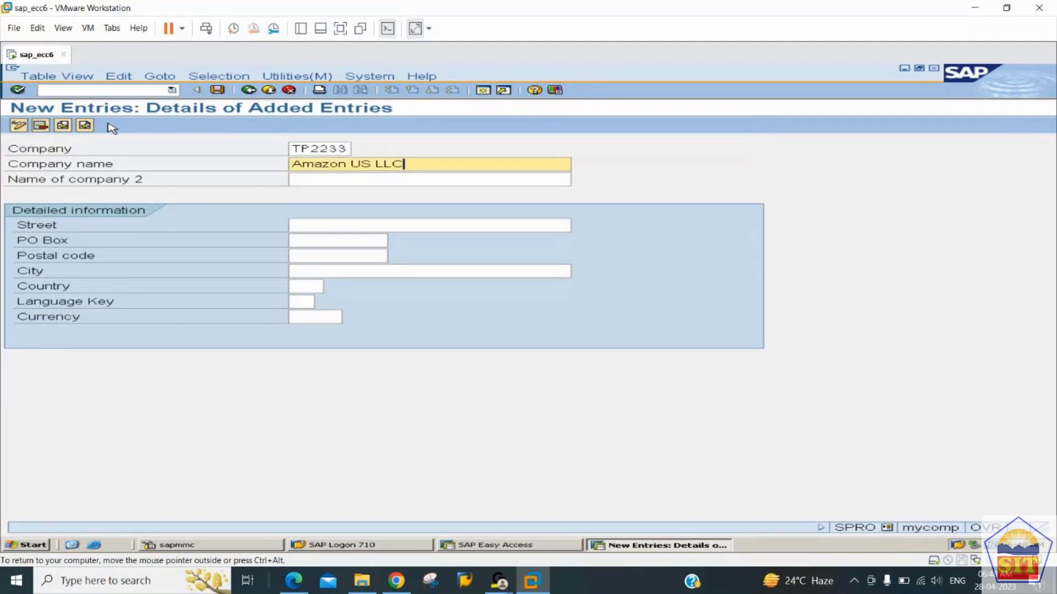
key("shift+Home")
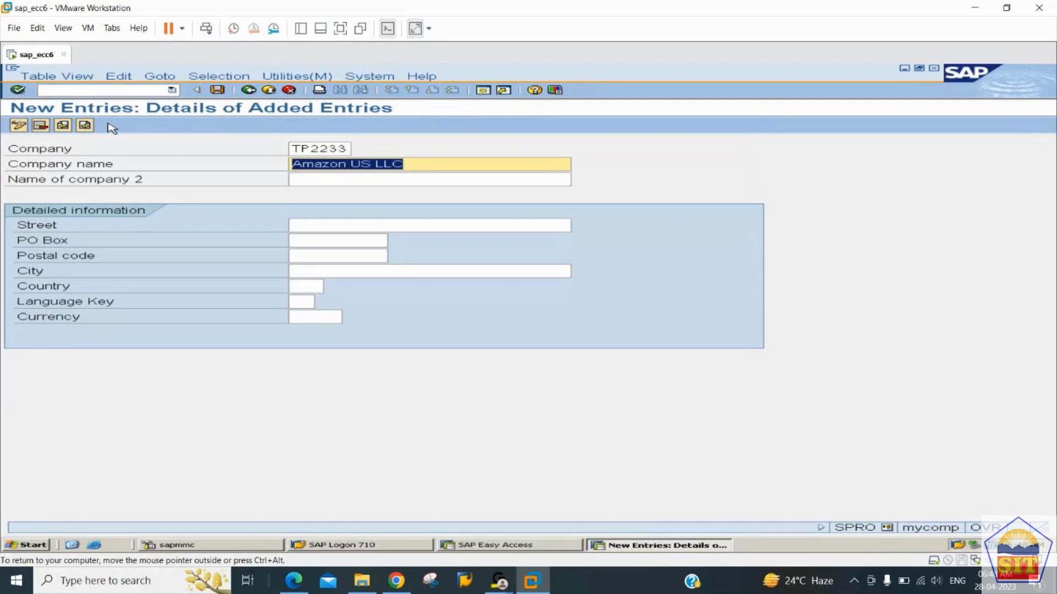
key("ctrl+c")
key("Tab")
key("ctrl+v")
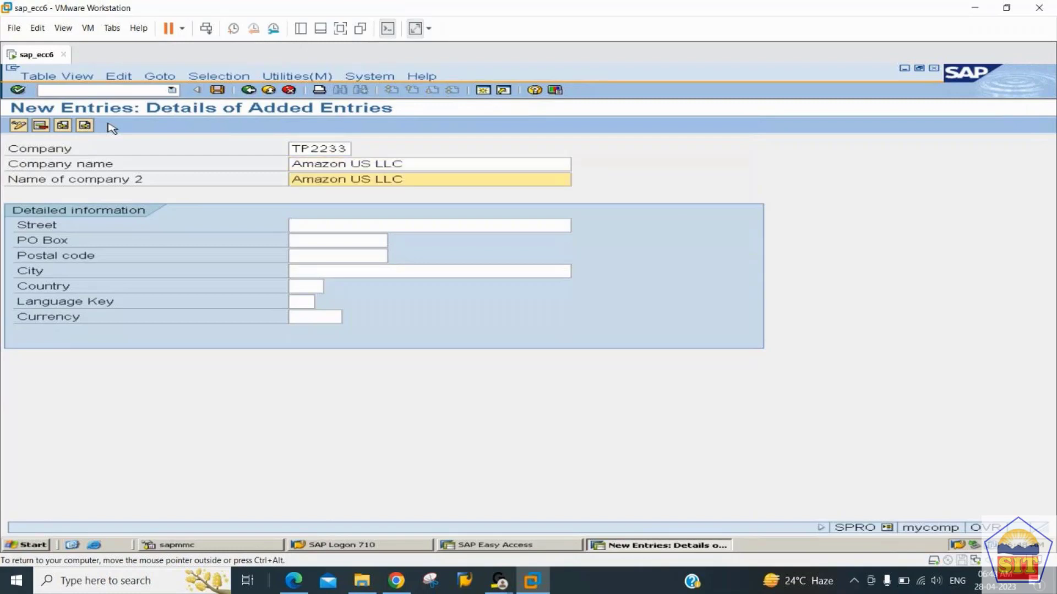
Set the city of the new company to New York, leaving street, PO box and postal code blank.
key("Tab")
key("Tab")
key("Tab")
key("Tab")
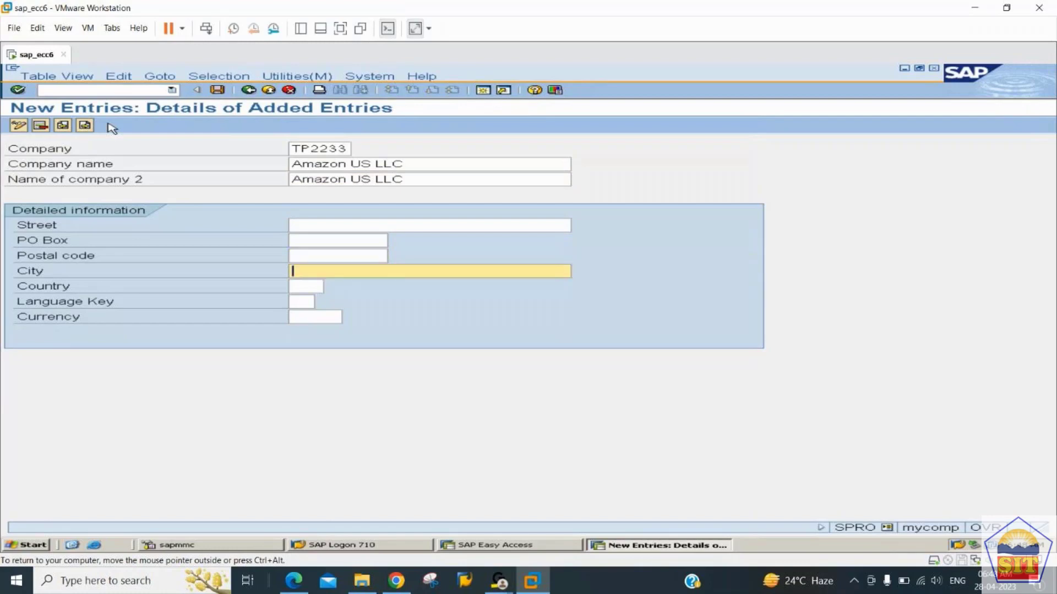
type("New York")
key("Tab")
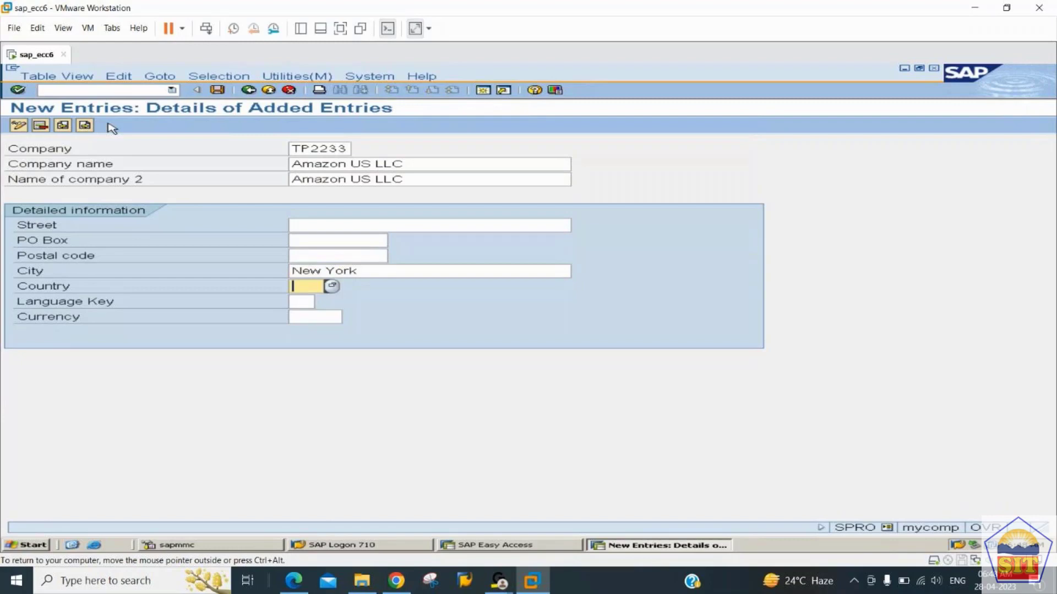
type("US")
key("BackSpace")
key("BackSpace")
Go over the Country, Language Key and Currency fields of the new company entry.
left_click(297, 302)
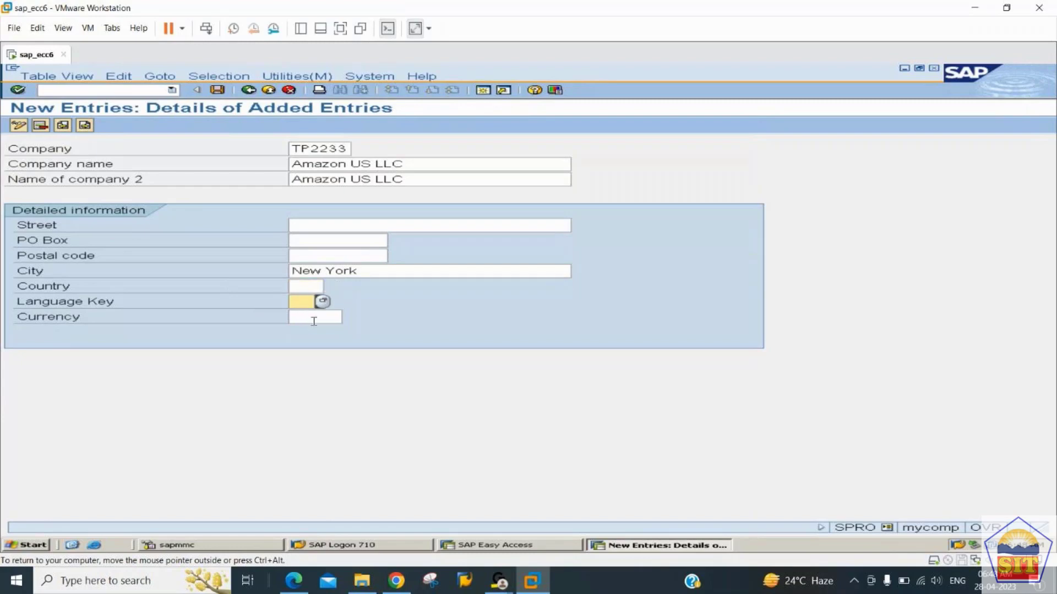
left_click(314, 320)
left_click(304, 286)
left_click(303, 300)
left_click(306, 318)
left_click(312, 285)
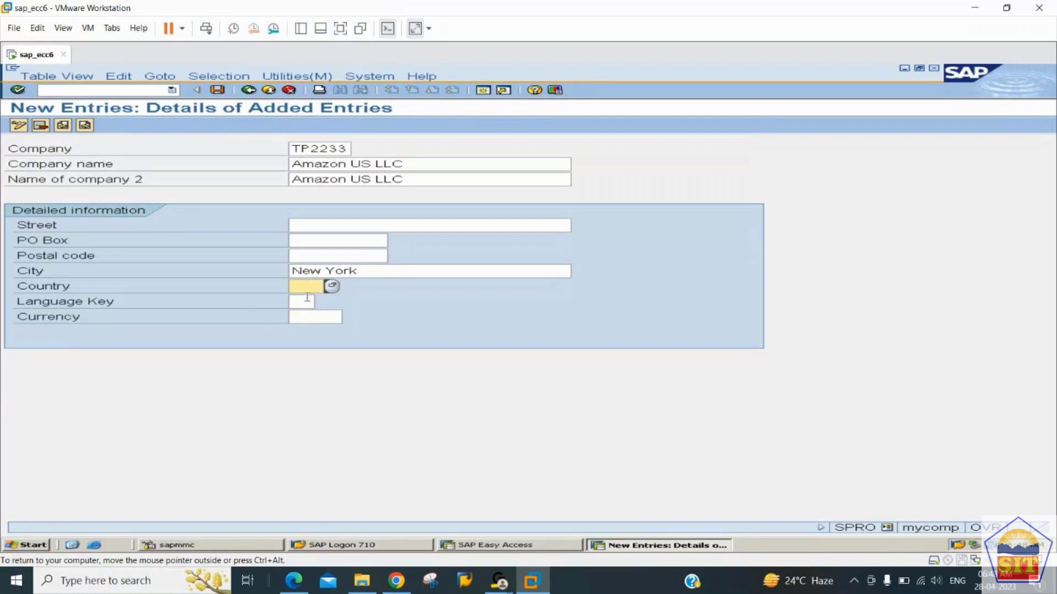
left_click(307, 300)
left_click(306, 317)
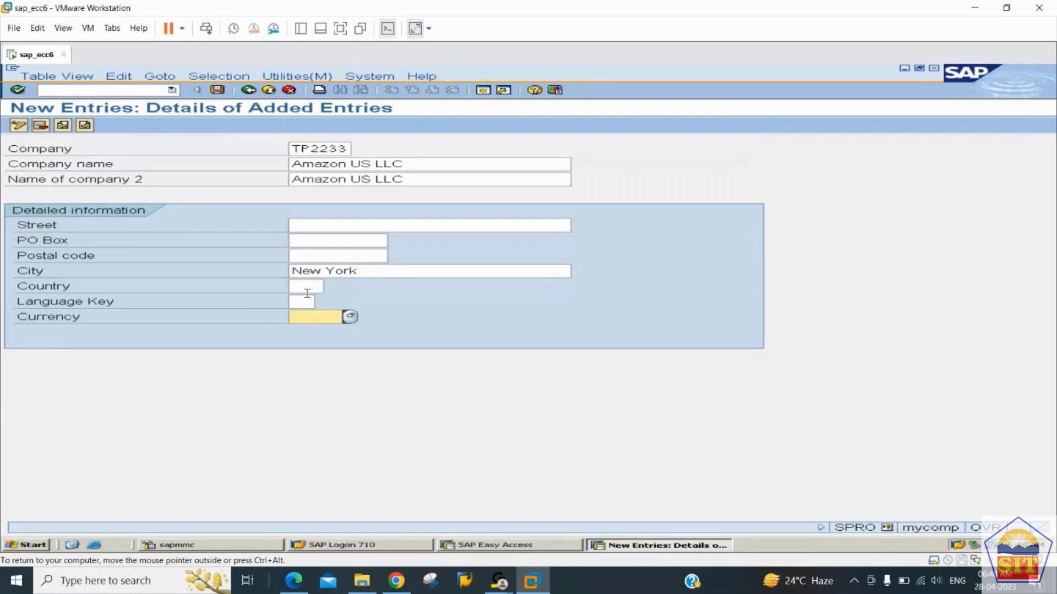
left_click(307, 288)
left_click(298, 303)
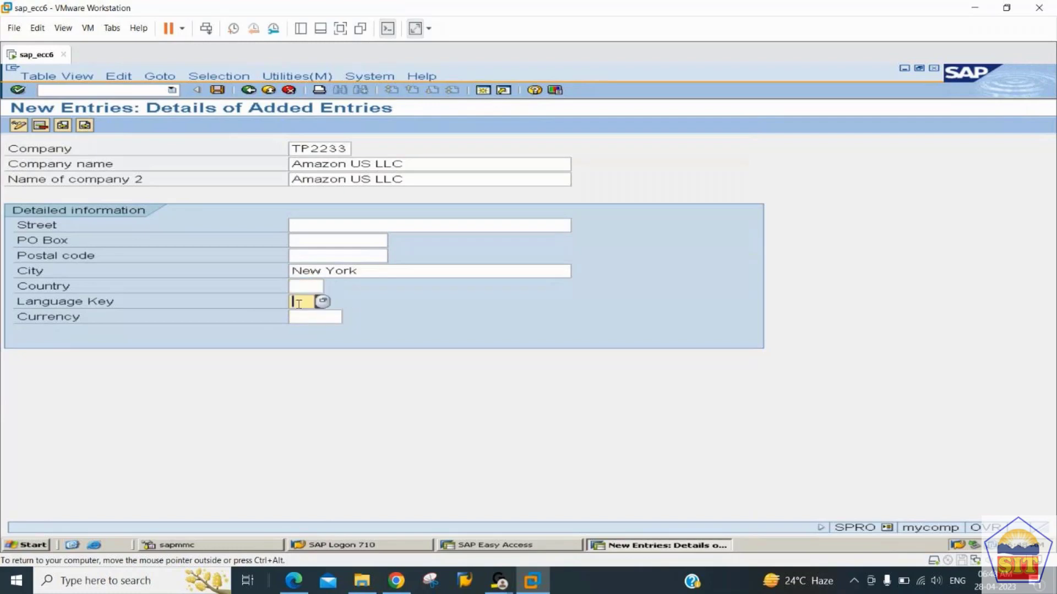
left_click(301, 317)
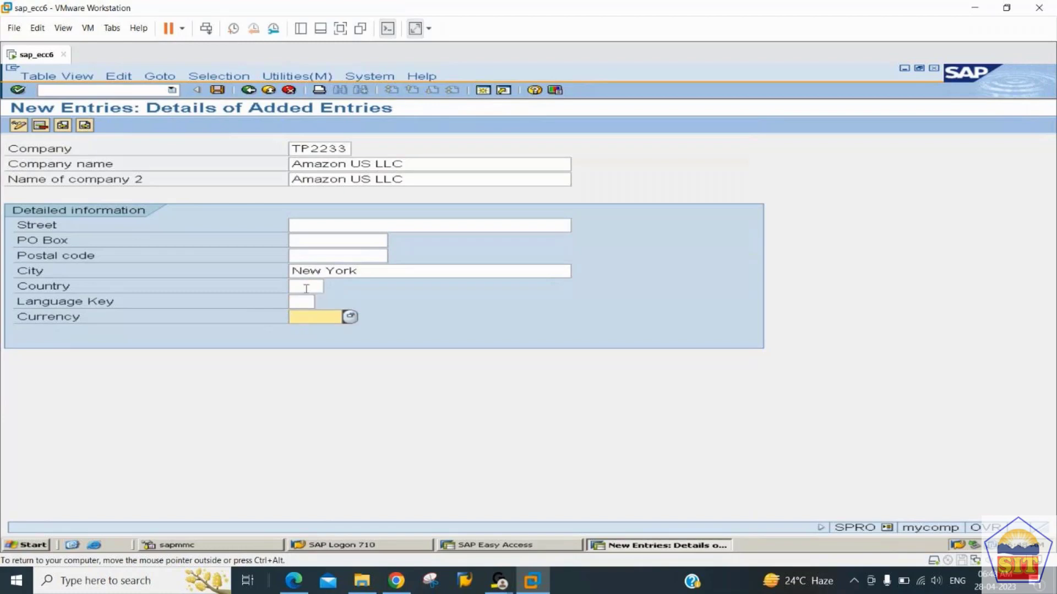
left_click(306, 288)
left_click(298, 302)
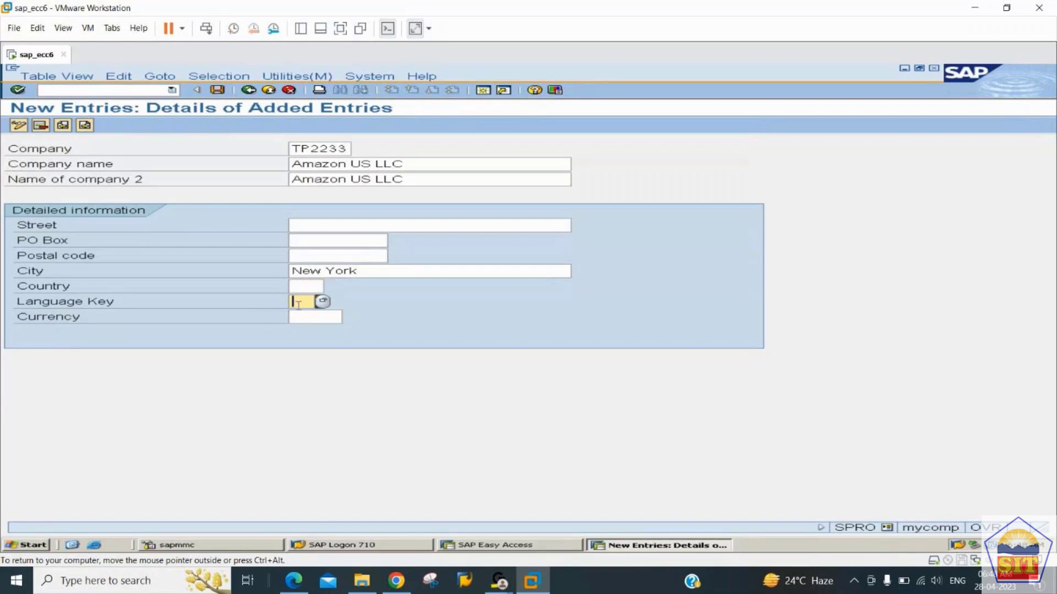
left_click(299, 318)
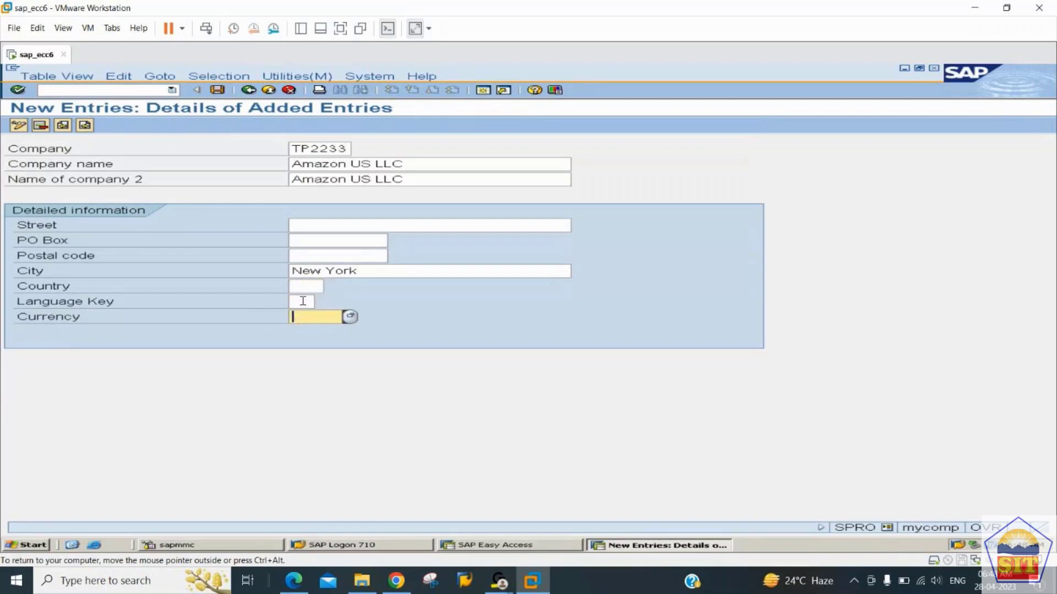
left_click(304, 287)
left_click(297, 302)
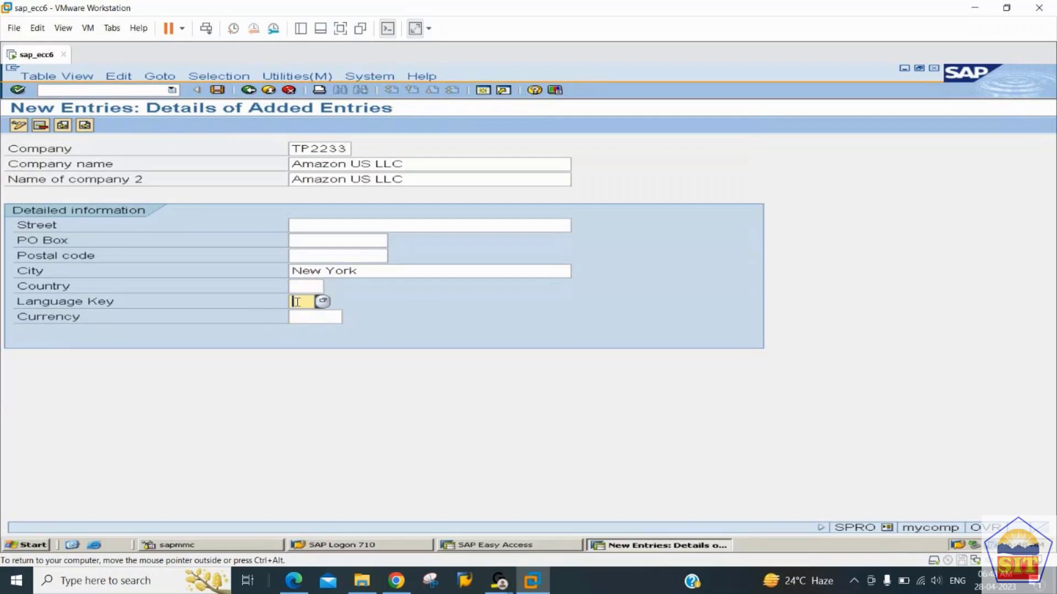
left_click(301, 317)
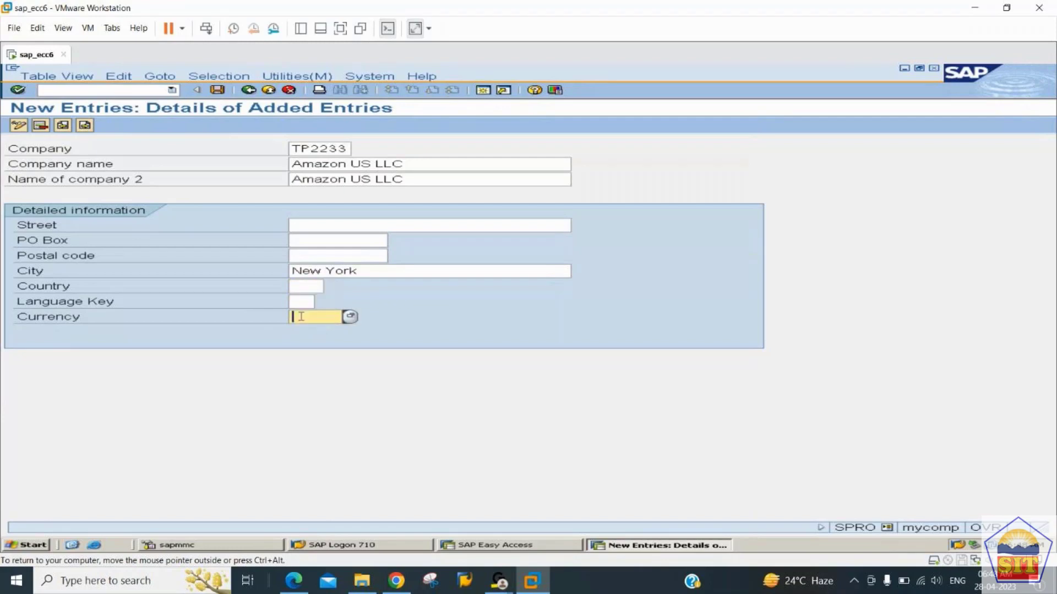
Find United States in the list of countries and set the new company's country to US.
left_click(311, 287)
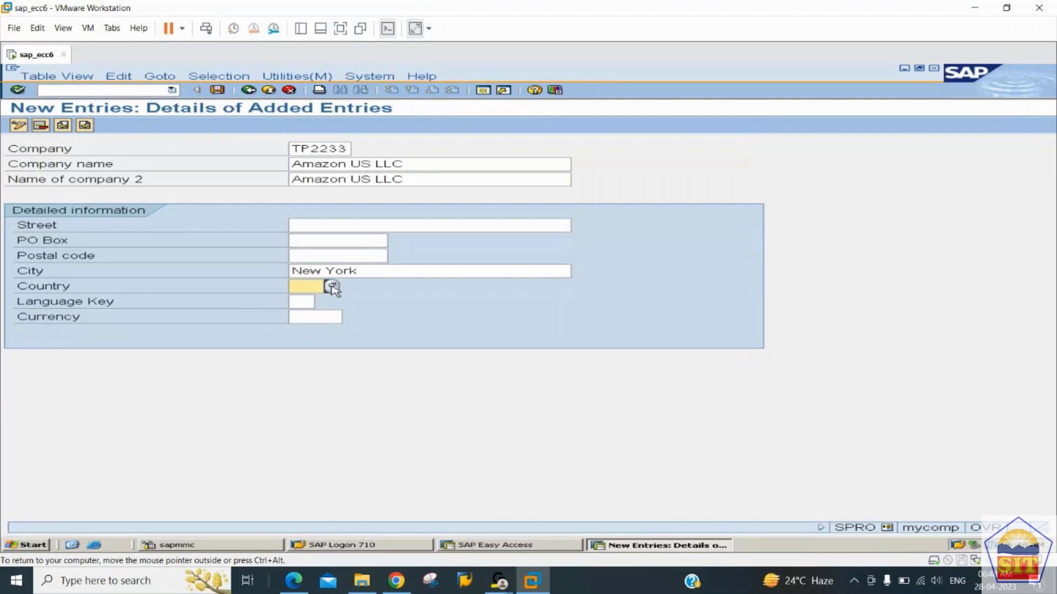
left_click(333, 288)
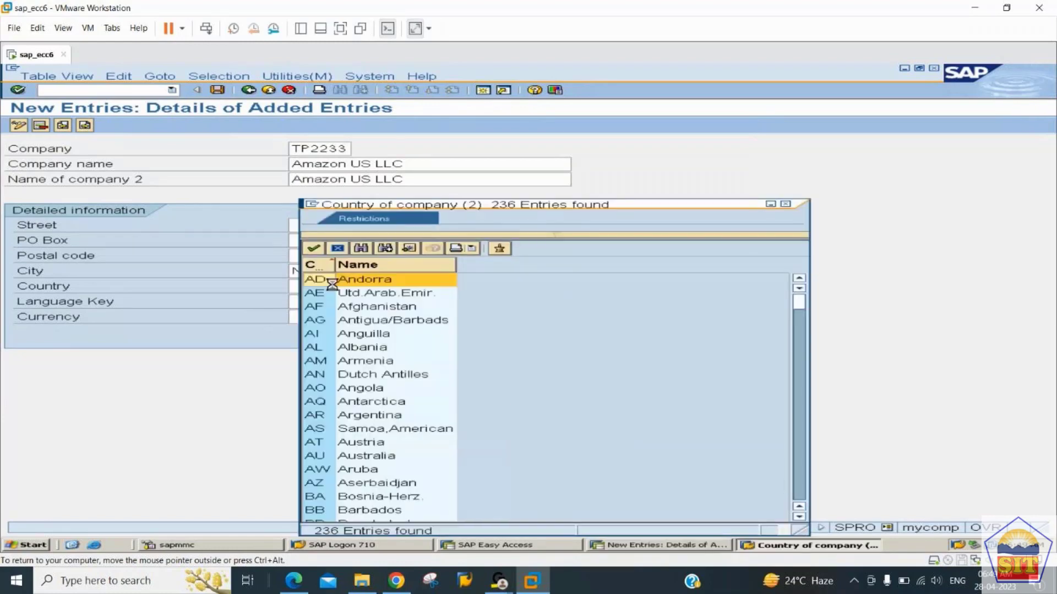
left_click_drag(498, 205, 435, 103)
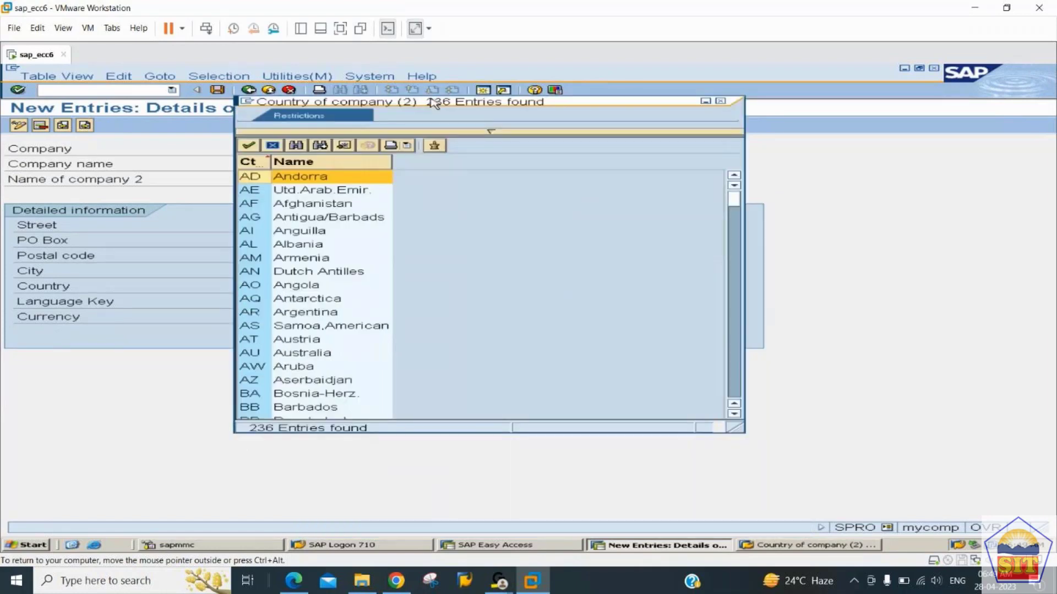
left_click(297, 146)
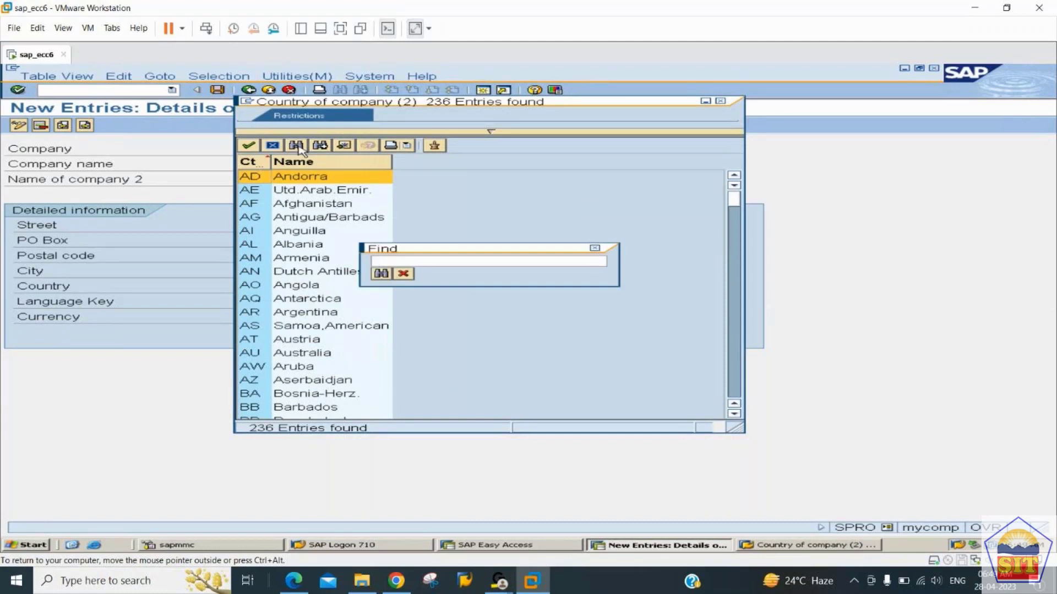
type("united stat")
key("Return")
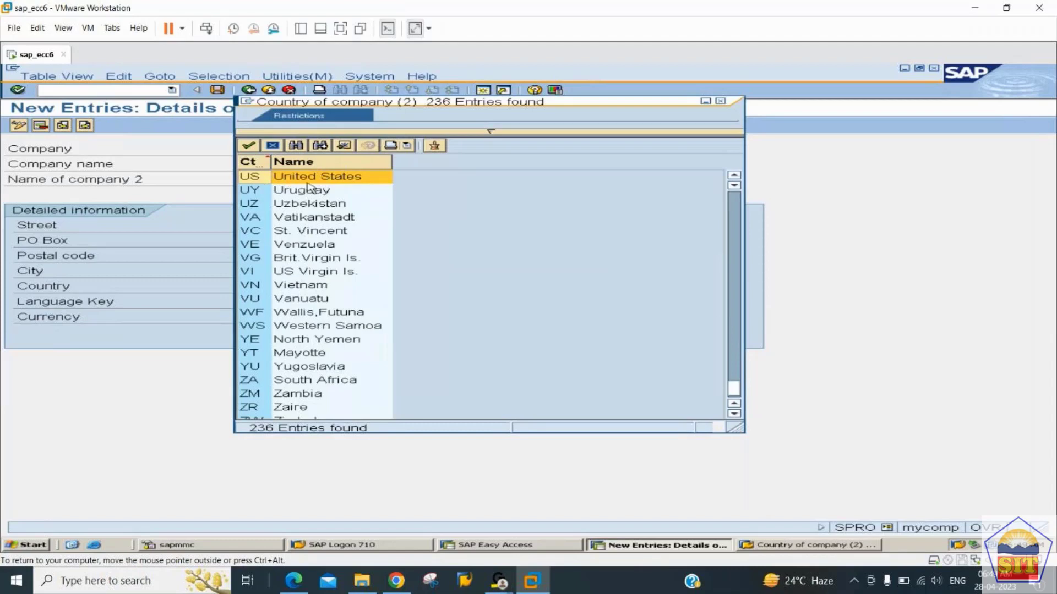
double_click(256, 179)
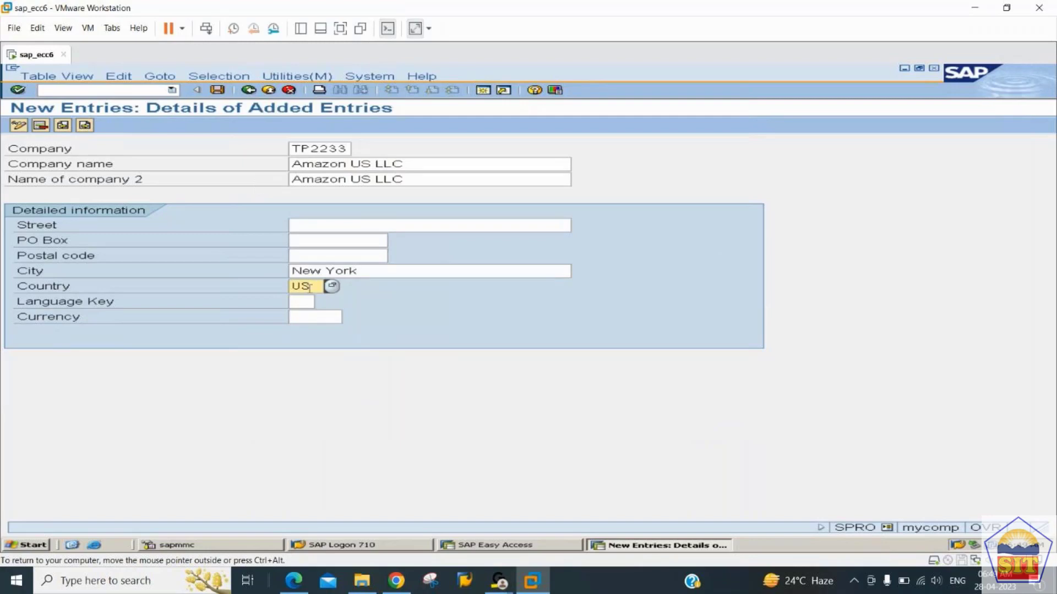
Set the new company's language key to EN (English) from the list of available languages.
left_click(307, 302)
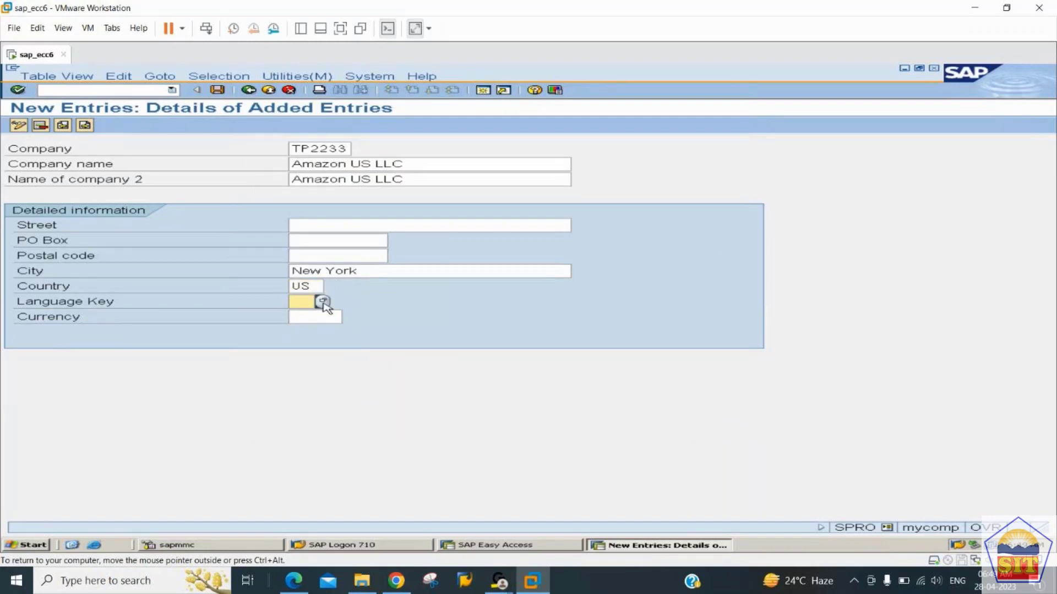
left_click(323, 301)
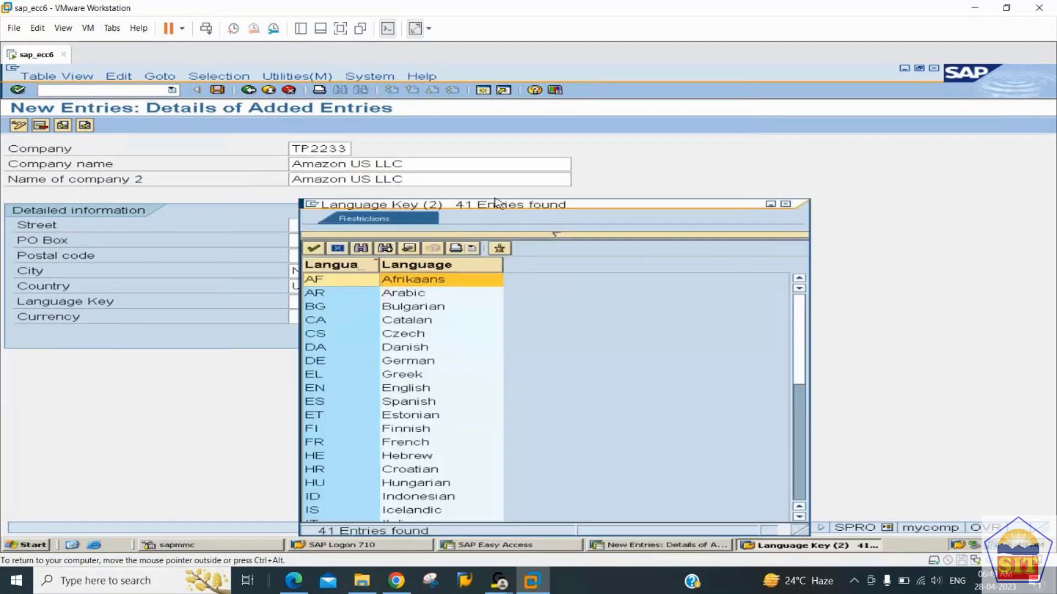
left_click_drag(486, 202, 466, 108)
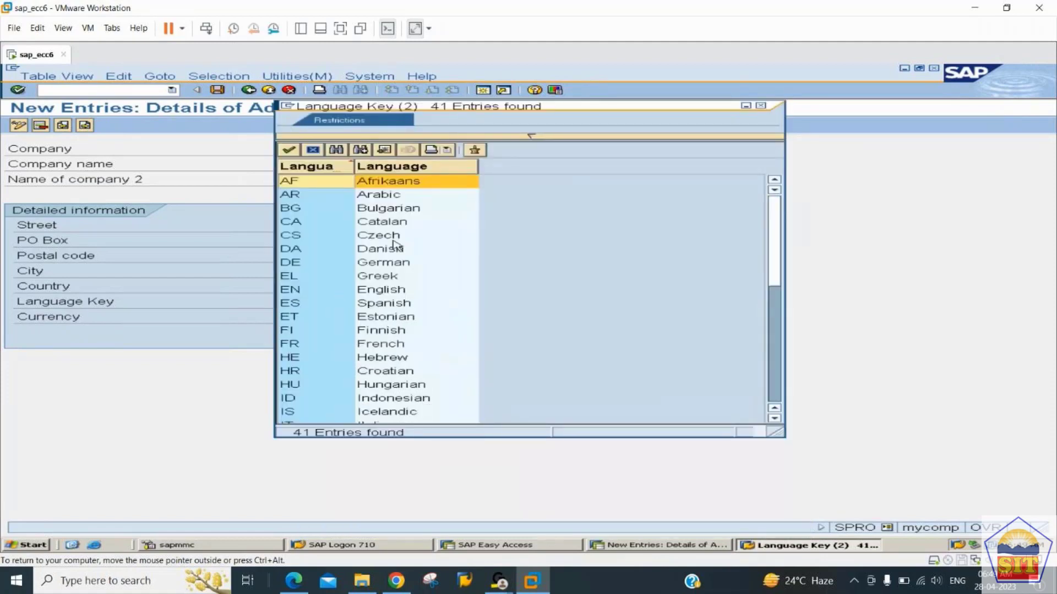
left_click(370, 291)
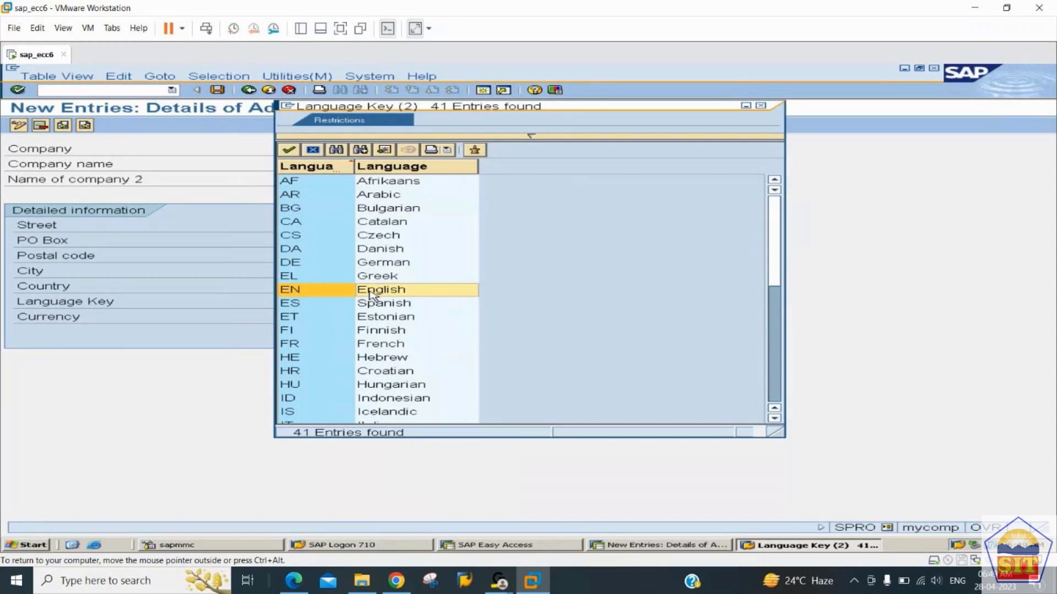
double_click(370, 291)
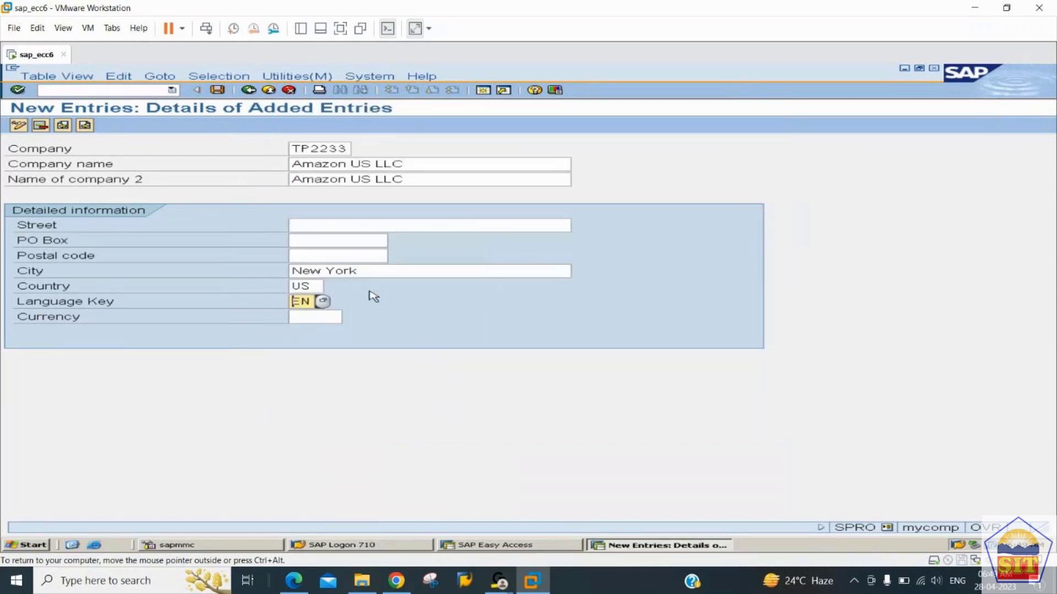
Search the currency list for USD and set American Dollar as the new company's currency.
key("Tab")
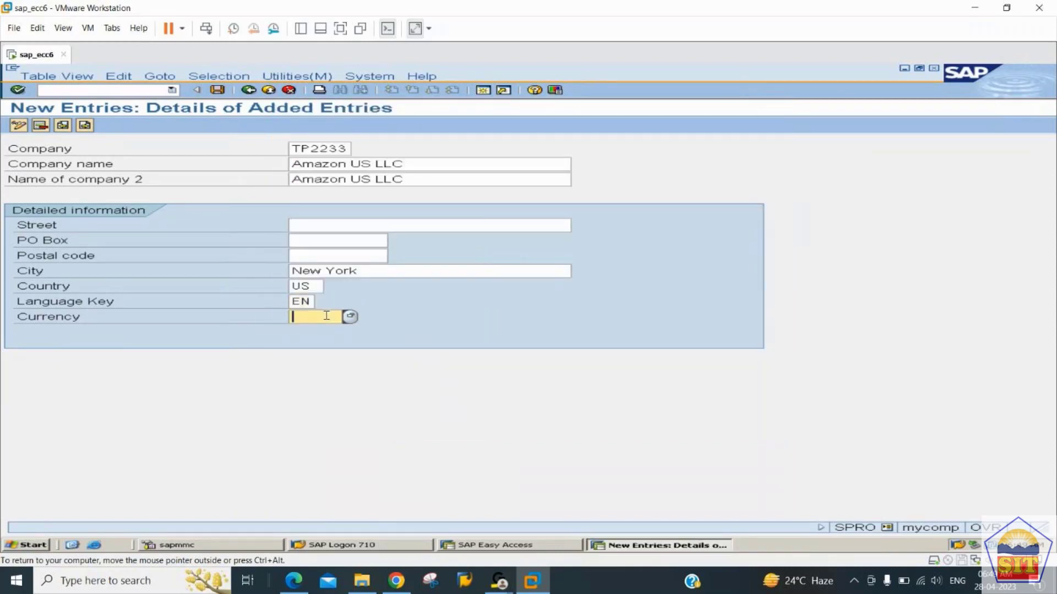
left_click(351, 318)
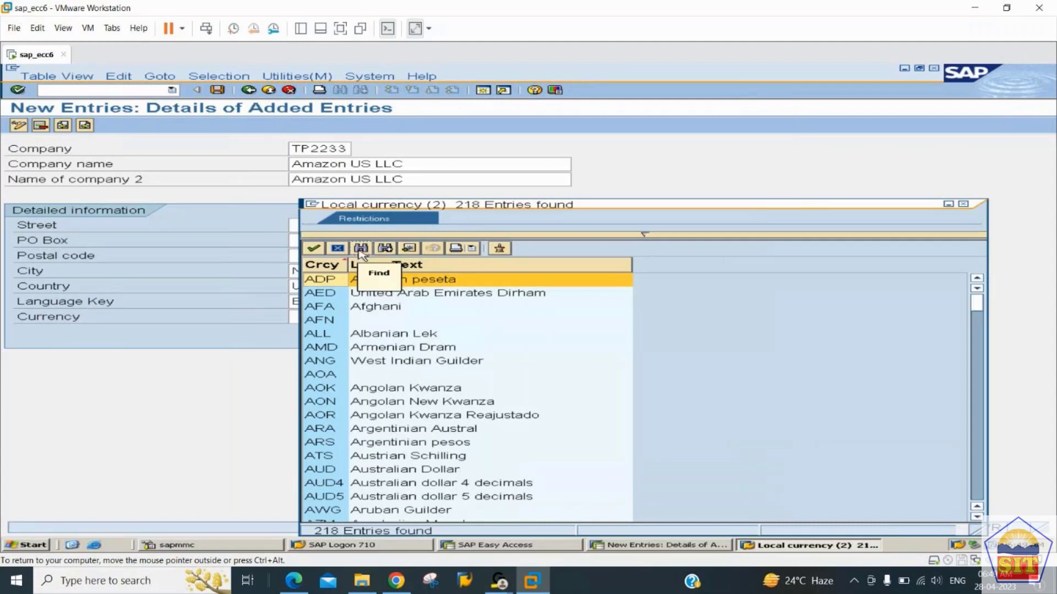
left_click(360, 248)
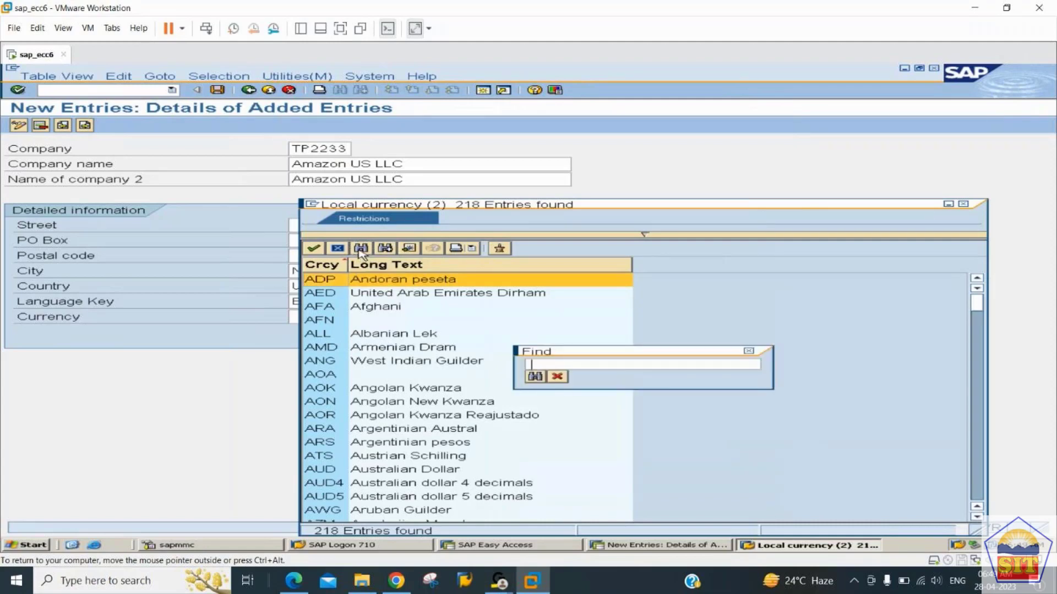
type("usd")
key("Return")
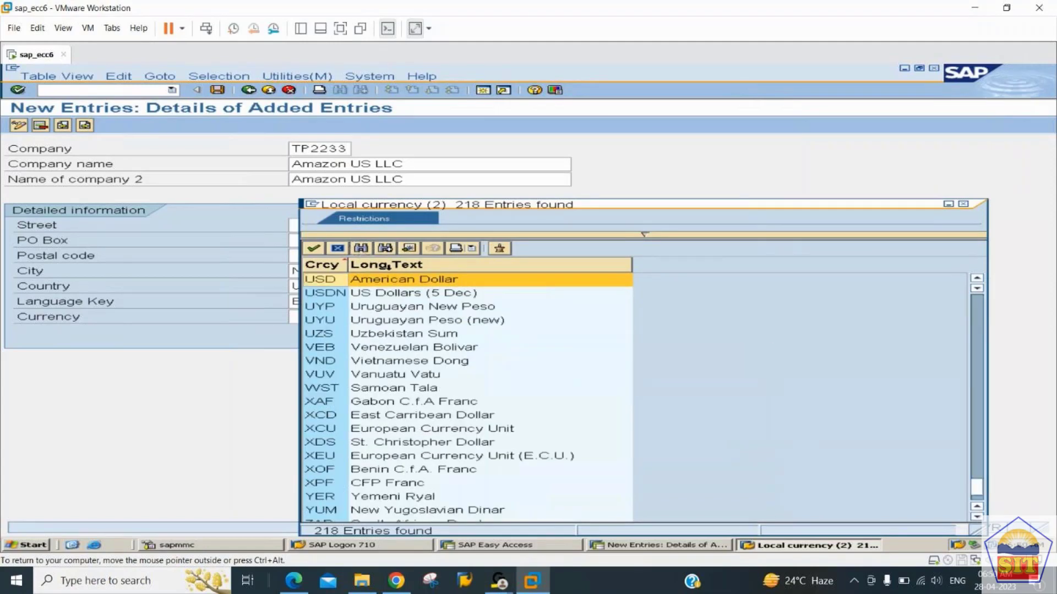
double_click(397, 285)
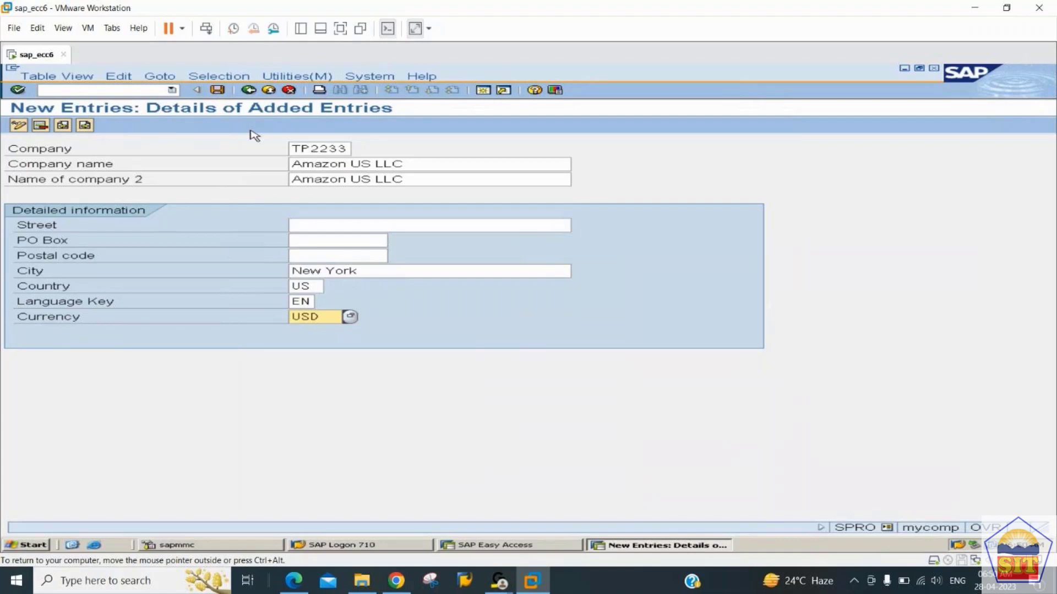
Save the company entry and go over the number and short description of the proposed customizing request.
left_click(216, 90)
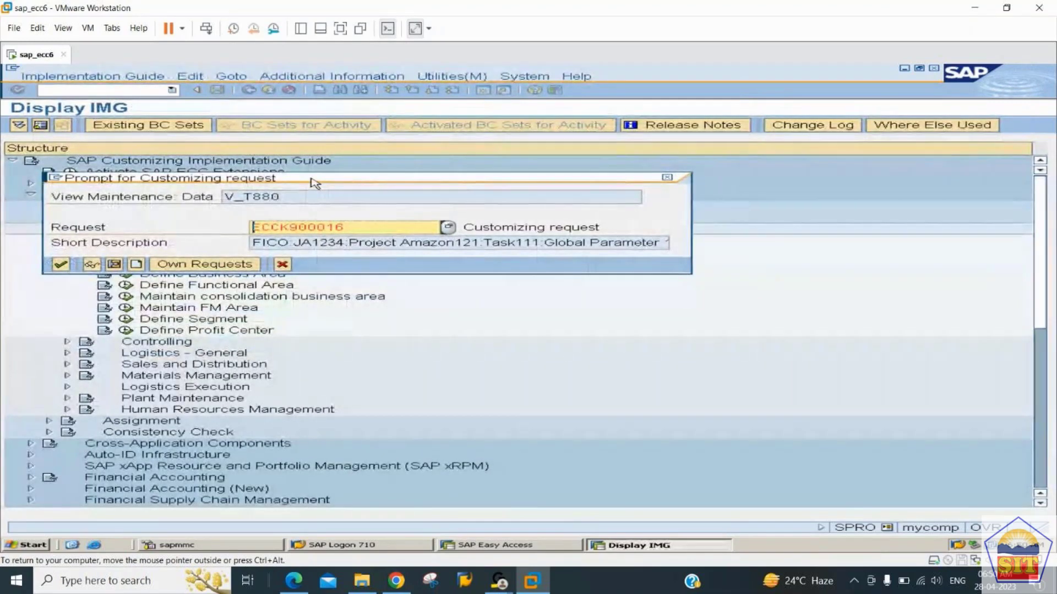
left_click_drag(314, 183, 382, 145)
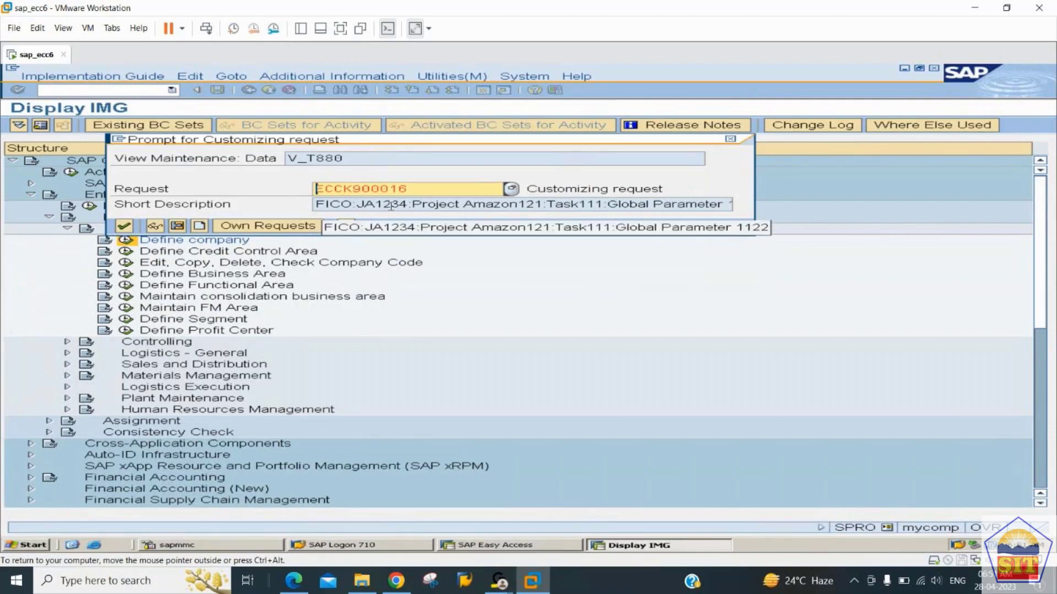
left_click_drag(421, 189, 502, 204)
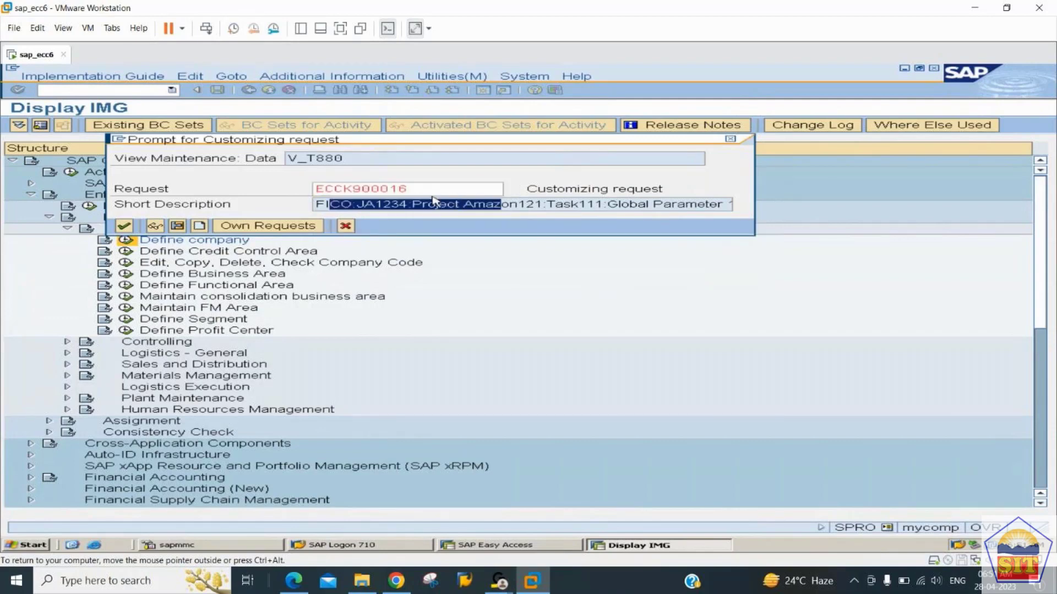
left_click_drag(409, 188, 390, 205)
left_click(327, 204)
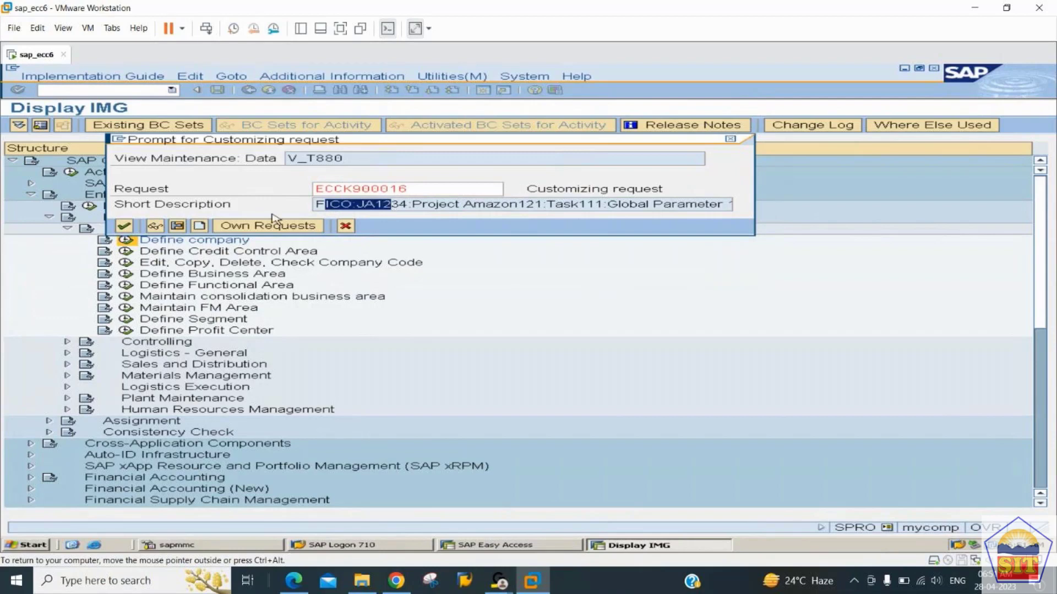
Start a new customizing request and begin its short description with FI:CR12121:JA12332.
left_click(200, 226)
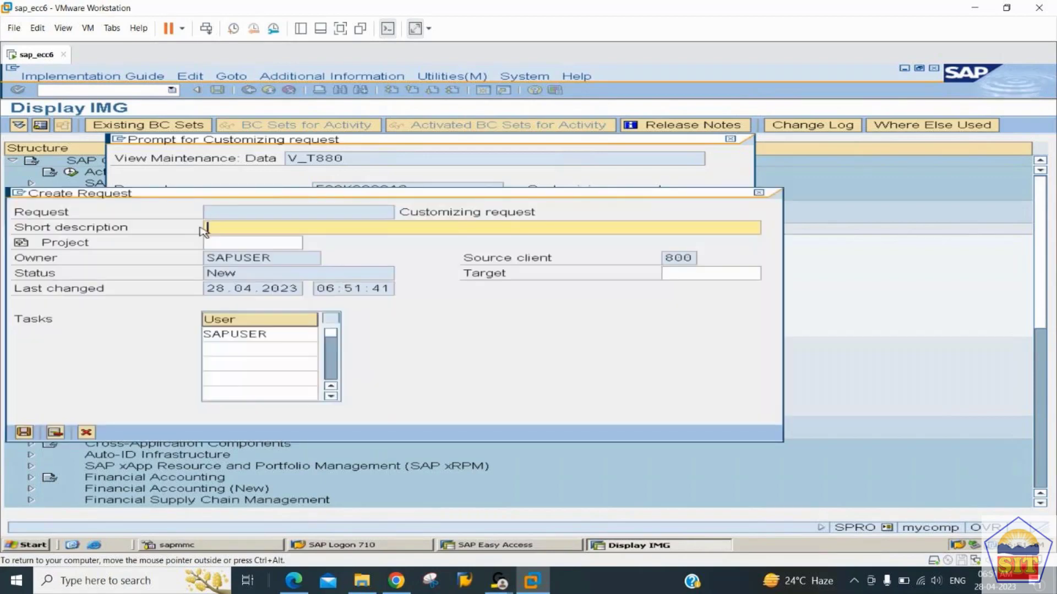
left_click_drag(329, 199, 462, 132)
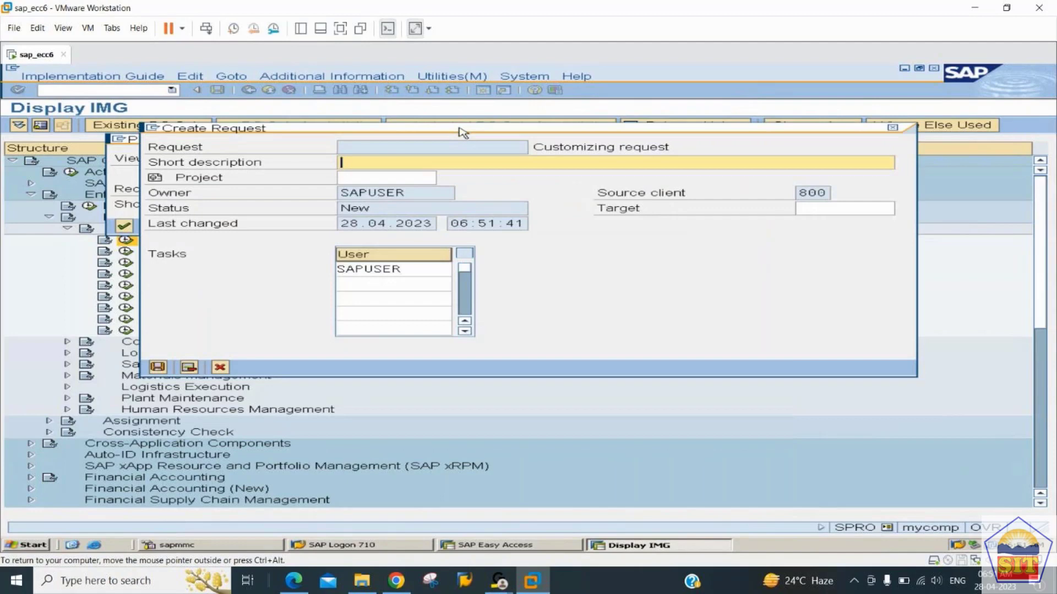
type("FI:CR12121:JA123232")
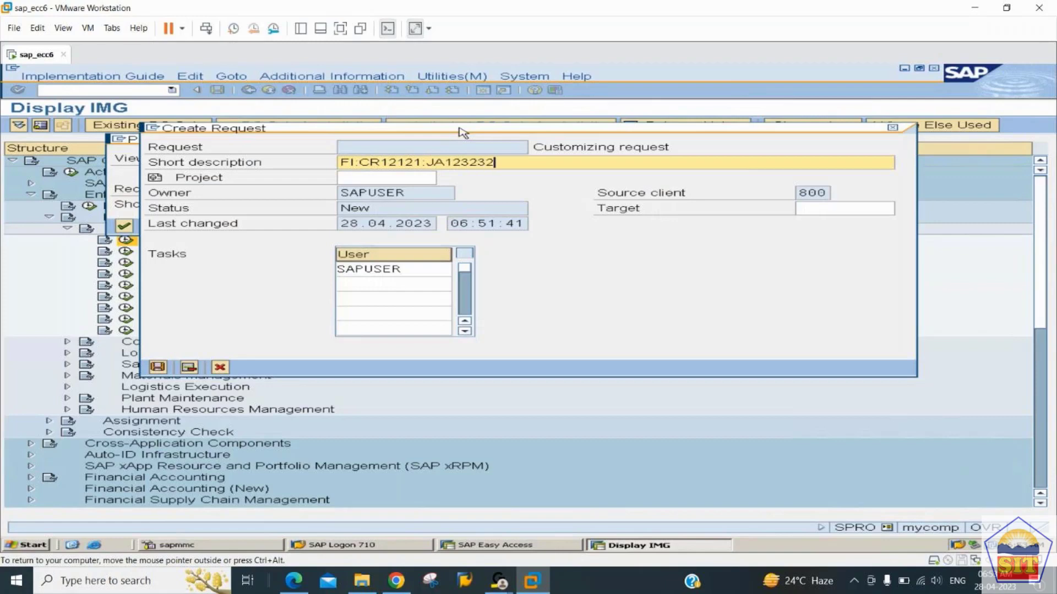
type(":")
key("Left")
key("Left")
key("Left")
key("BackSpace")
key("Right")
key("Right")
key("Right")
key("BackSpace")
Complete the request's short description with ":Enterprise Structure Data 2233 (US)" and save the request.
type("En")
key("BackSpace")
key("BackSpace")
key("BackSpace")
type("Enterprise Stru")
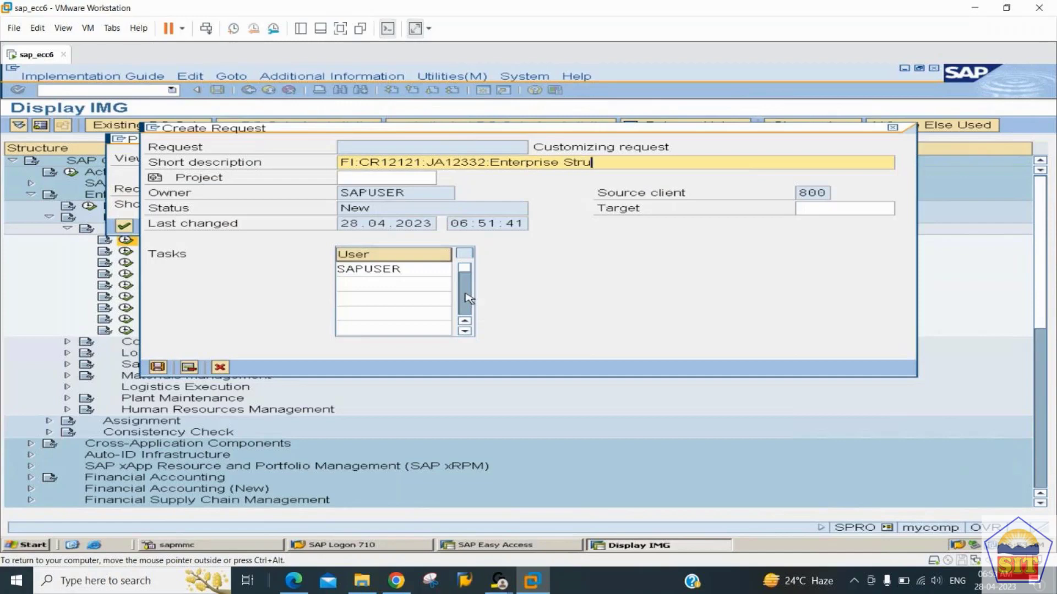
type("cture Data 2233")
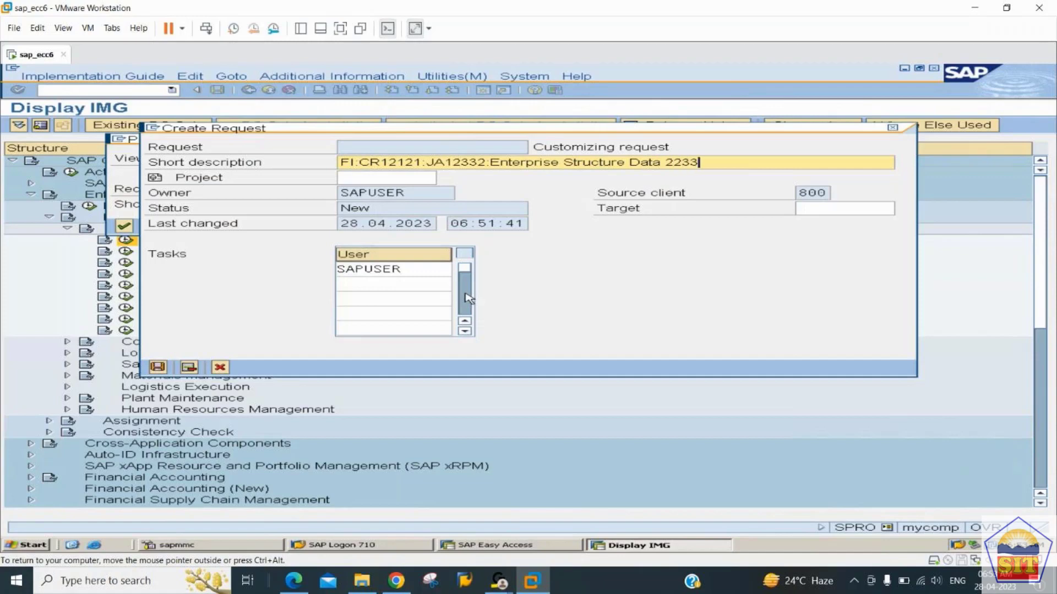
type(" (US)")
left_click(158, 367)
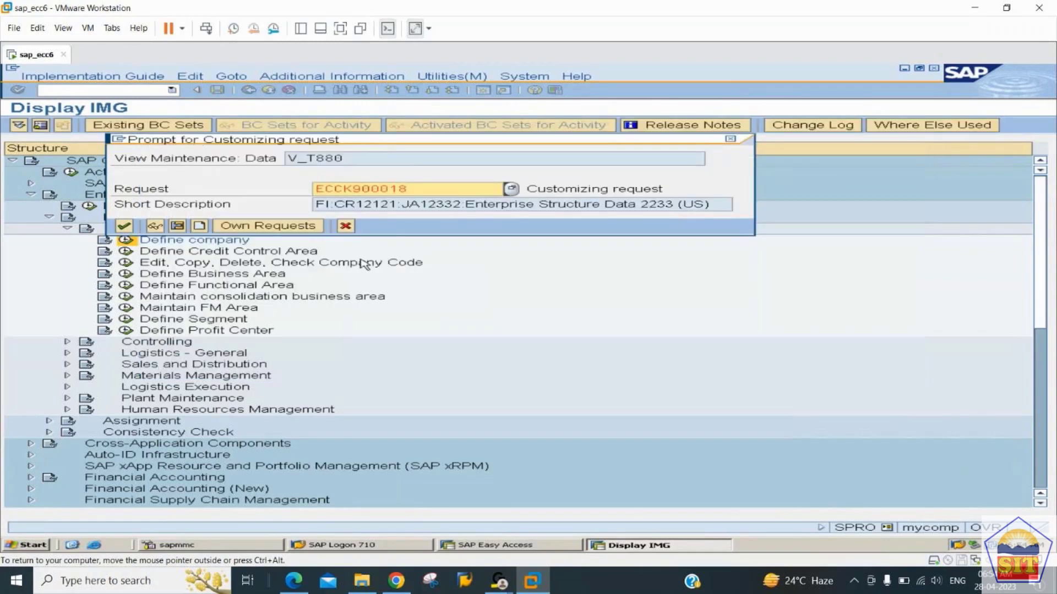
Examine the parts of the new customizing request's number, and confirm the request to save company TP2233.
left_click_drag(430, 189, 292, 189)
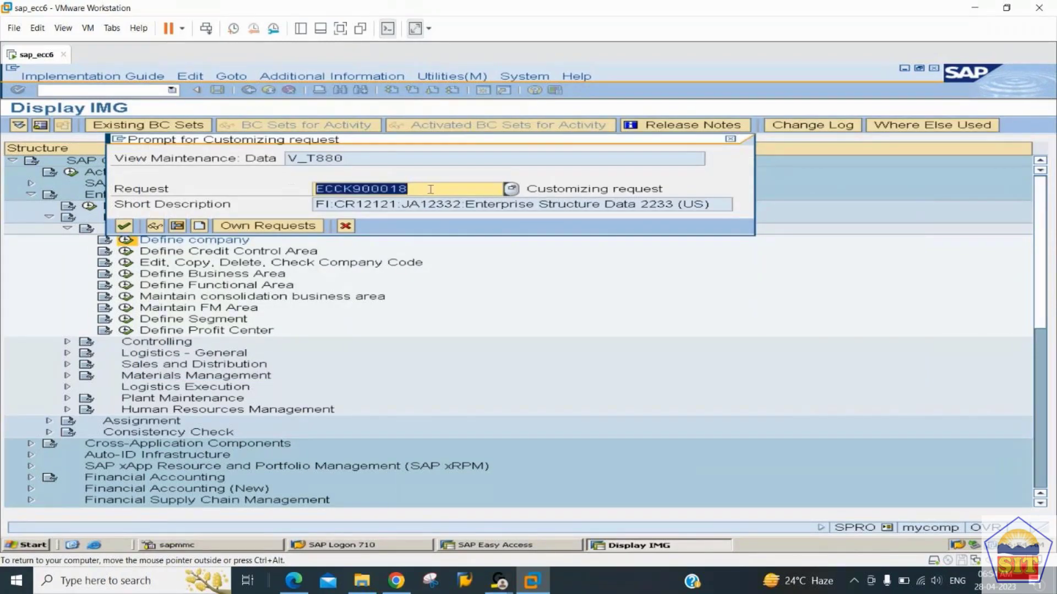
left_click(325, 188, "shift")
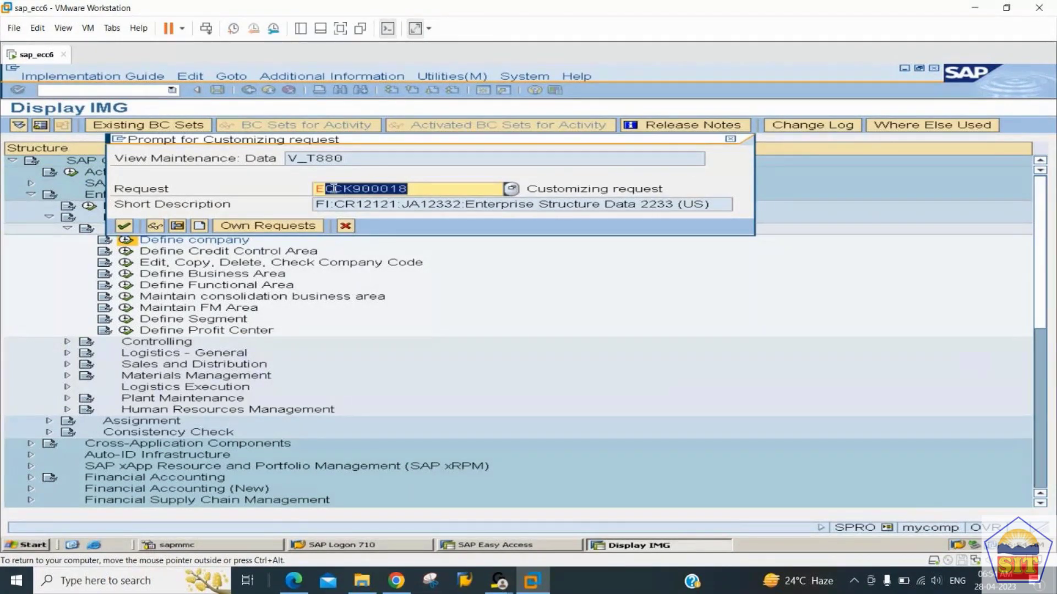
left_click(446, 191)
left_click_drag(446, 191, 340, 189)
left_click(399, 187)
double_click(400, 186)
left_click(453, 193)
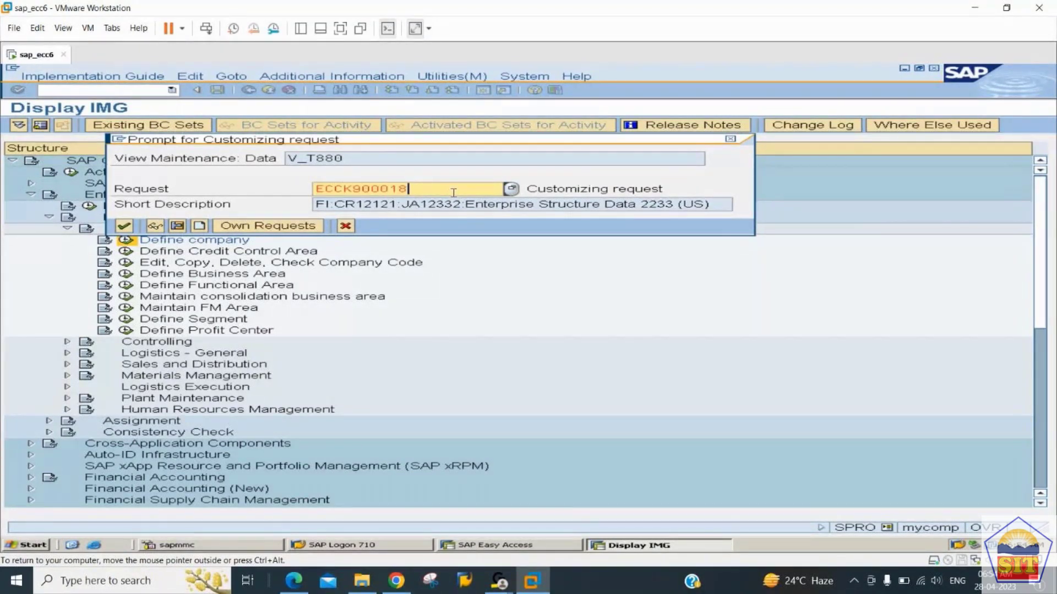
double_click(451, 191)
left_click(438, 187)
left_click_drag(406, 188, 353, 188)
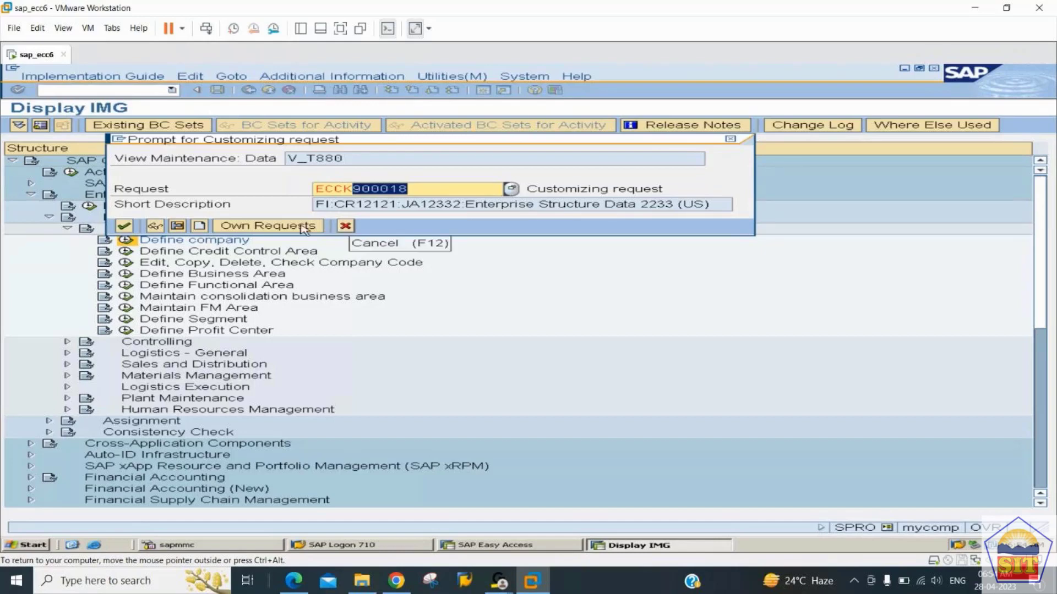
left_click(123, 226)
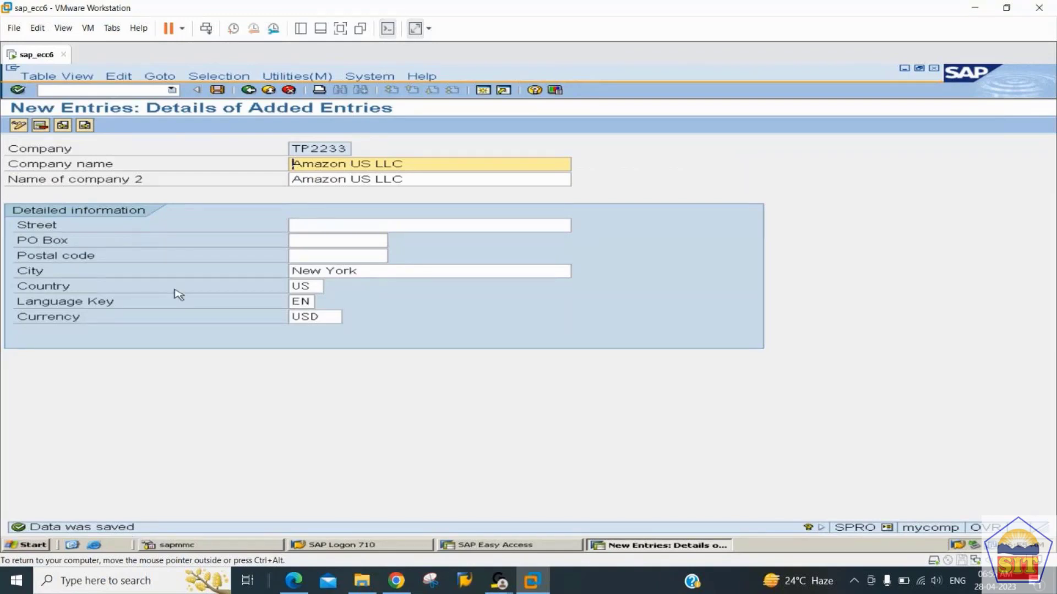
Switch to File Explorer, open the BASIC SETTINGS PDF and review Step 1.1 on the creation of a company.
left_click(367, 586)
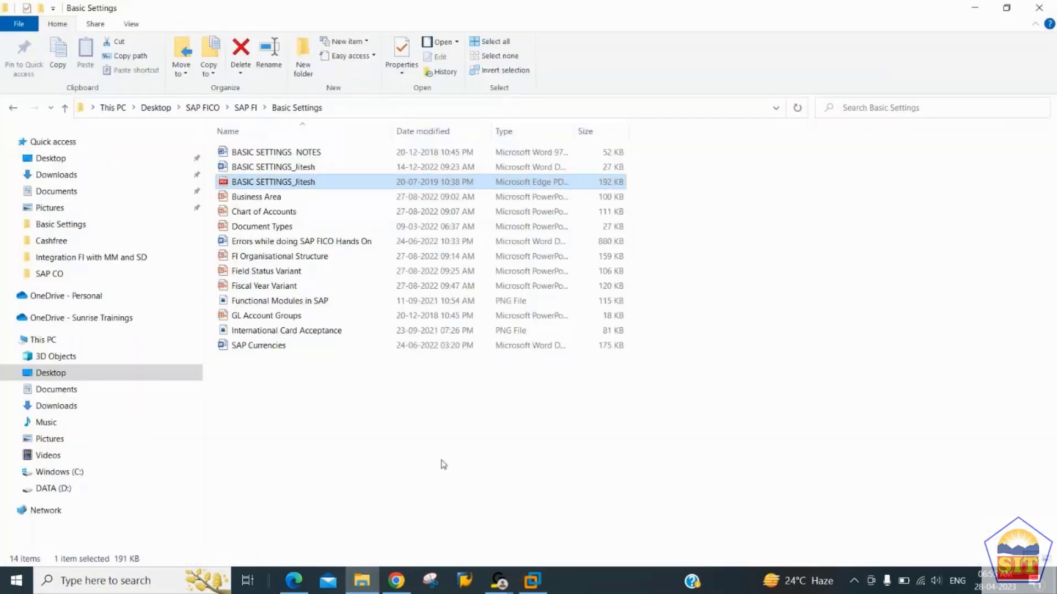
key("Return")
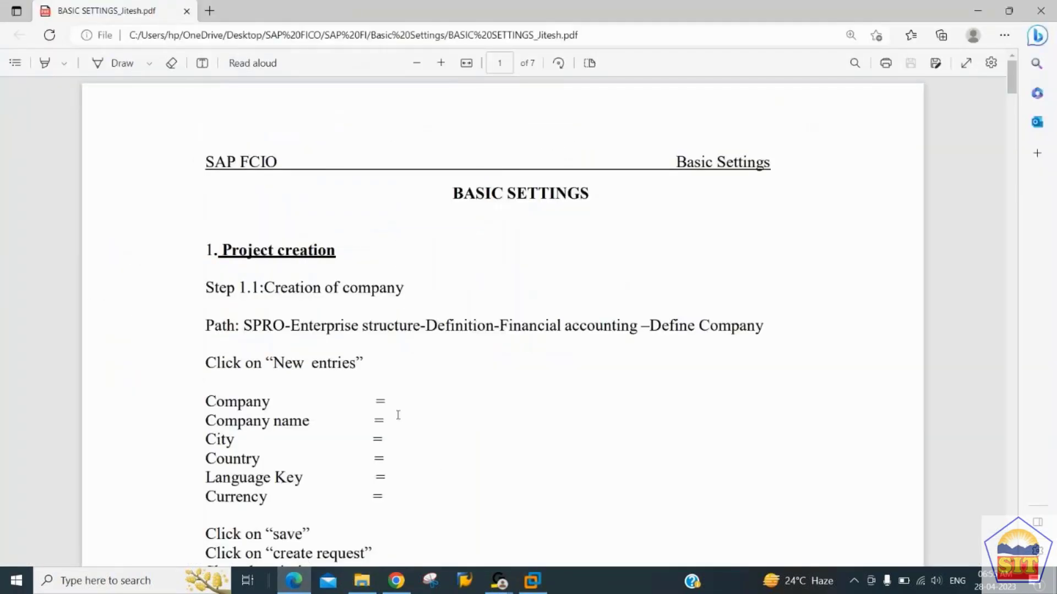
scroll(397, 415, "down", 4)
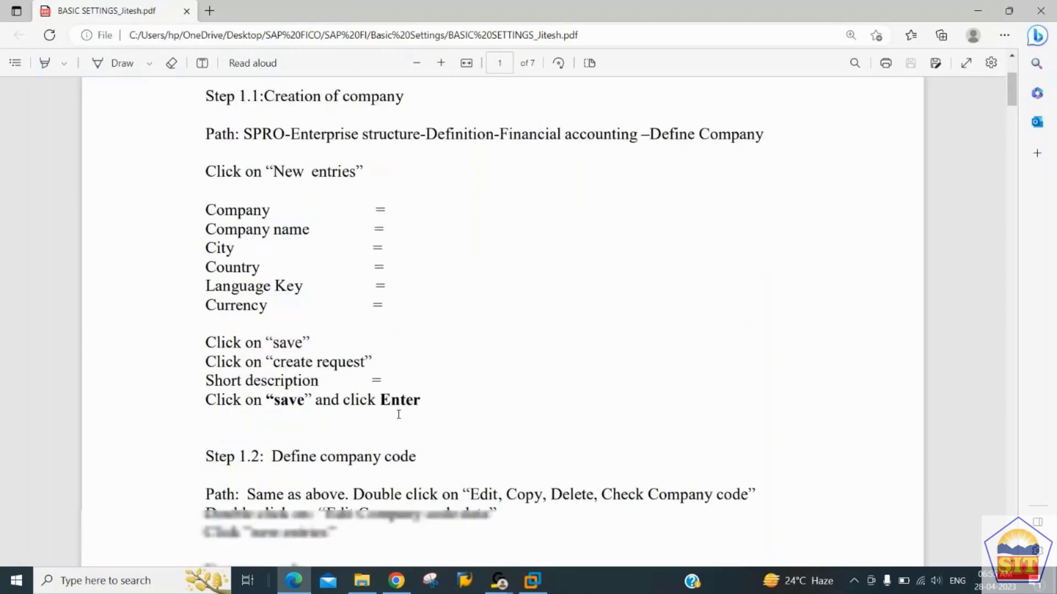
scroll(261, 115, "down", 1)
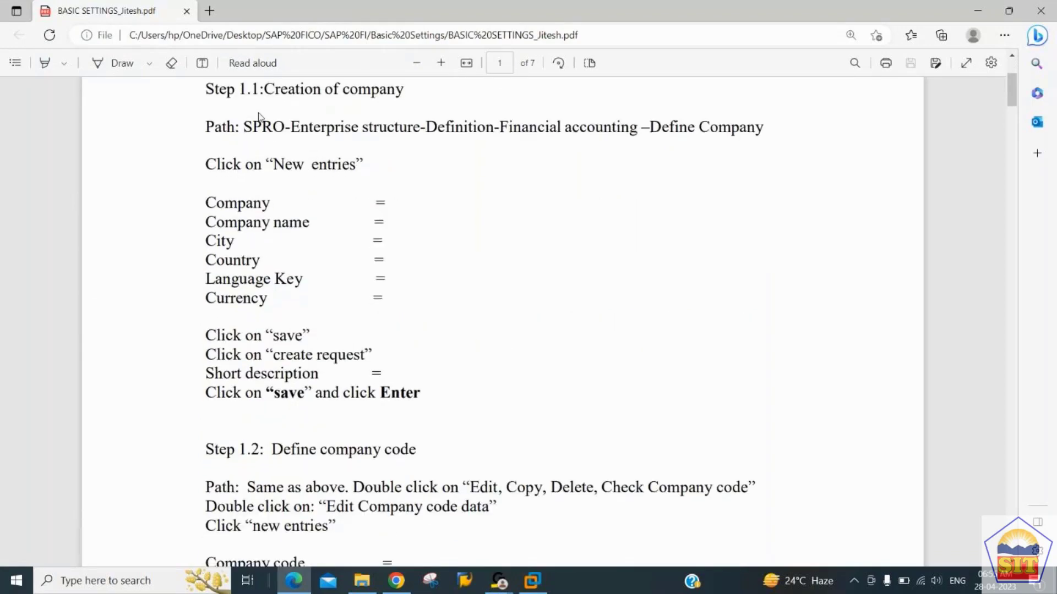
Review Step 1.2 on defining a company code in the BASIC SETTINGS PDF, including its path and required fields.
scroll(260, 116, "down", 4)
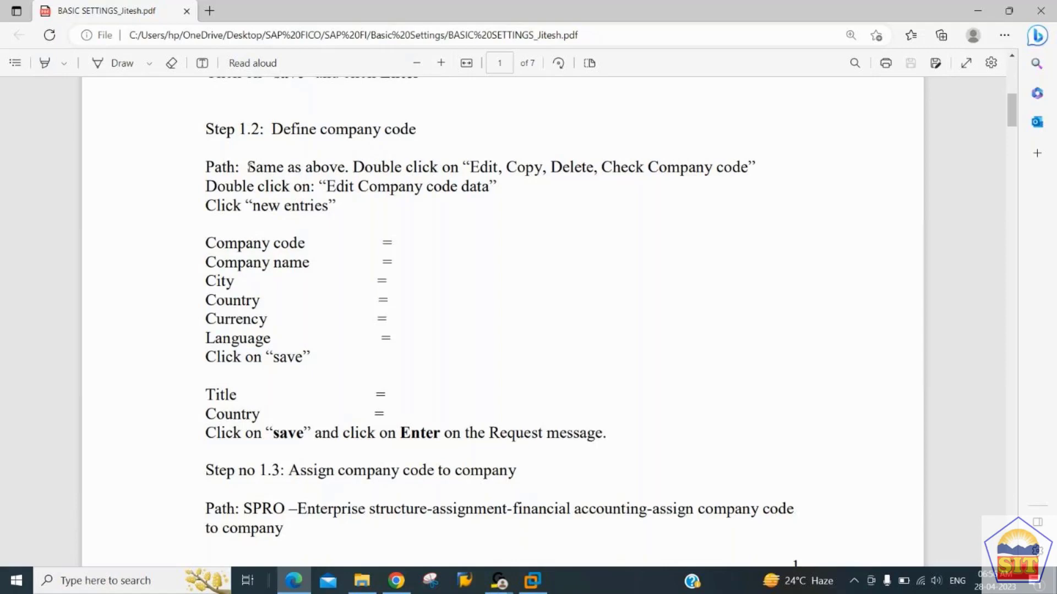
left_click_drag(248, 166, 284, 175)
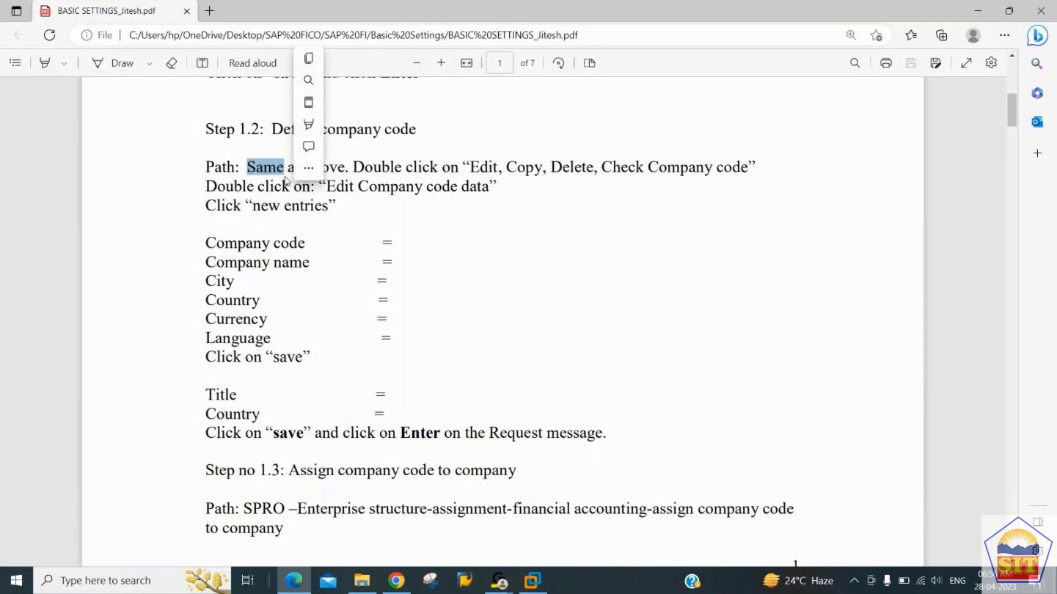
left_click(449, 127)
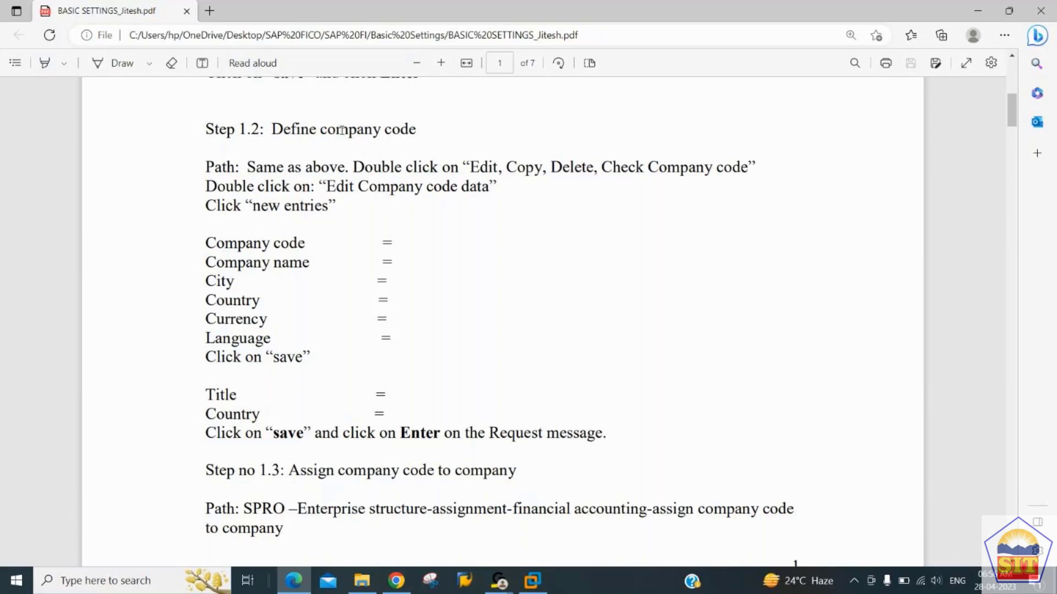
left_click_drag(337, 130, 405, 139)
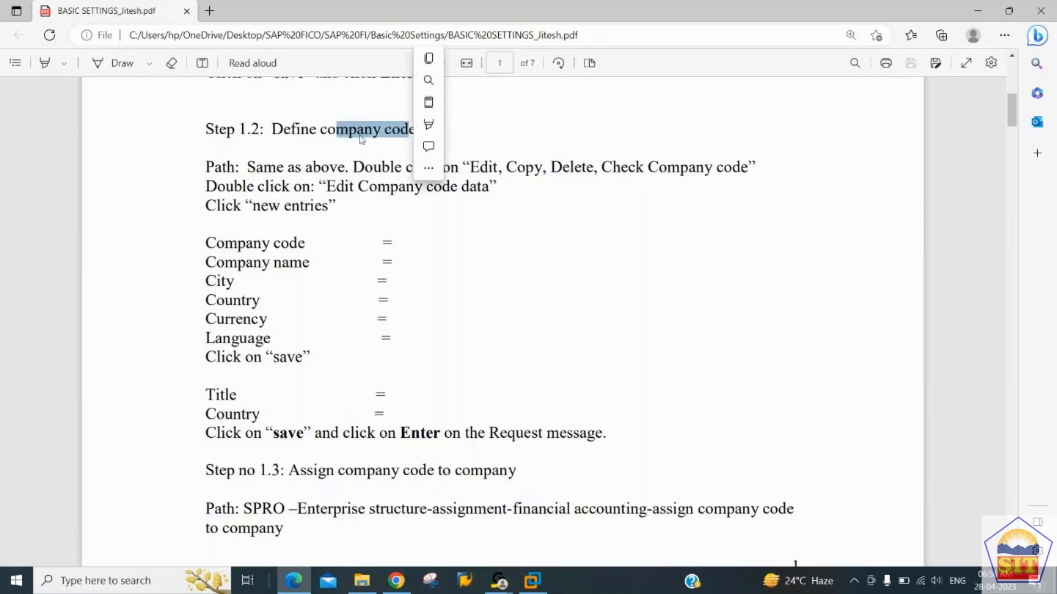
left_click(302, 130)
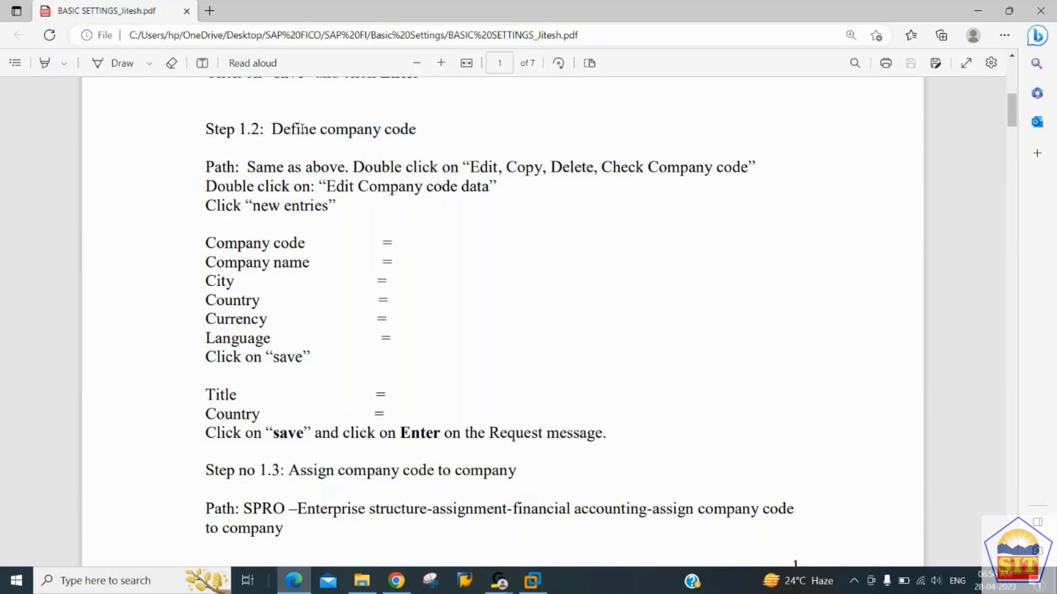
left_click_drag(302, 130, 425, 136)
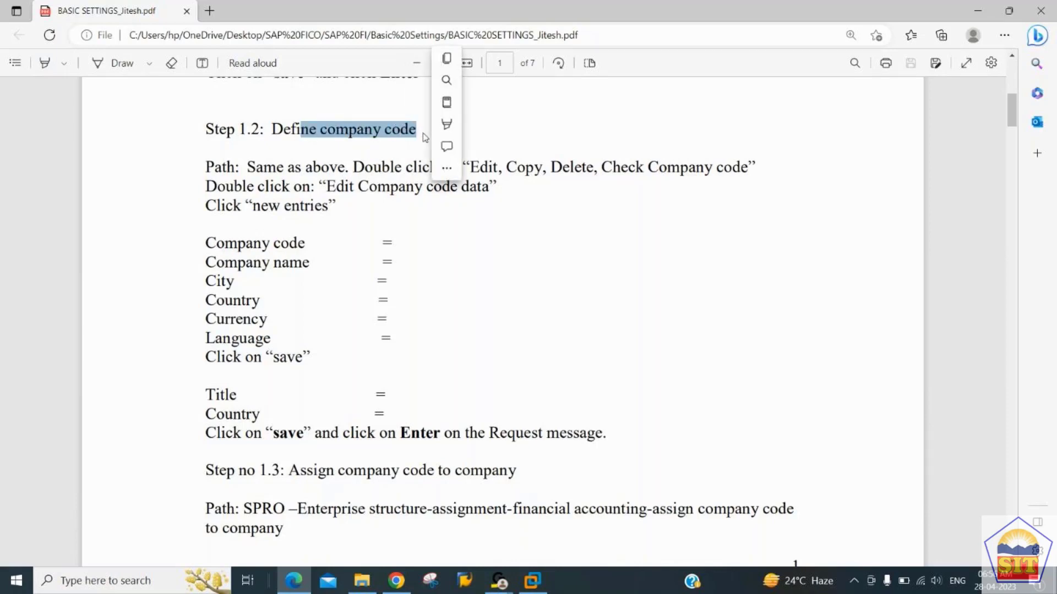
left_click(307, 168)
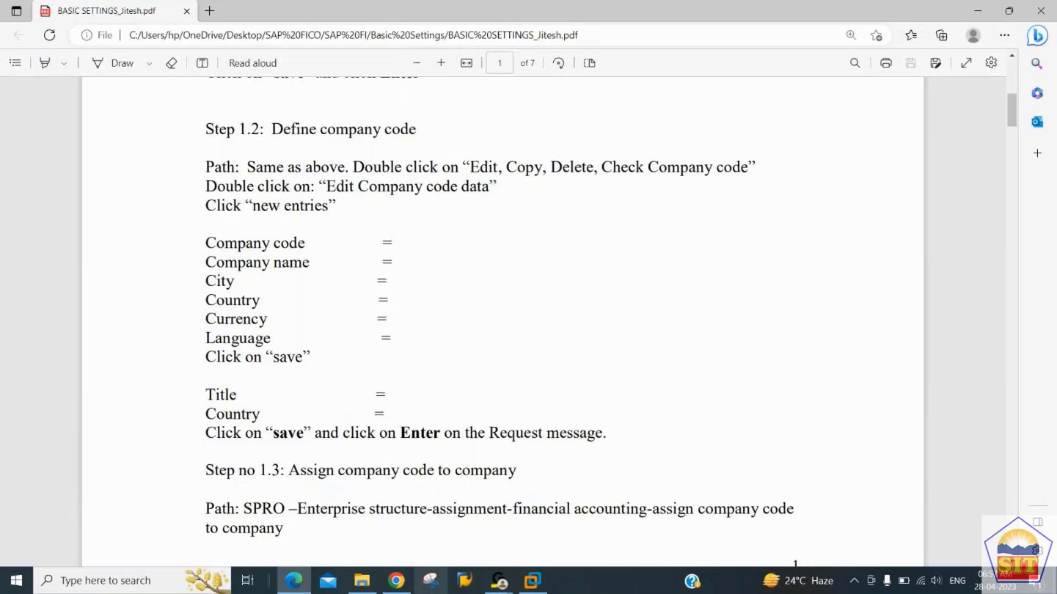
Switch to File Explorer, open the BASIC SETTINGS NOTES document, read its COMPANY CODE definition, and return to the PDF.
left_click(366, 587)
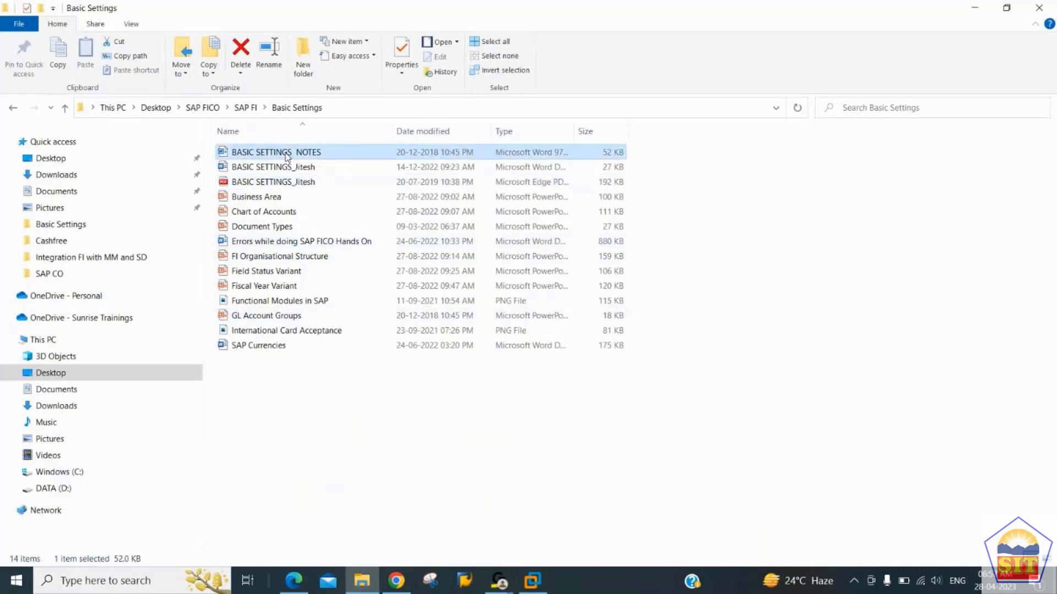
double_click(286, 154)
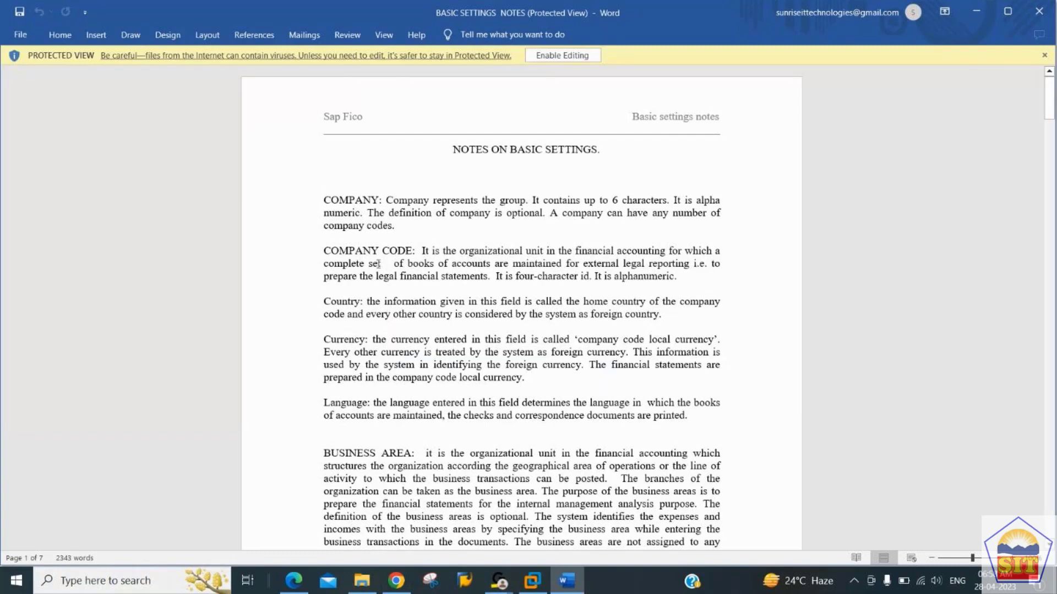
left_click_drag(370, 265, 473, 268)
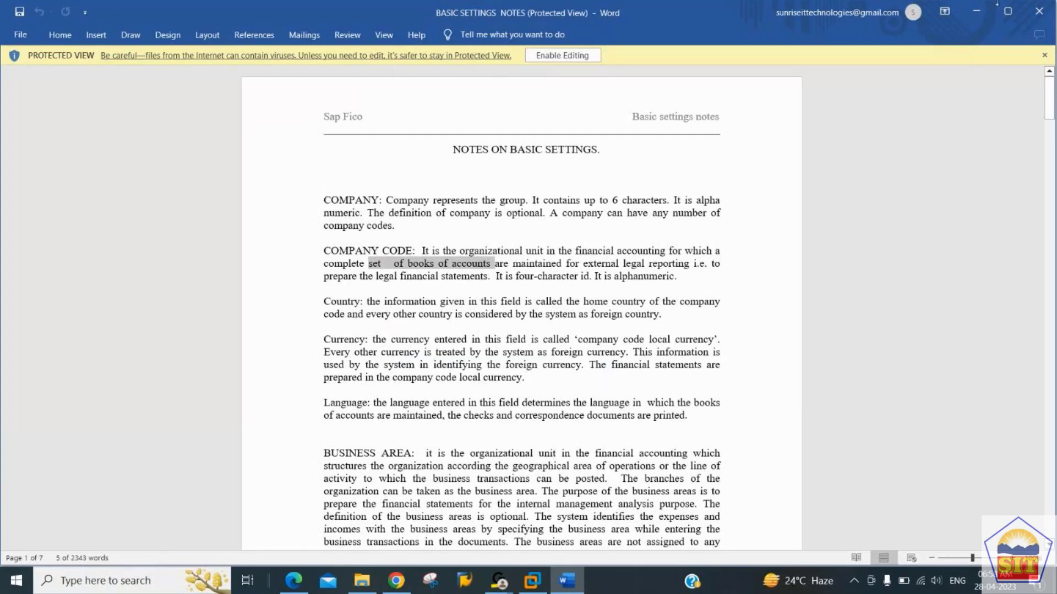
left_click(1046, 14)
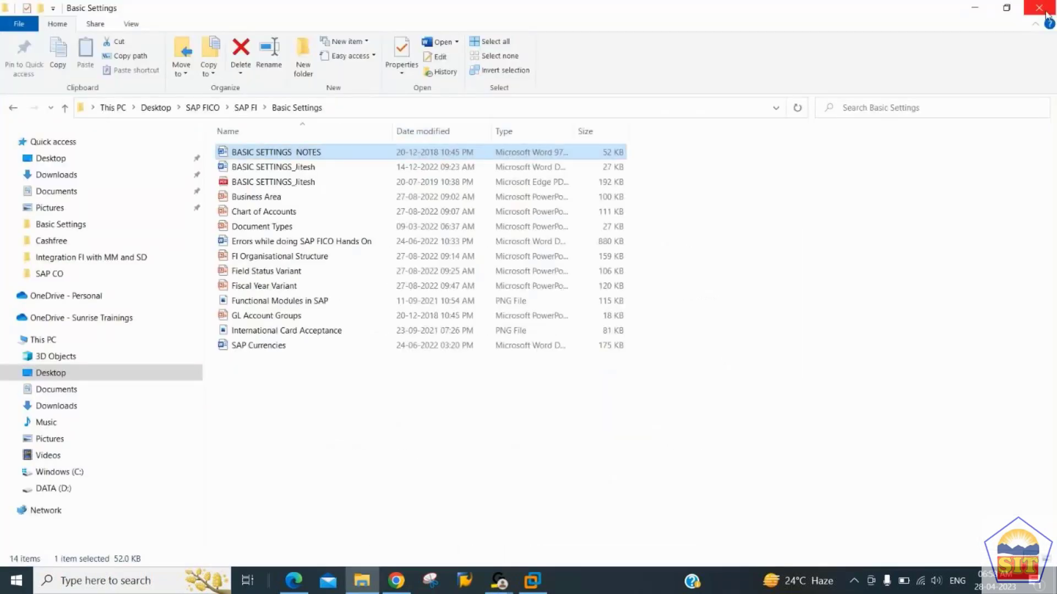
left_click(975, 9)
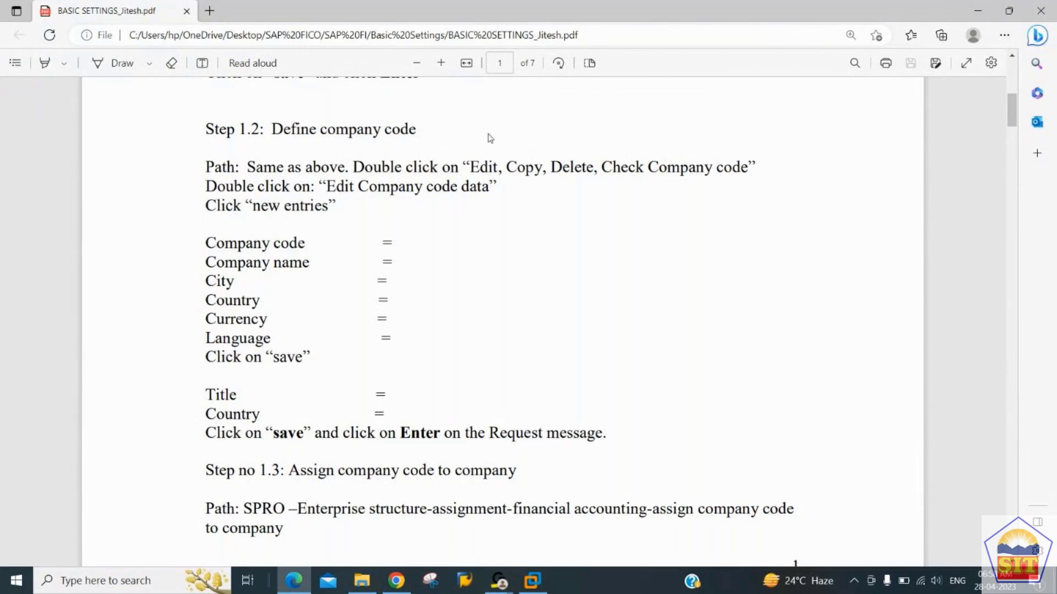
scroll(490, 138, "up", 5)
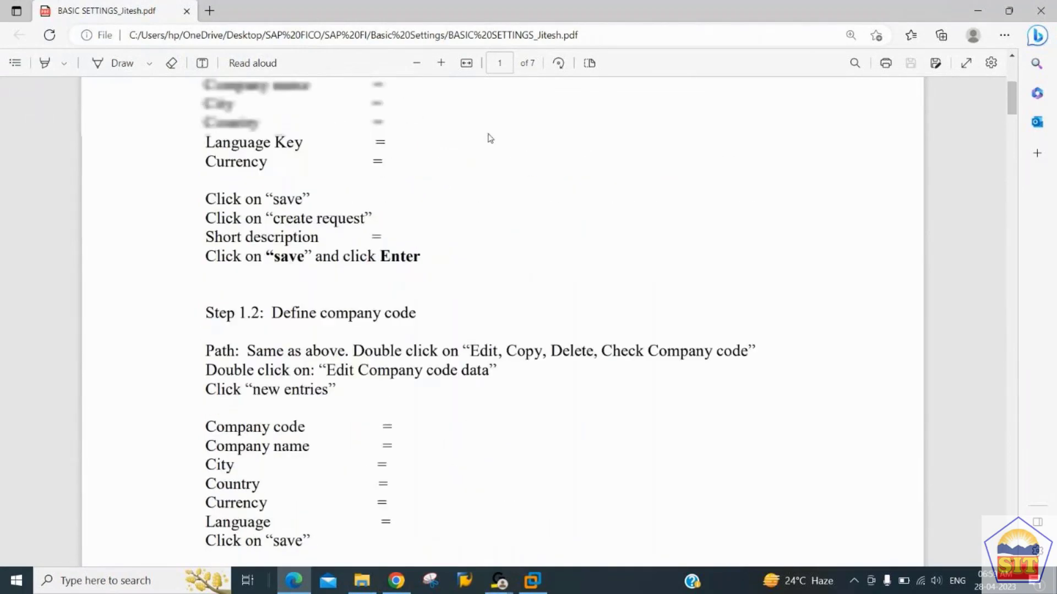
scroll(490, 138, "down", 5)
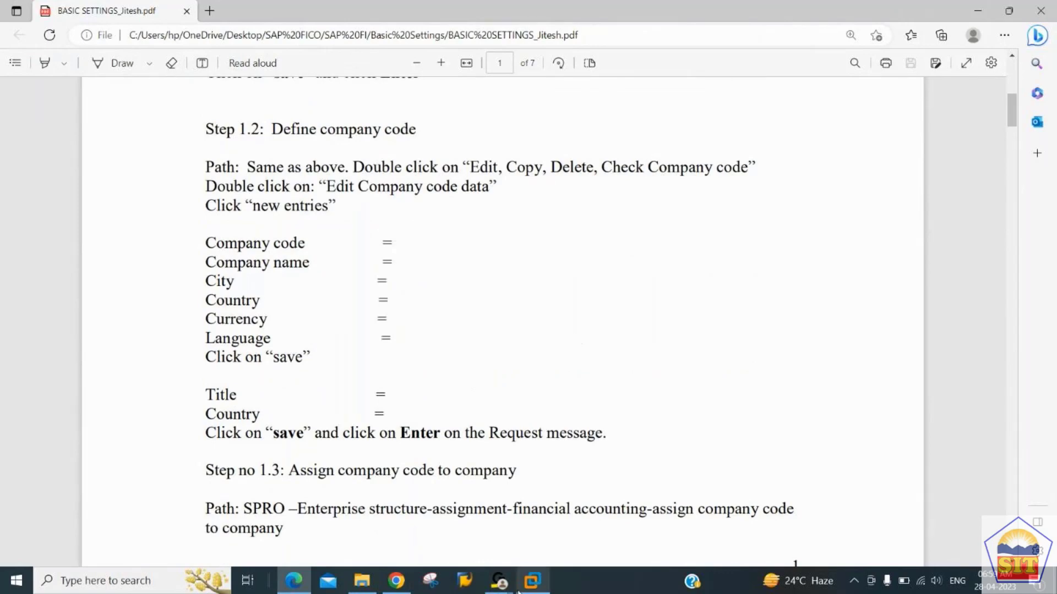
Switch to the SAP virtual machine, return to the IMG, and open the activity choices for Edit, Copy, Delete, Check Company Code.
left_click(532, 581)
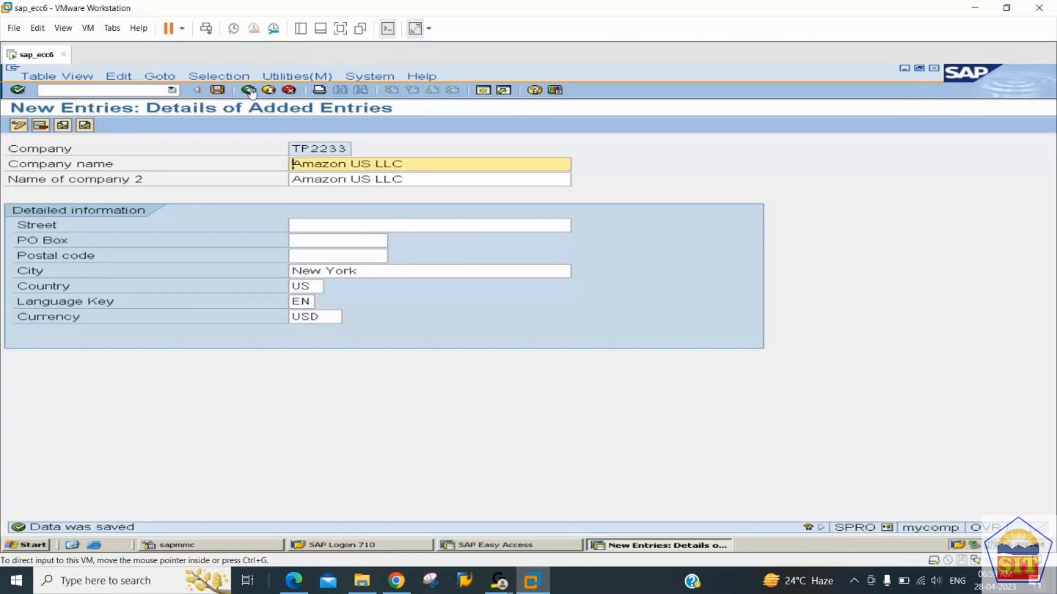
left_click(249, 90)
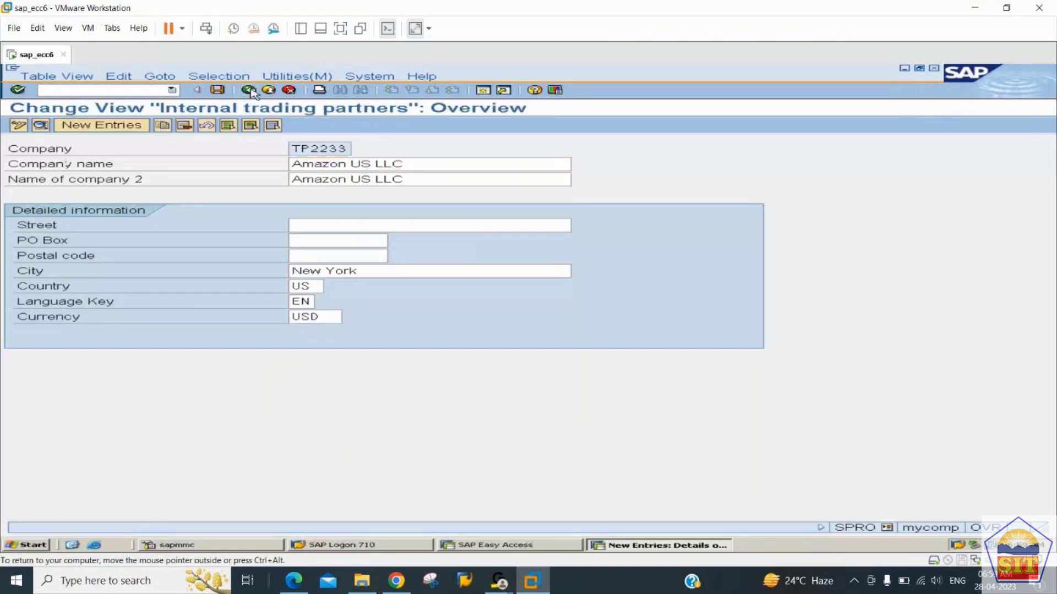
left_click(249, 90)
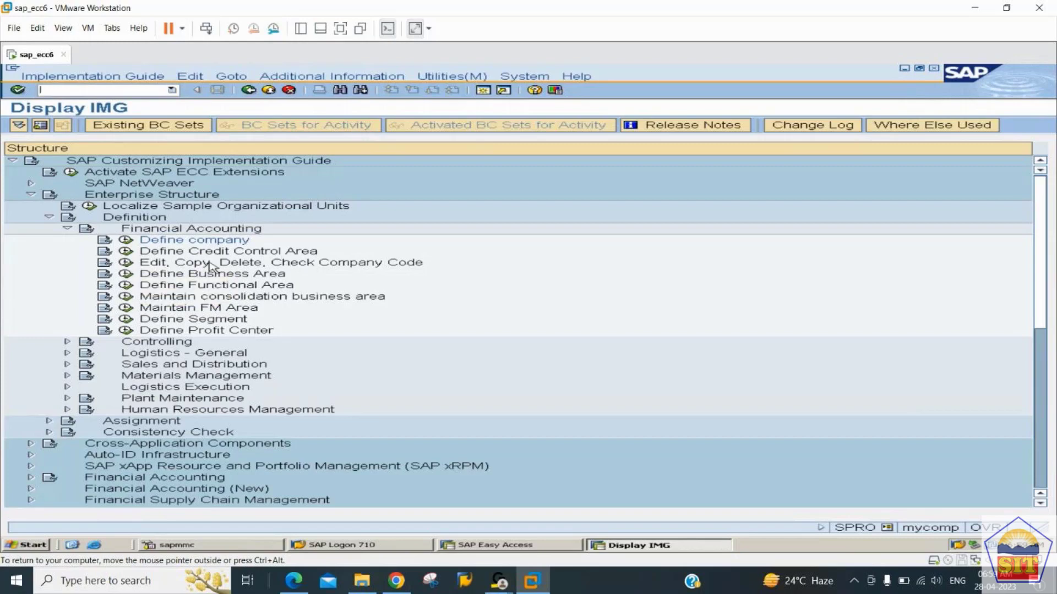
left_click(126, 263)
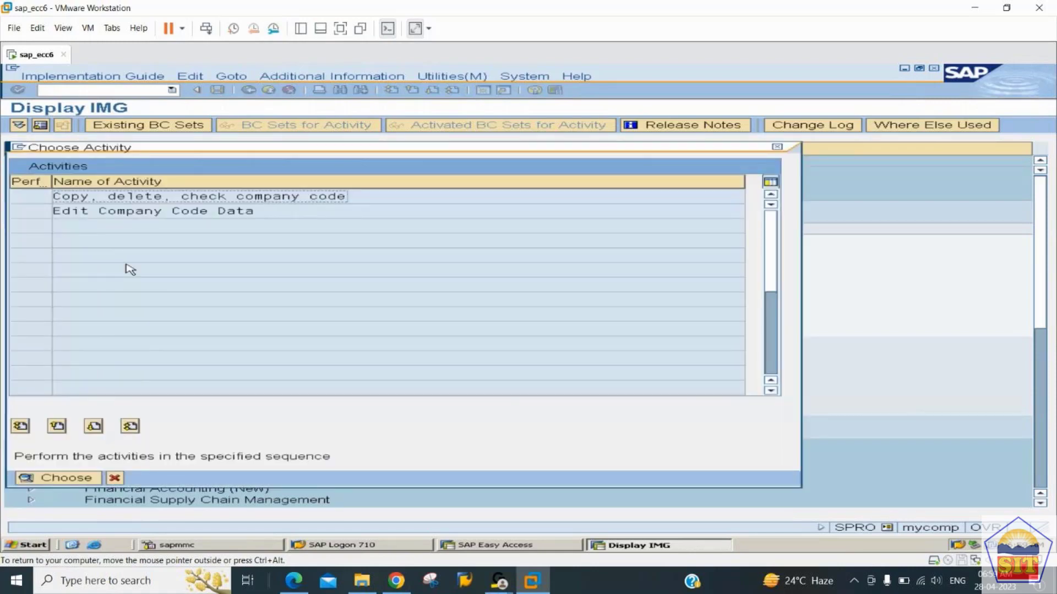
left_click(102, 211)
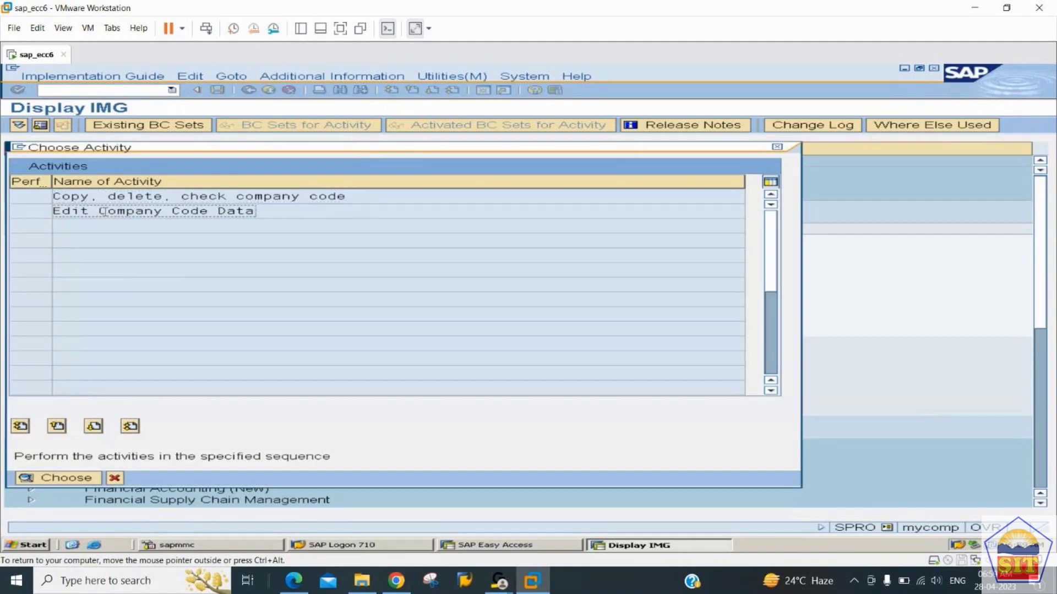
Open the Copy, delete, check company code activity and start copying a company code.
left_click(184, 197)
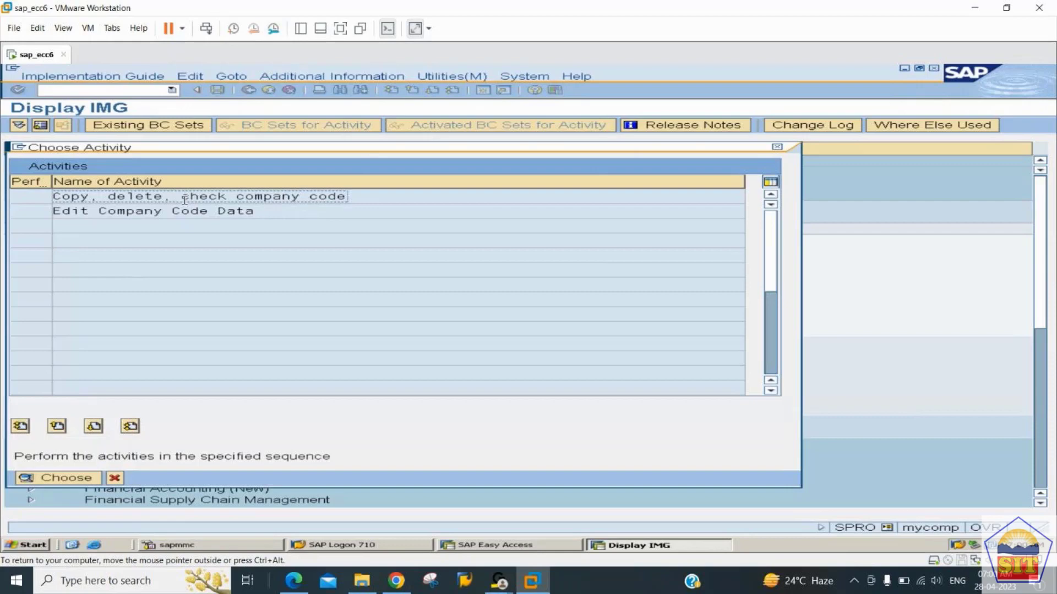
double_click(114, 197)
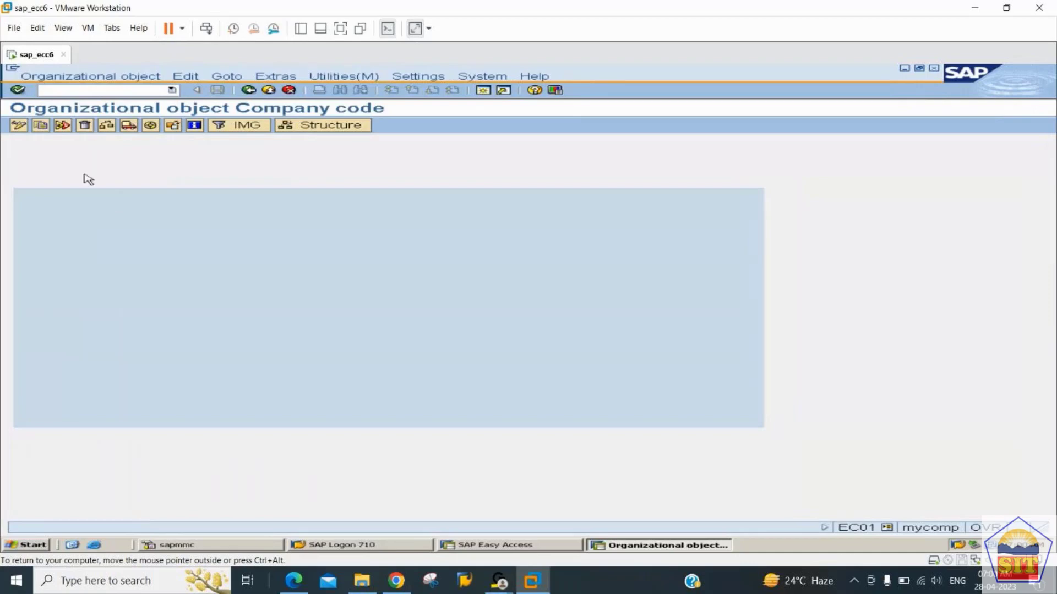
left_click(43, 126)
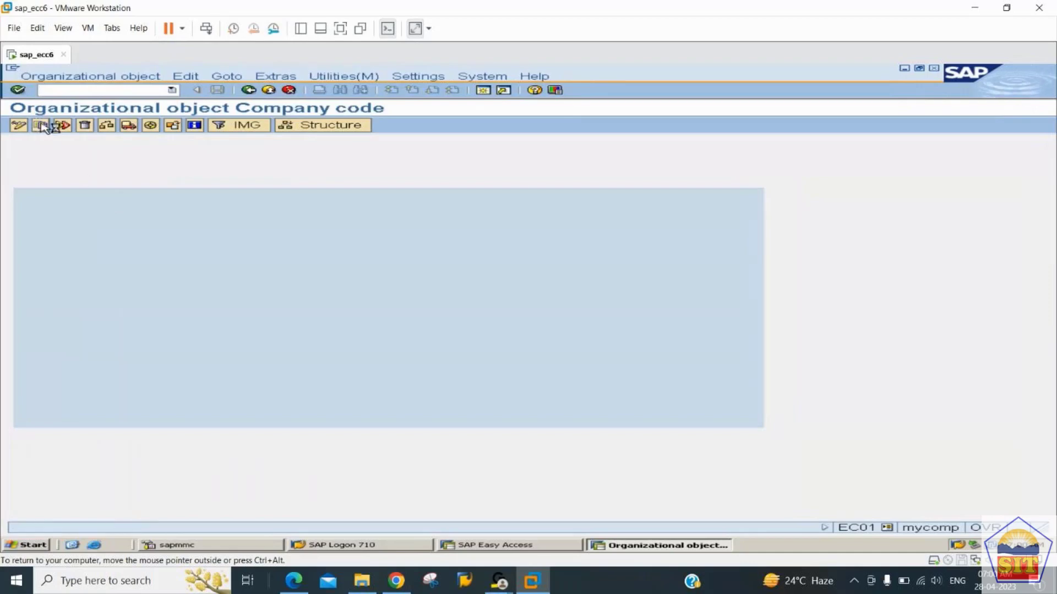
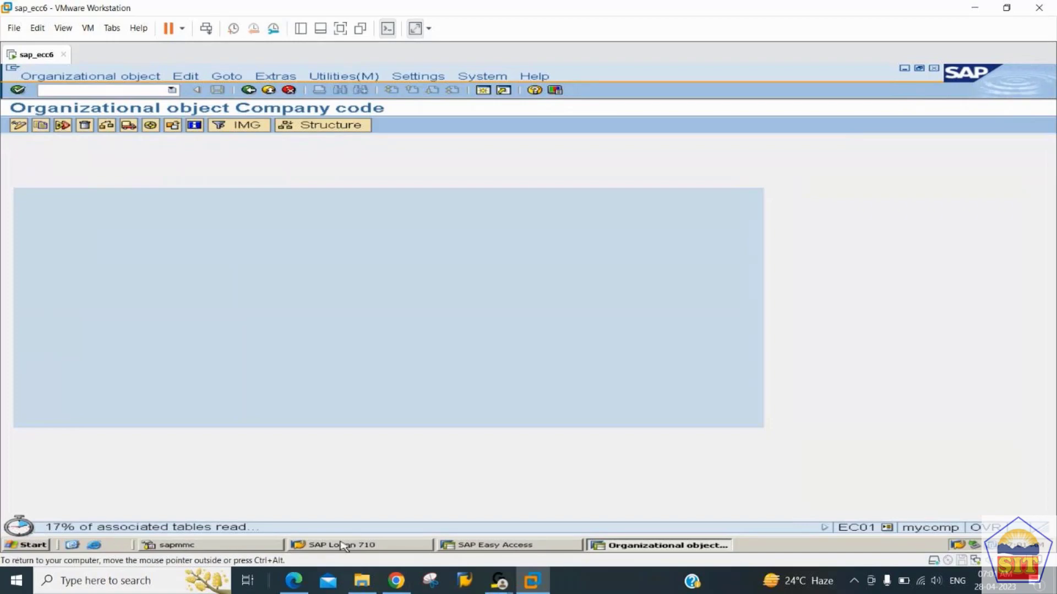
left_click(503, 546)
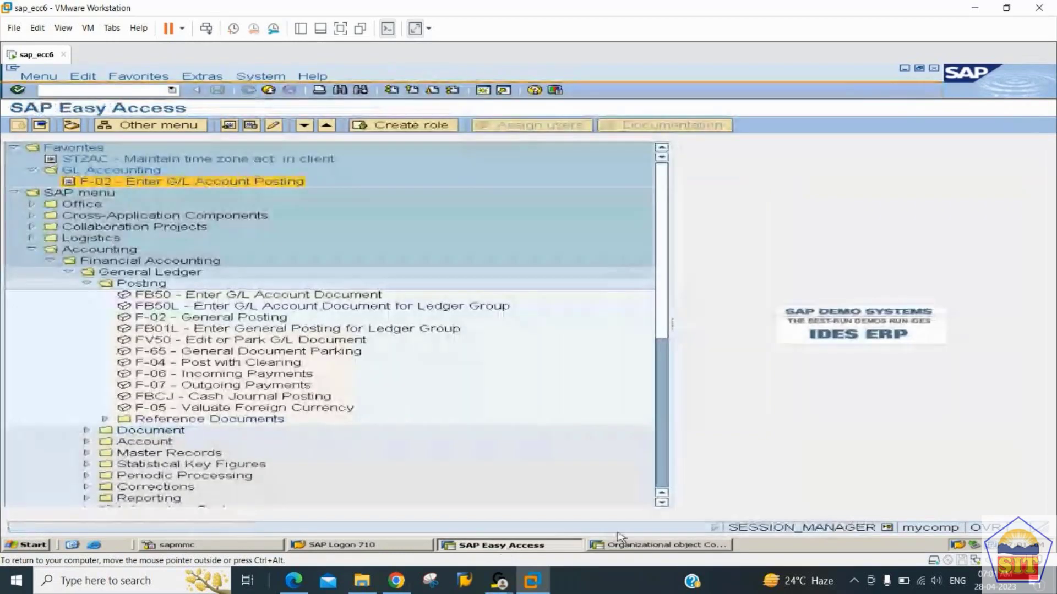
left_click(642, 546)
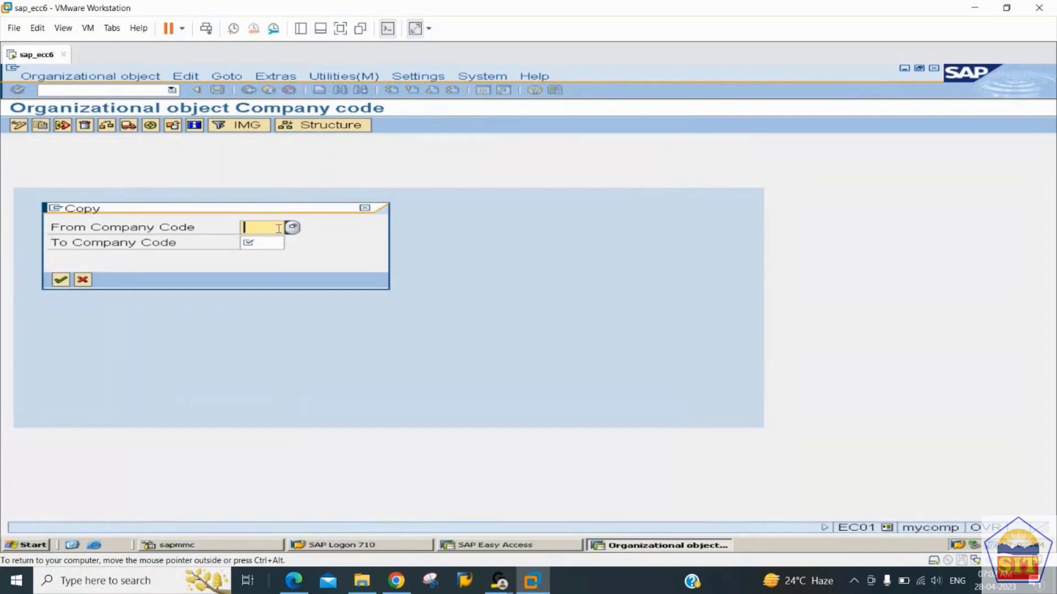
Browse the existing company codes available as the source for the copy, and close the list without choosing one.
left_click(294, 227)
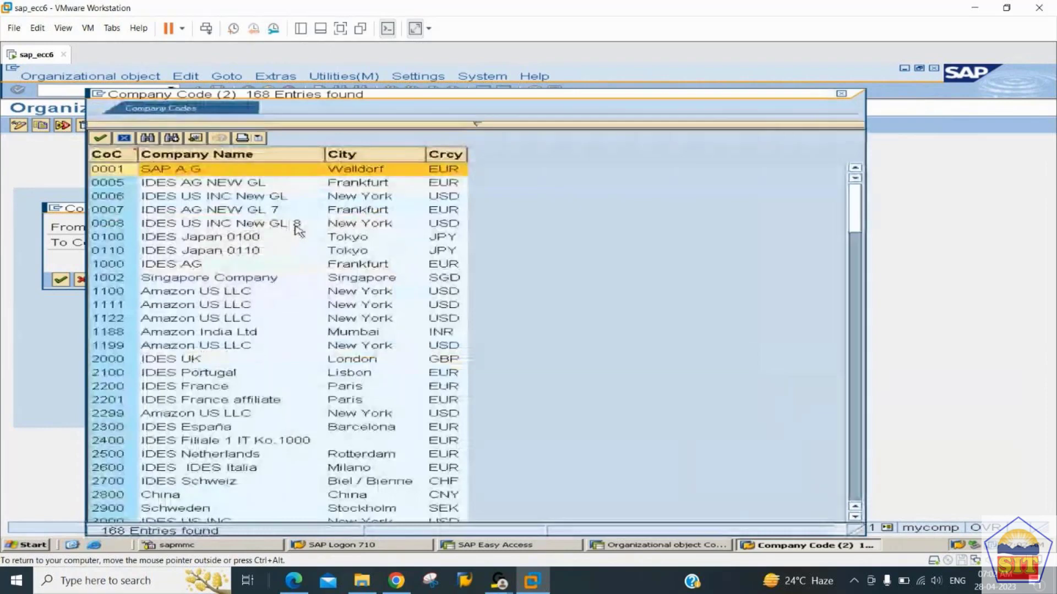
key("Down")
key("Down")
key("Down")
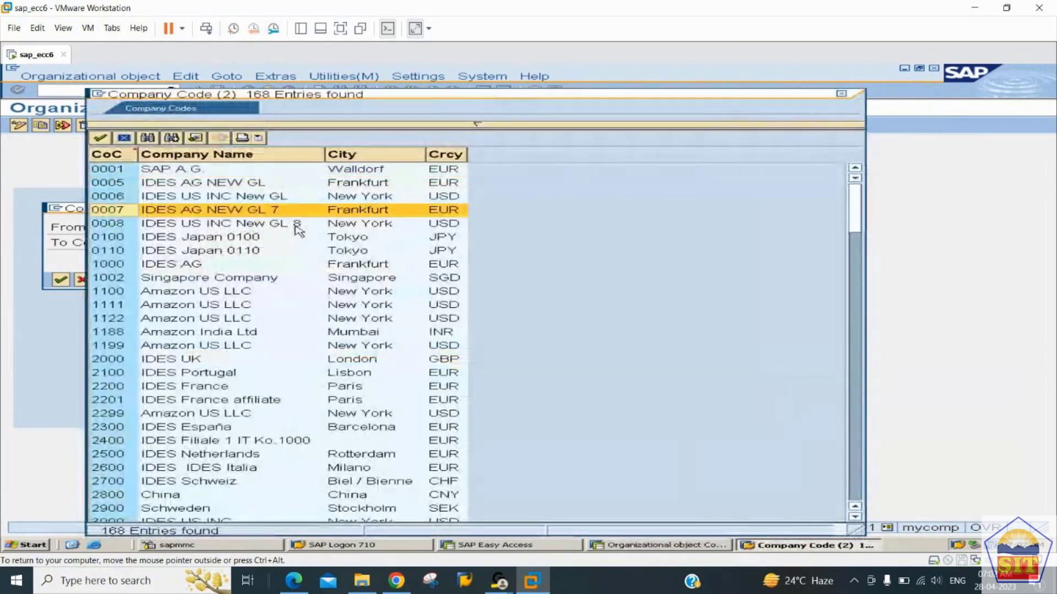
key("Down")
key("Down")
key("Down")
key("Down")
key("Down")
key("Down")
key("Down")
key("Down")
key("Down")
key("Down")
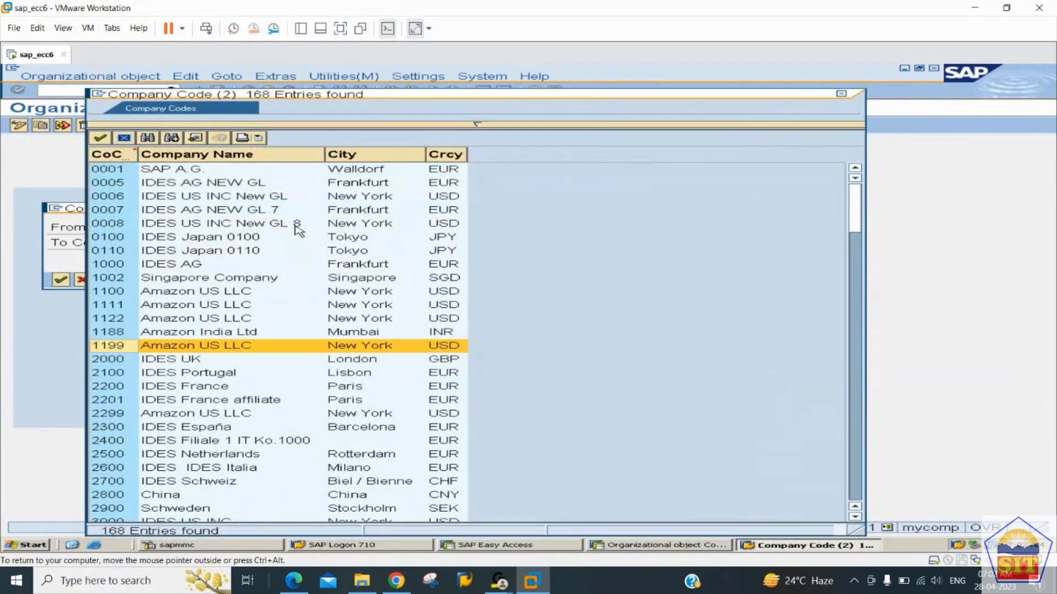
key("Up")
key("Up")
key("Up")
key("Up")
key("Up")
key("Up")
key("Up")
key("Up")
key("Up")
key("Up")
key("Up")
key("Up")
key("Up")
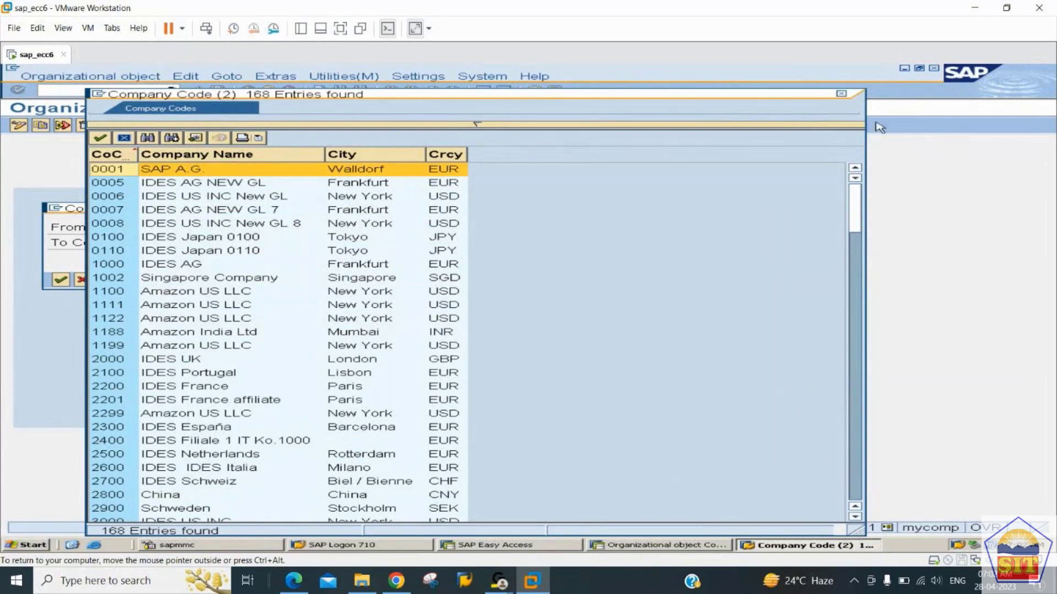
left_click(842, 97)
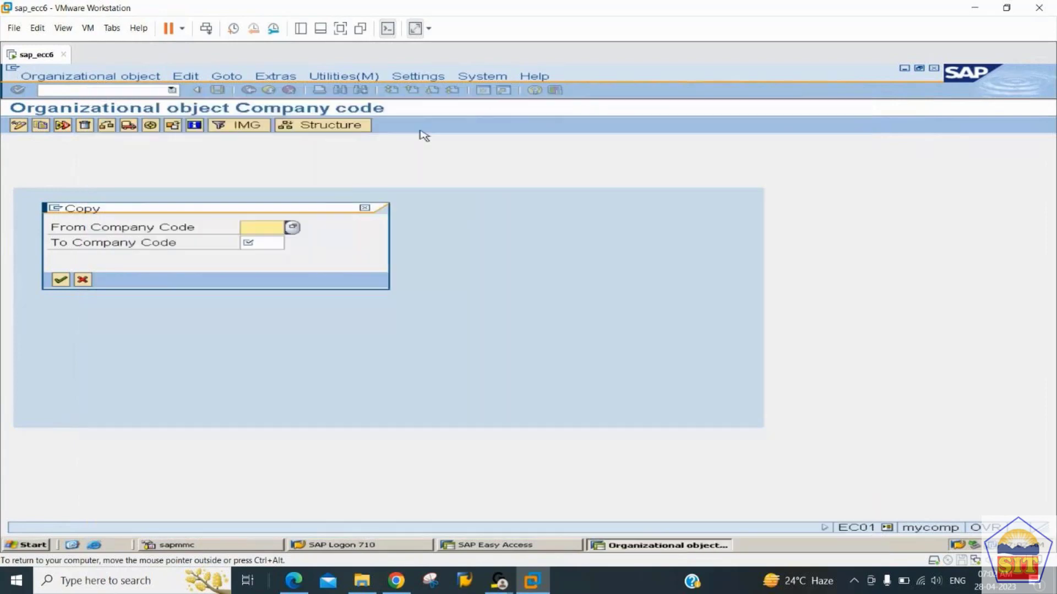
Cancel the company code copy and open the Edit Company Code Data activity with its overview of existing company codes.
left_click(82, 280)
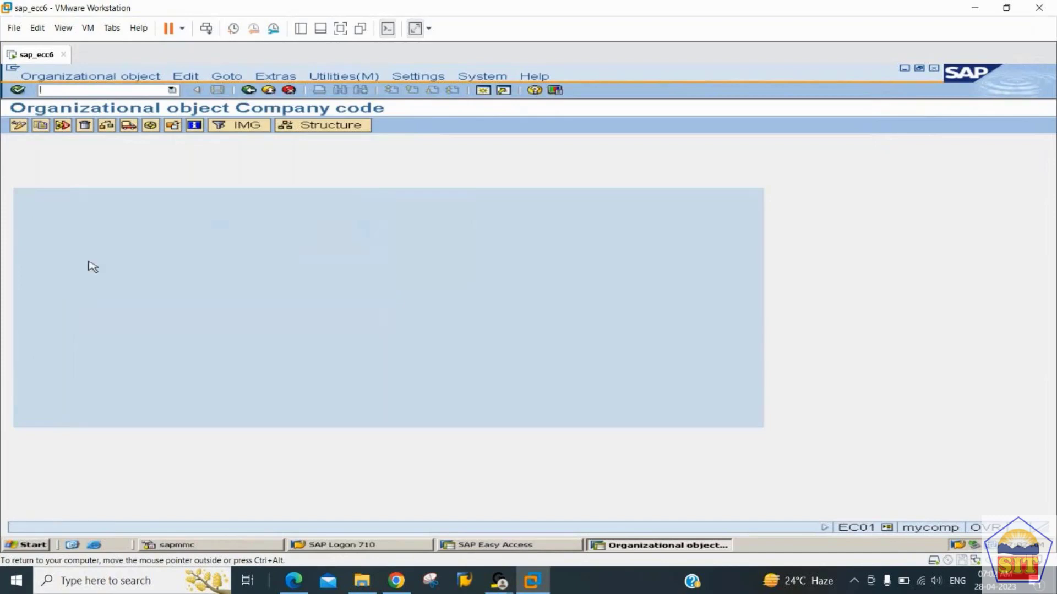
left_click(248, 91)
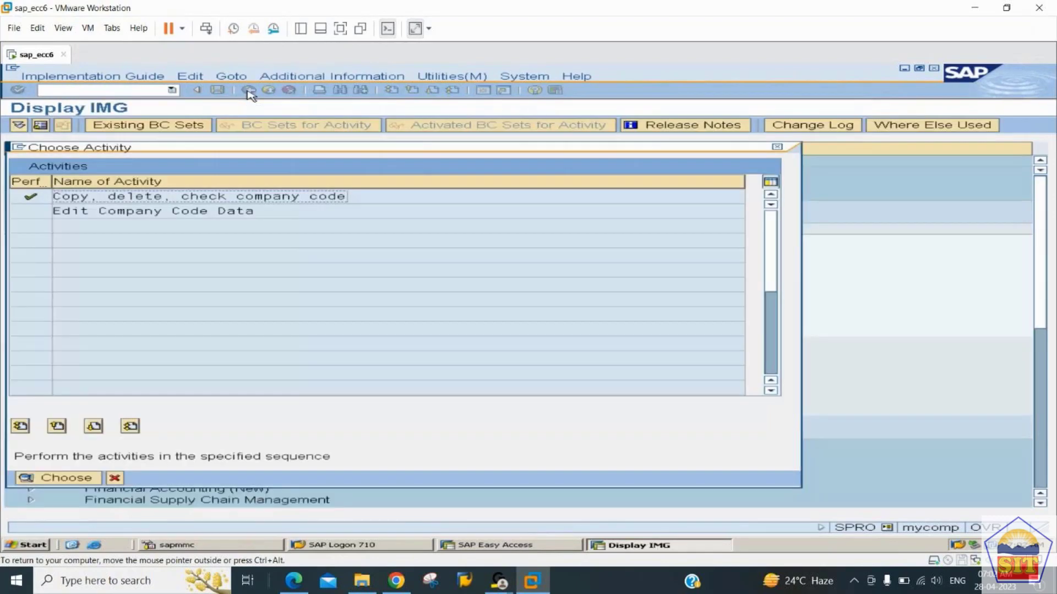
double_click(106, 214)
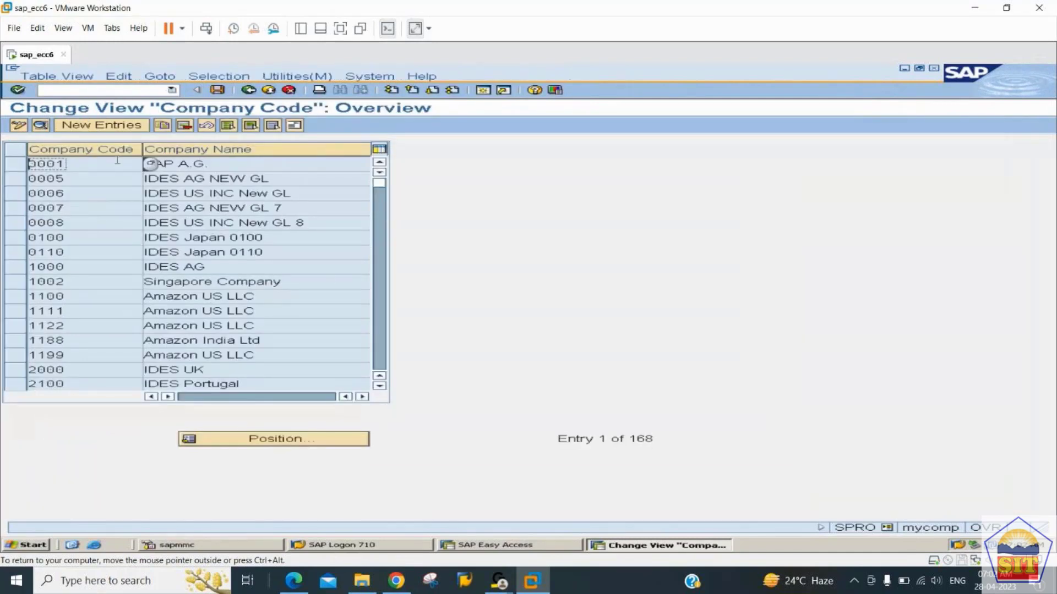
left_click(105, 195)
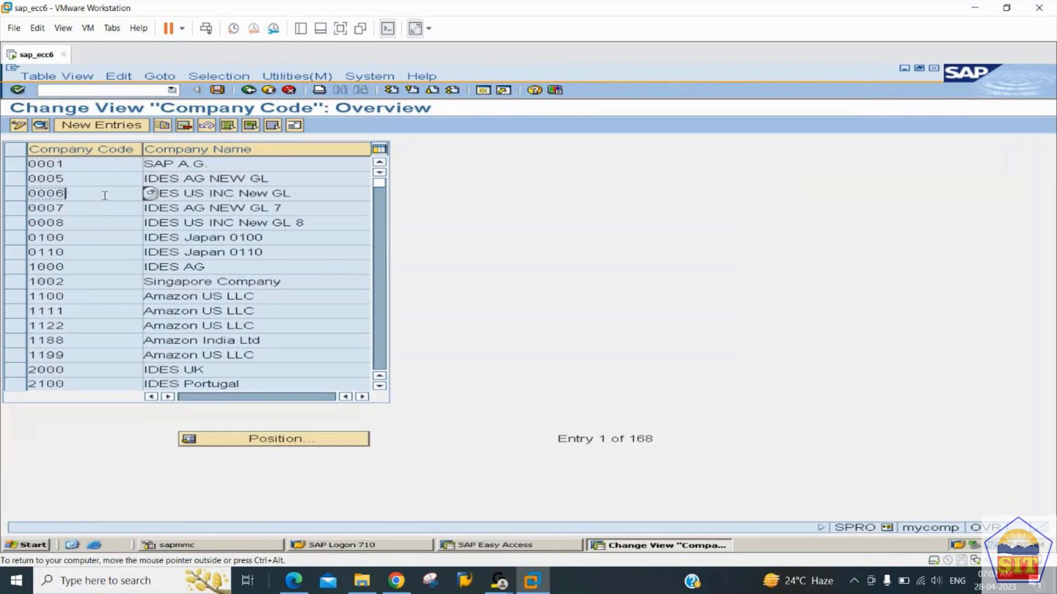
left_click(106, 226)
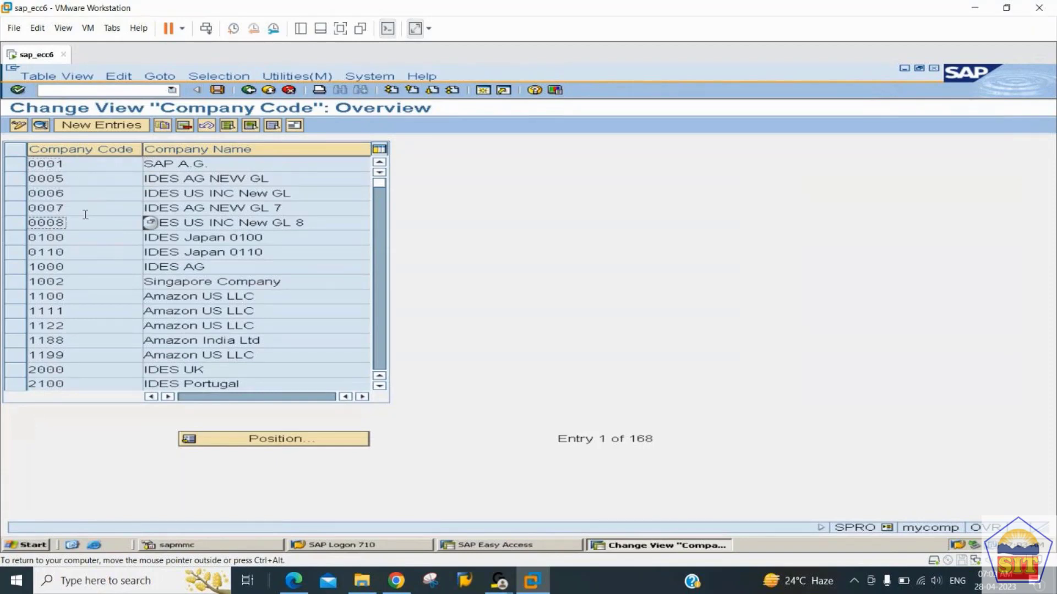
left_click(77, 194)
left_click(80, 233)
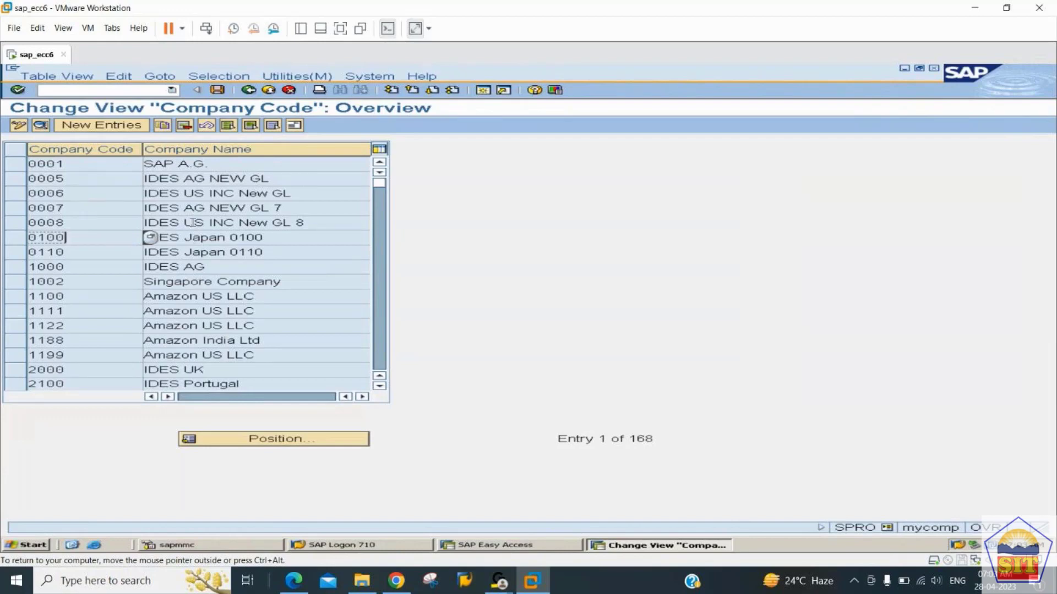
left_click(114, 164)
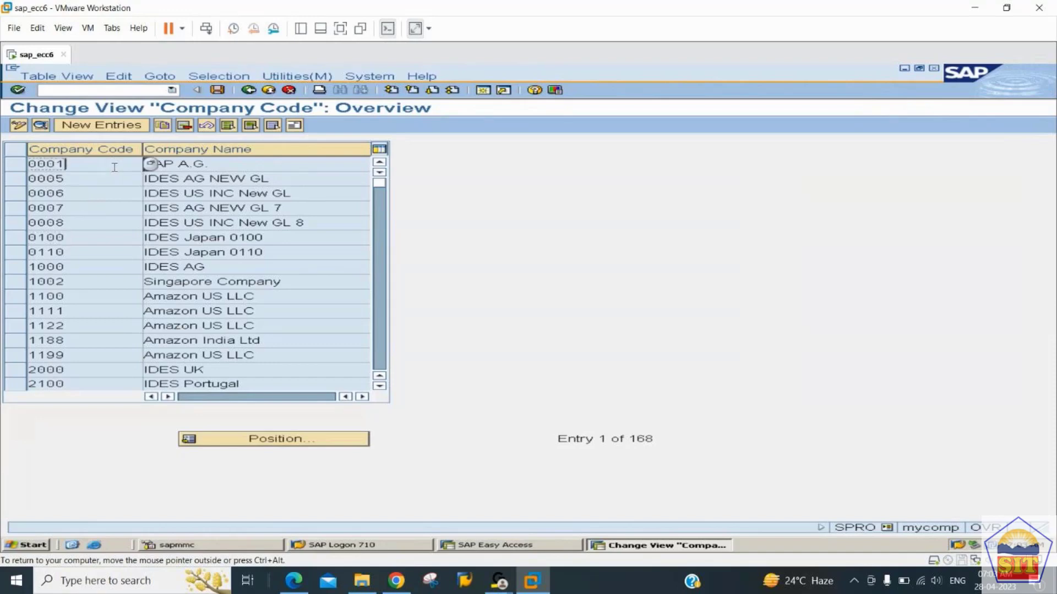
left_click(75, 128)
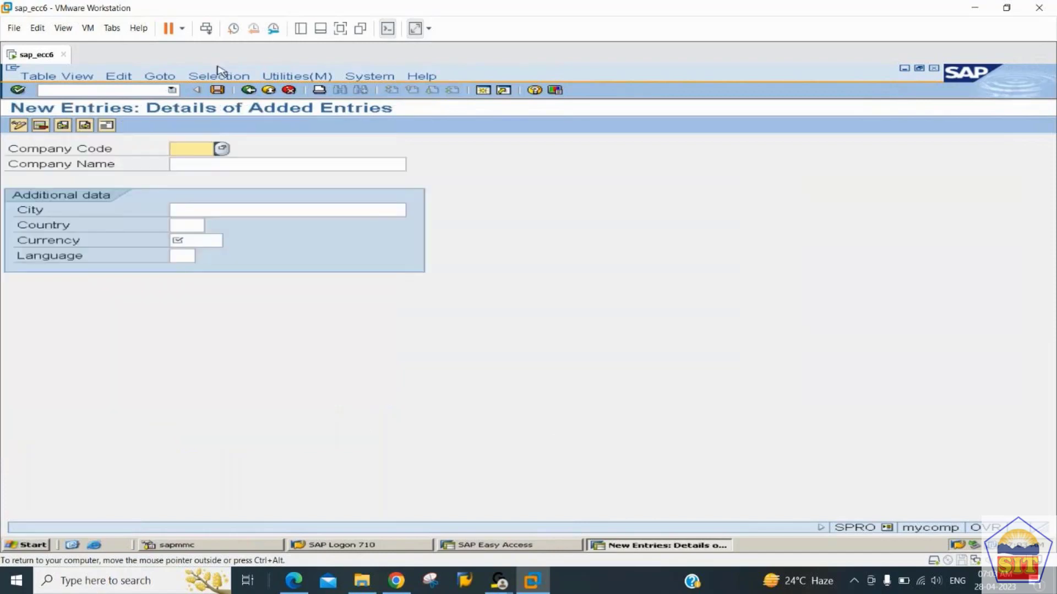
left_click(249, 90)
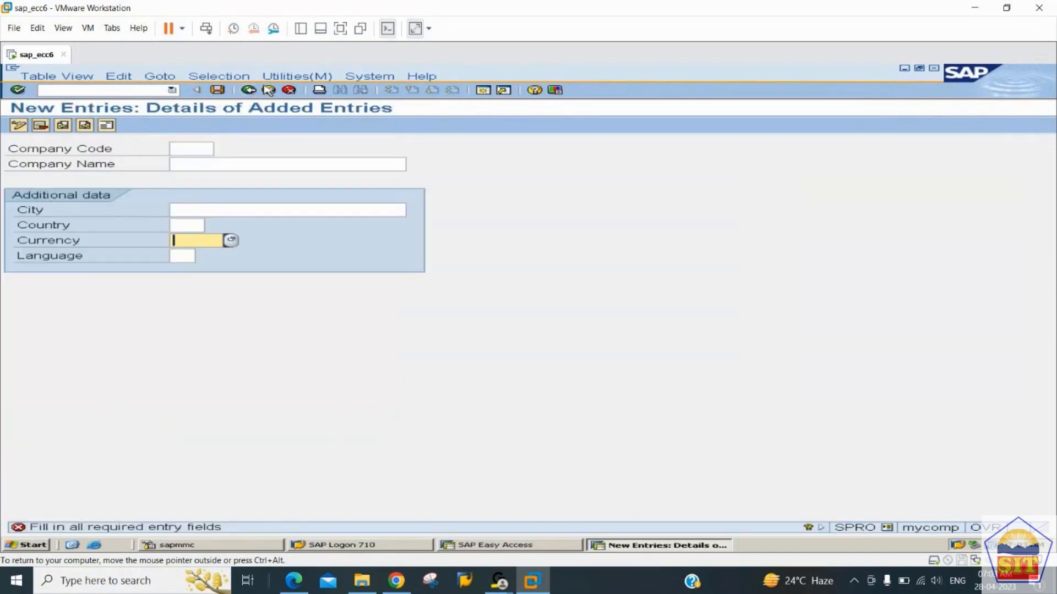
left_click(288, 90)
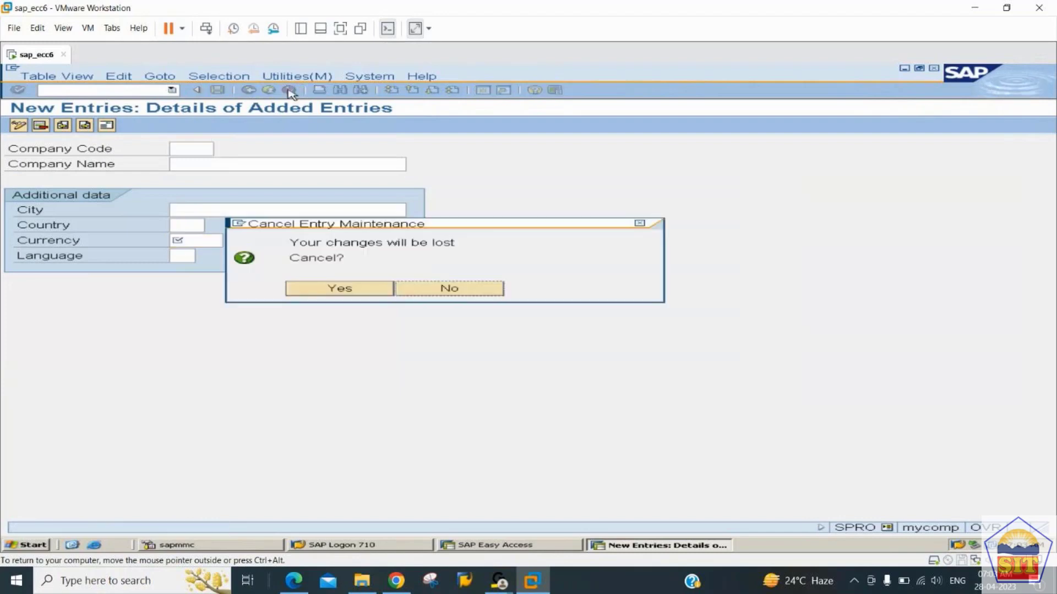
left_click(336, 290)
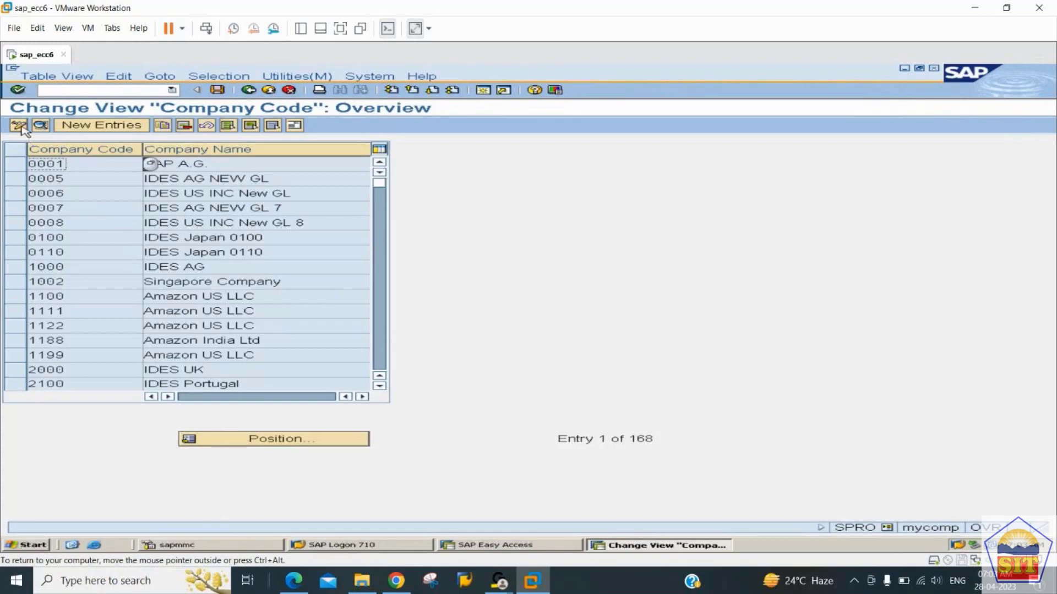
Examine the details of company code 0001 and return to the company code overview with no rows selected.
double_click(85, 164)
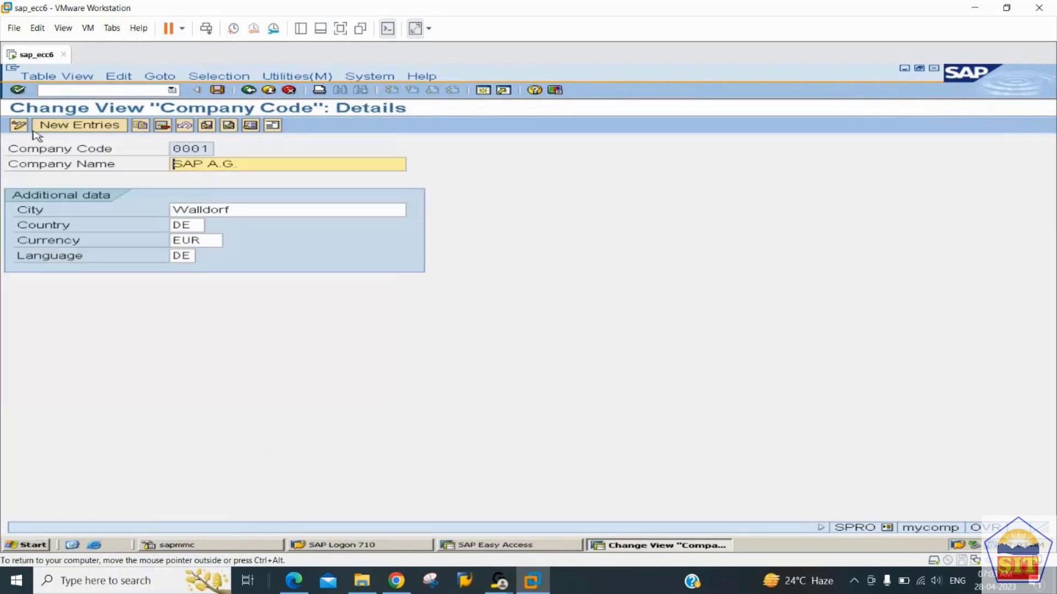
left_click(18, 126)
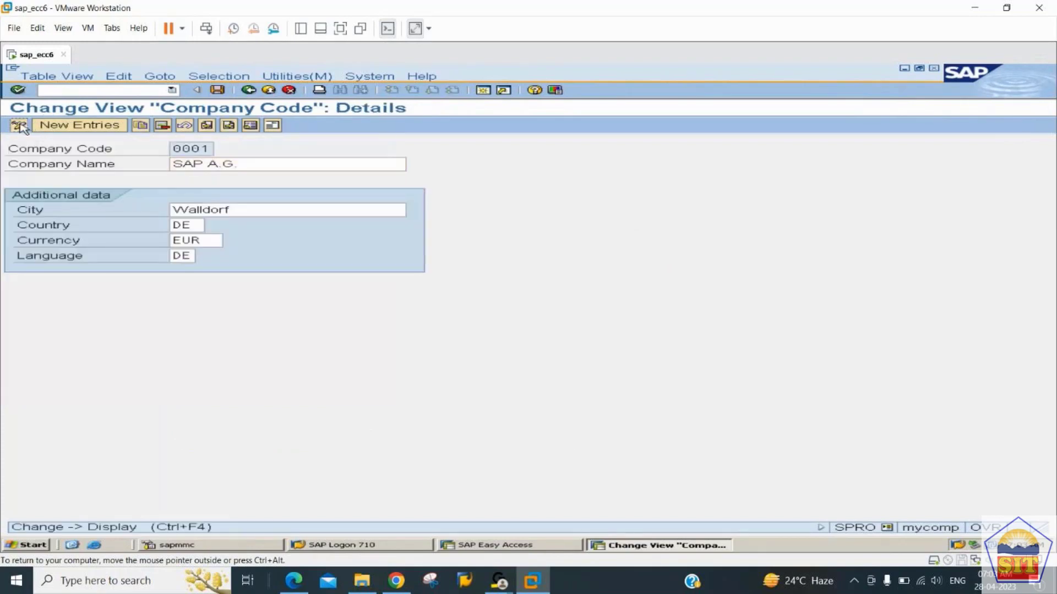
left_click(18, 125)
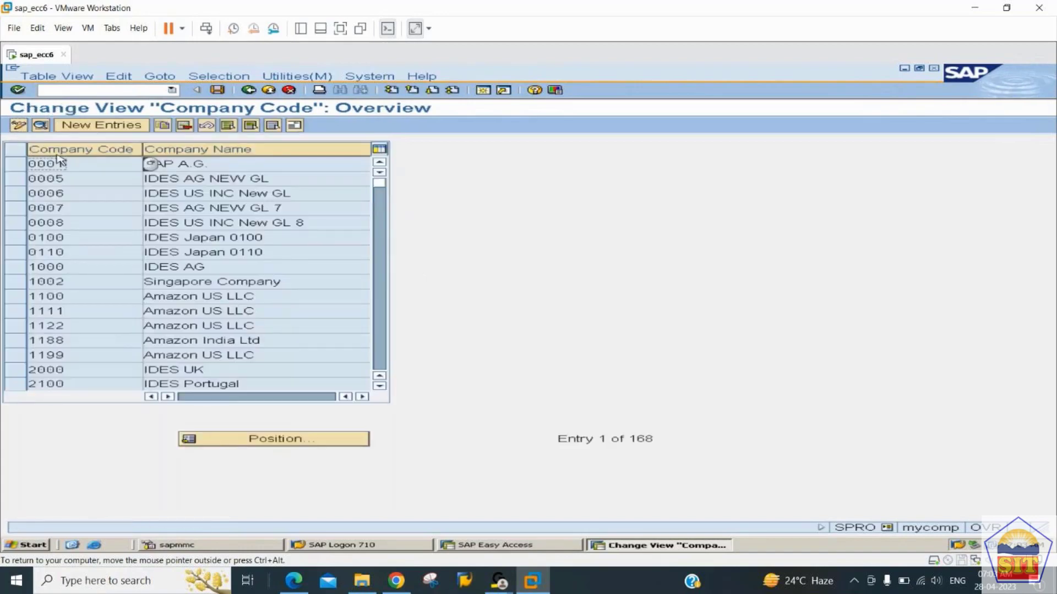
left_click(40, 126)
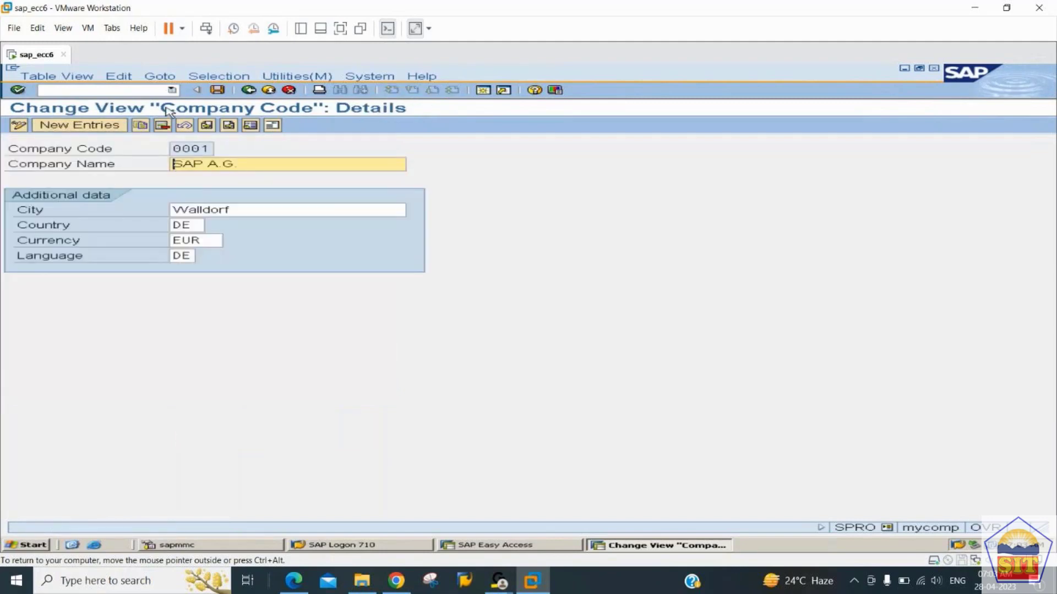
left_click(249, 92)
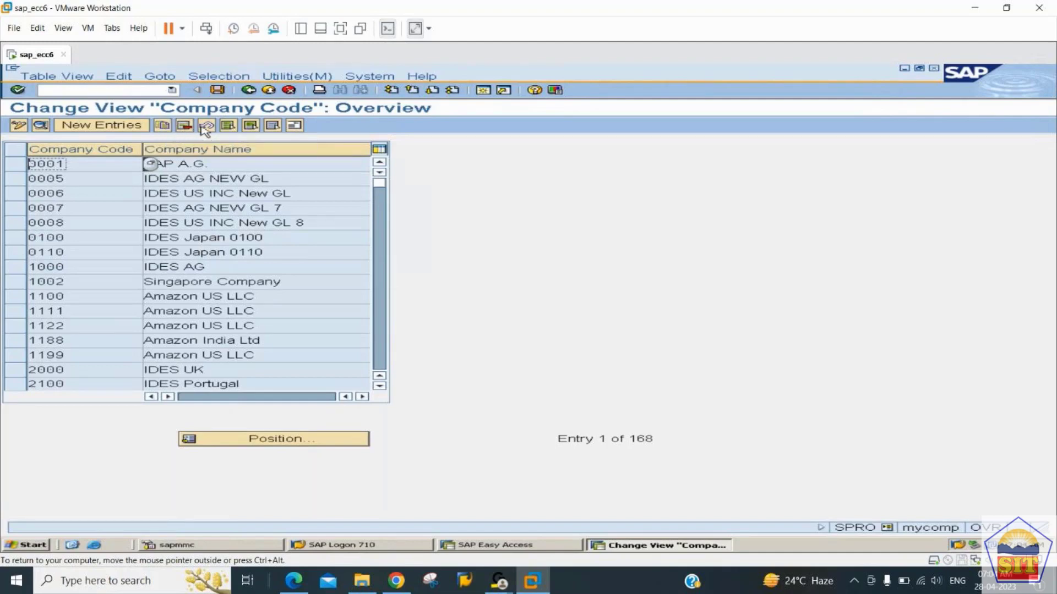
left_click(234, 125)
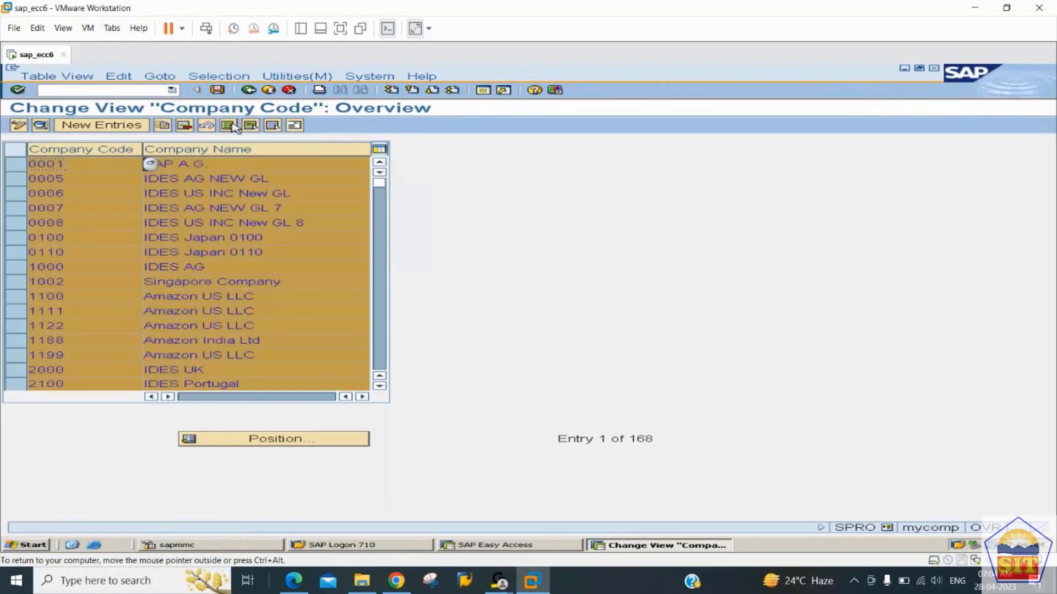
left_click(272, 126)
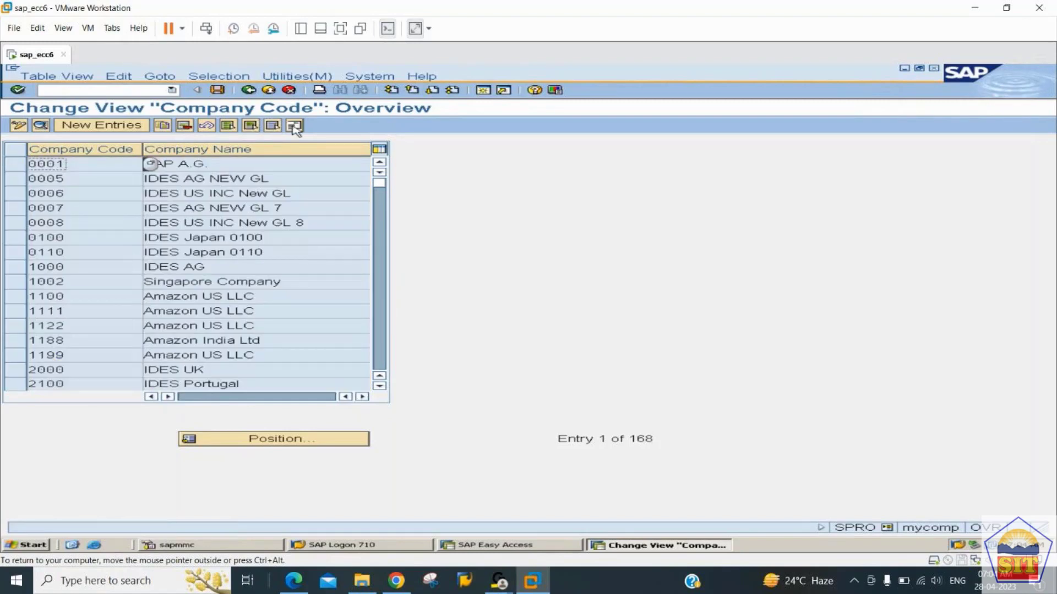
Start a new company code entry with code 2233 and company name Amazon US LLC.
left_click(102, 126)
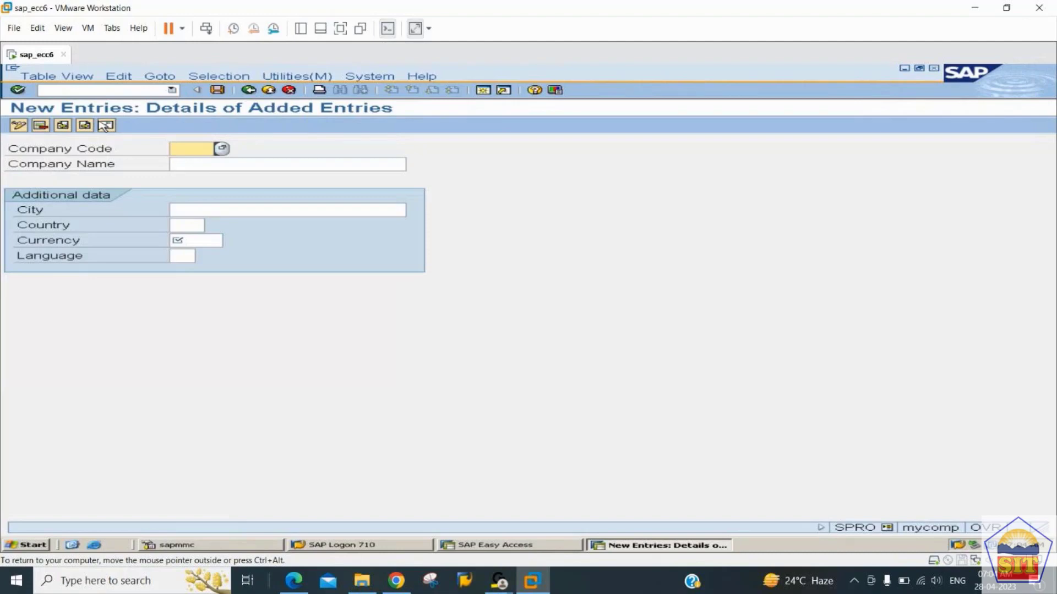
type("2233")
key("Tab")
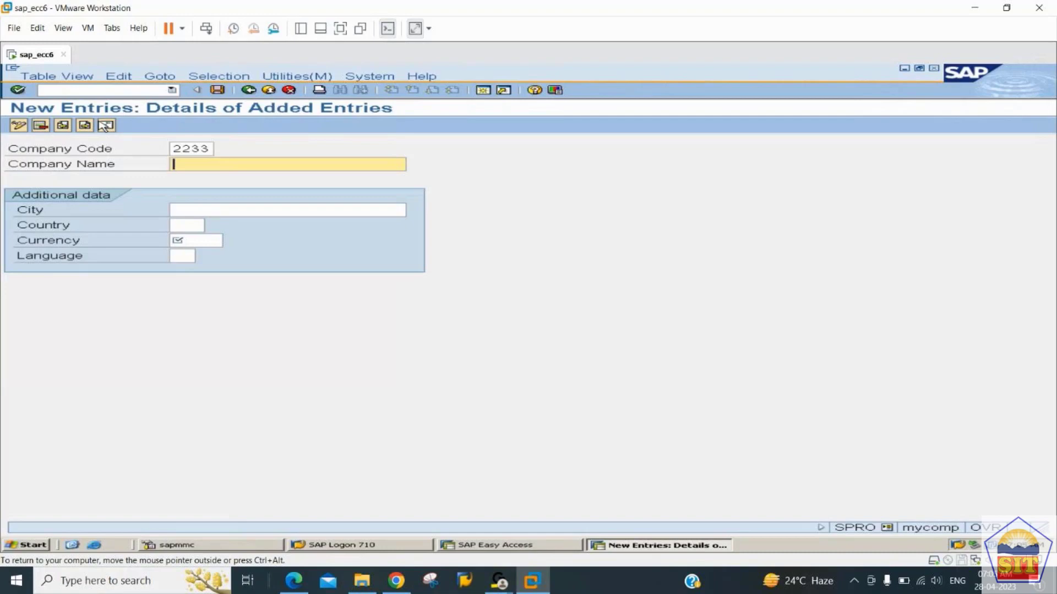
type("Amazon")
type("US LLC")
key("Tab")
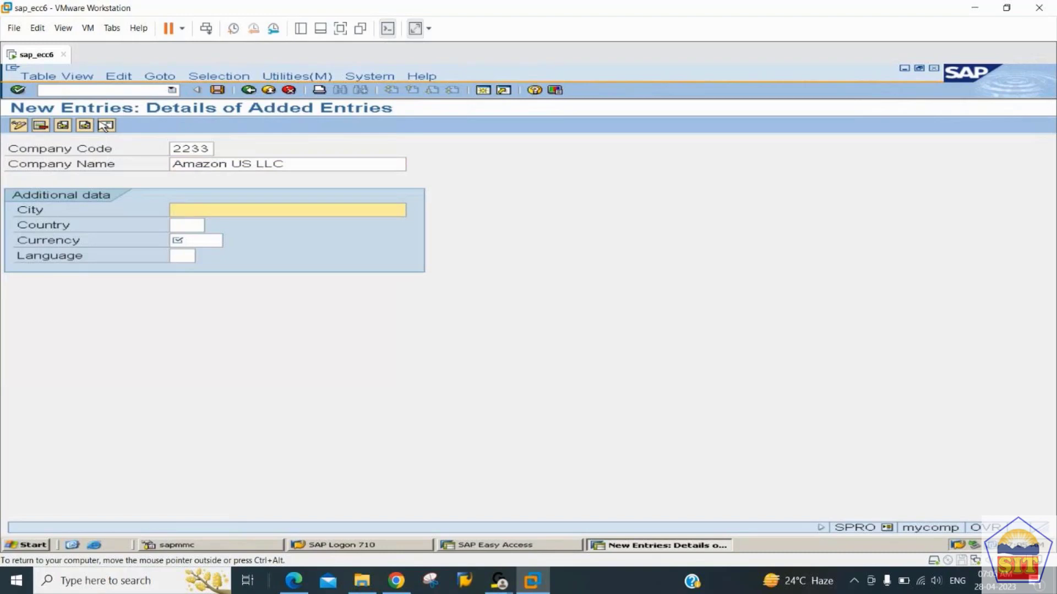
Fill in the additional data with city New York, country US, currency USD and language EN.
type("New York")
key("Tab")
type("US")
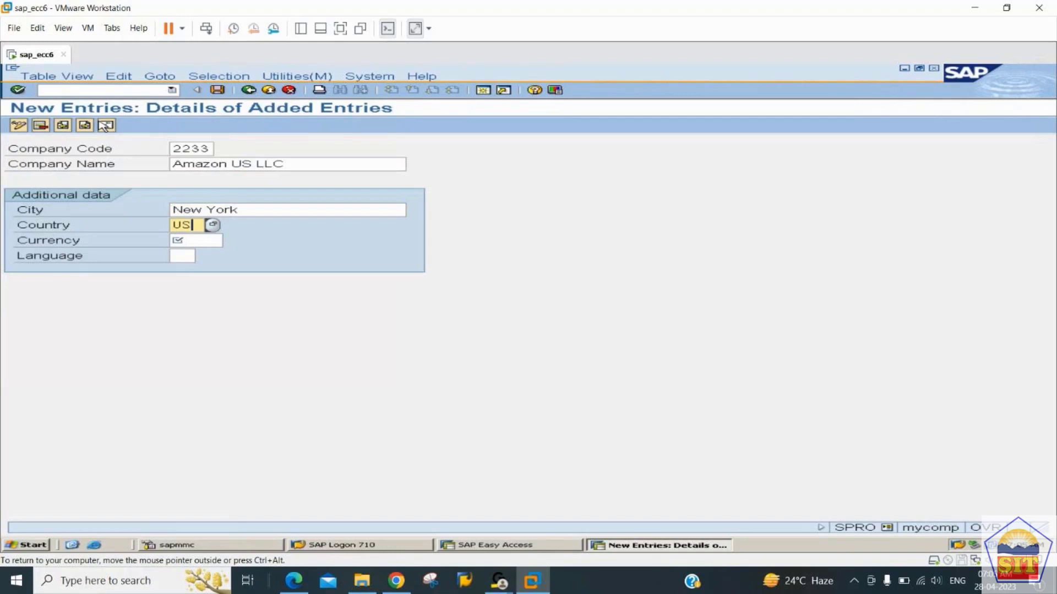
key("Tab")
type("USD")
key("Tab")
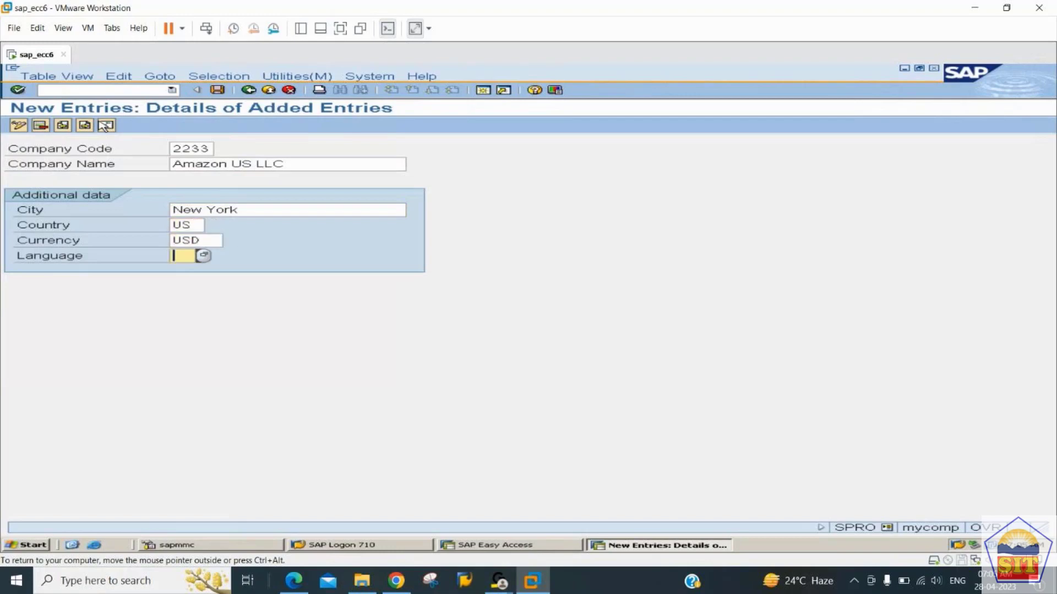
type("EN")
left_click(193, 227)
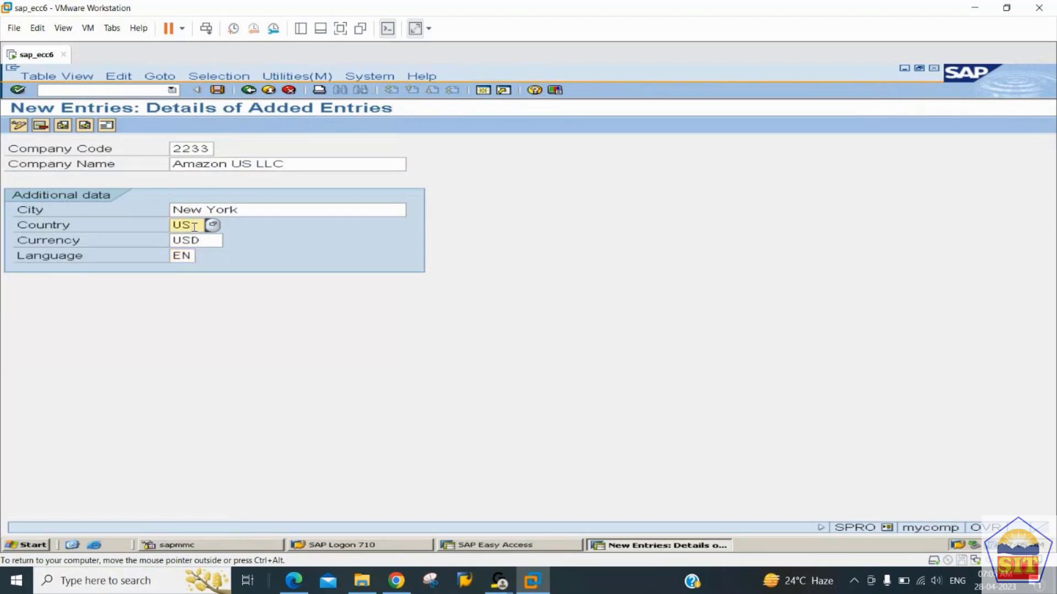
left_click(204, 242)
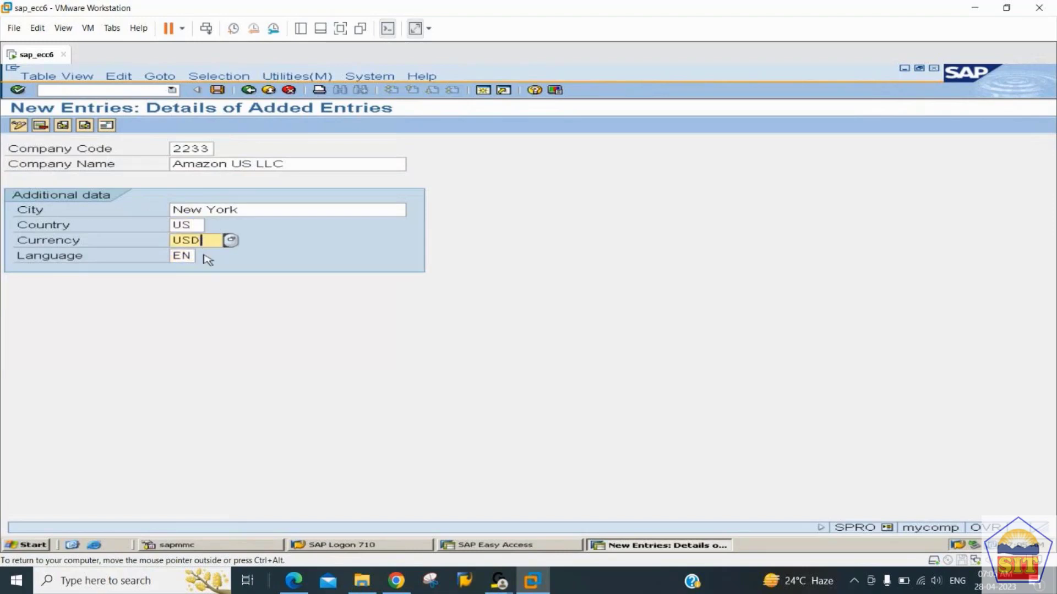
left_click(187, 257)
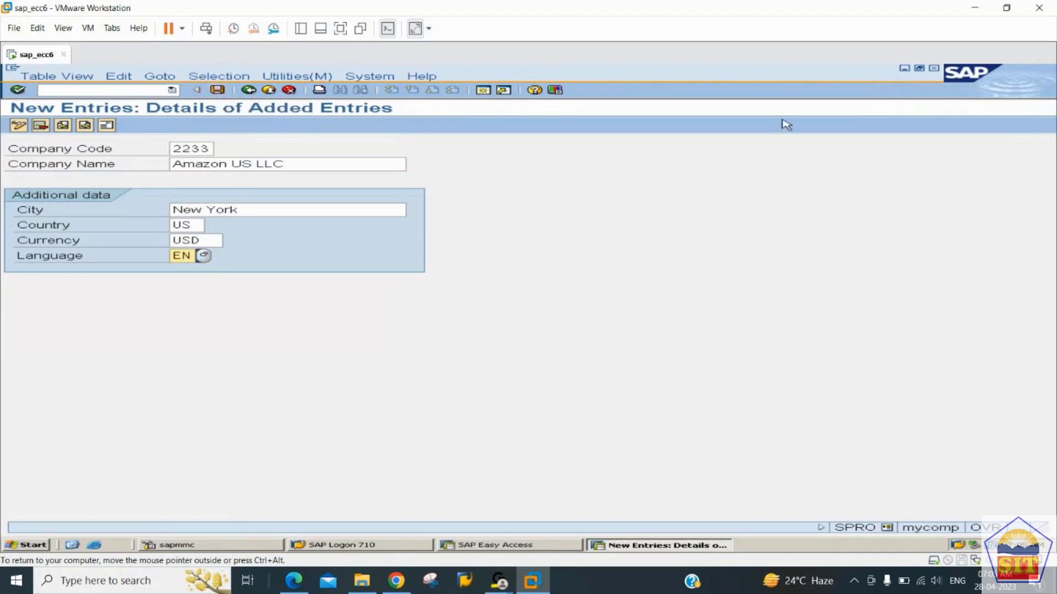
Switch to the Basic Settings PDF notes in Edge and review the path and fields of Step 1.2, Define company code.
key("F10")
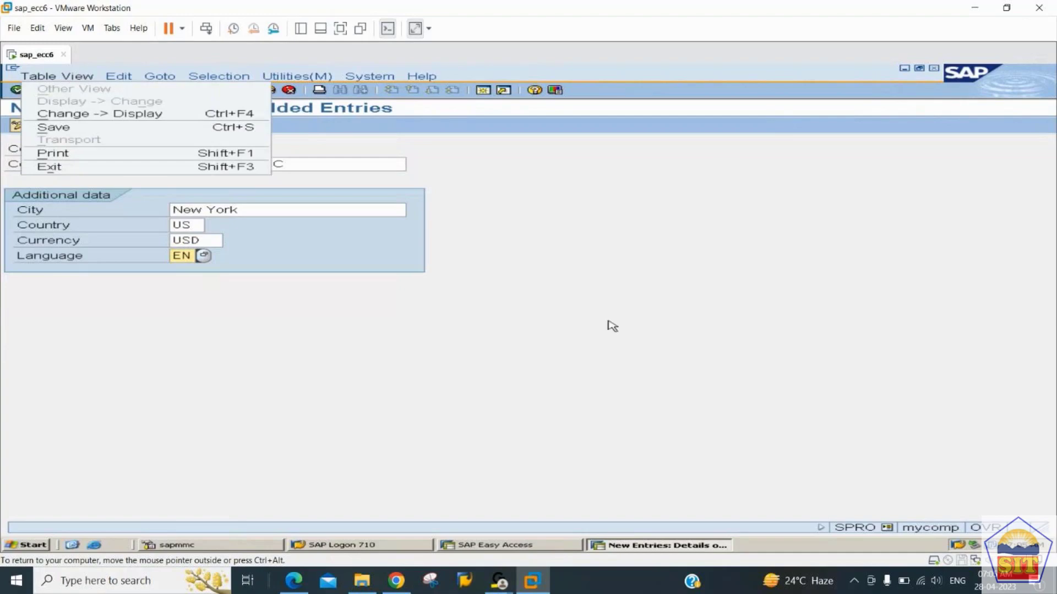
left_click(292, 582)
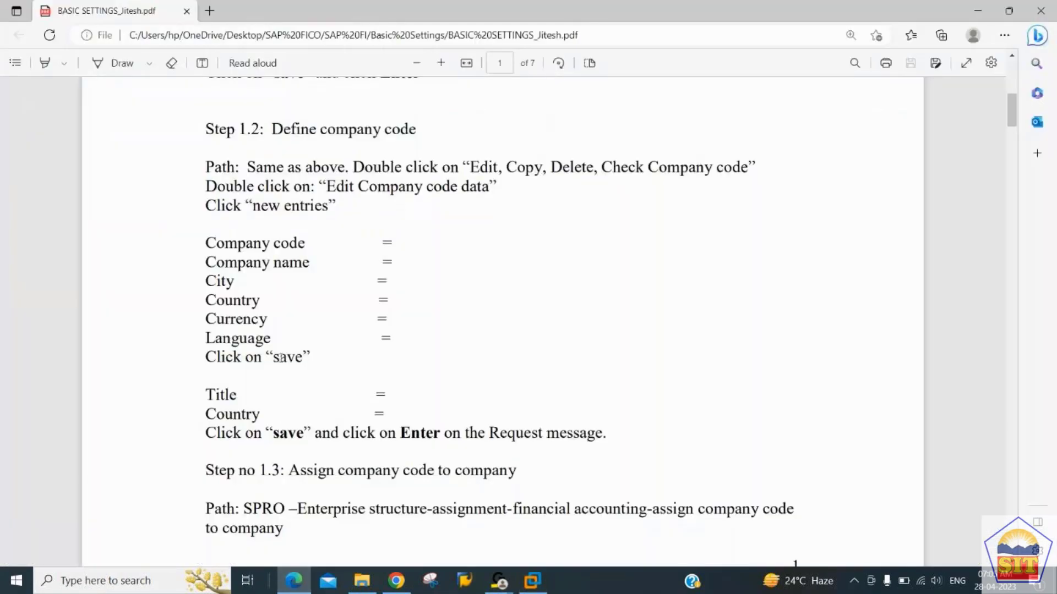
left_click_drag(264, 166, 738, 164)
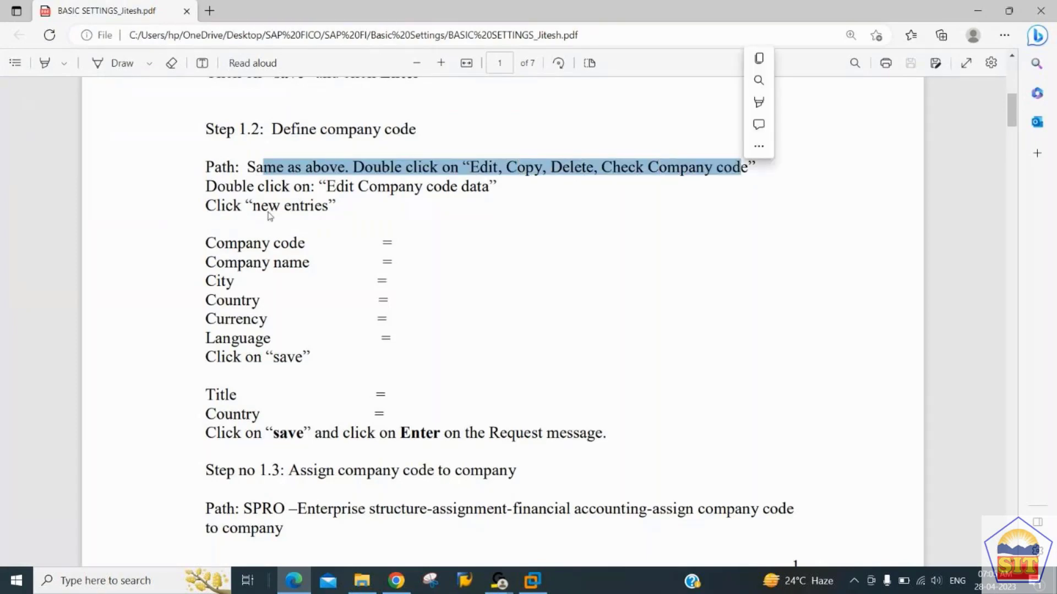
left_click_drag(228, 187, 474, 190)
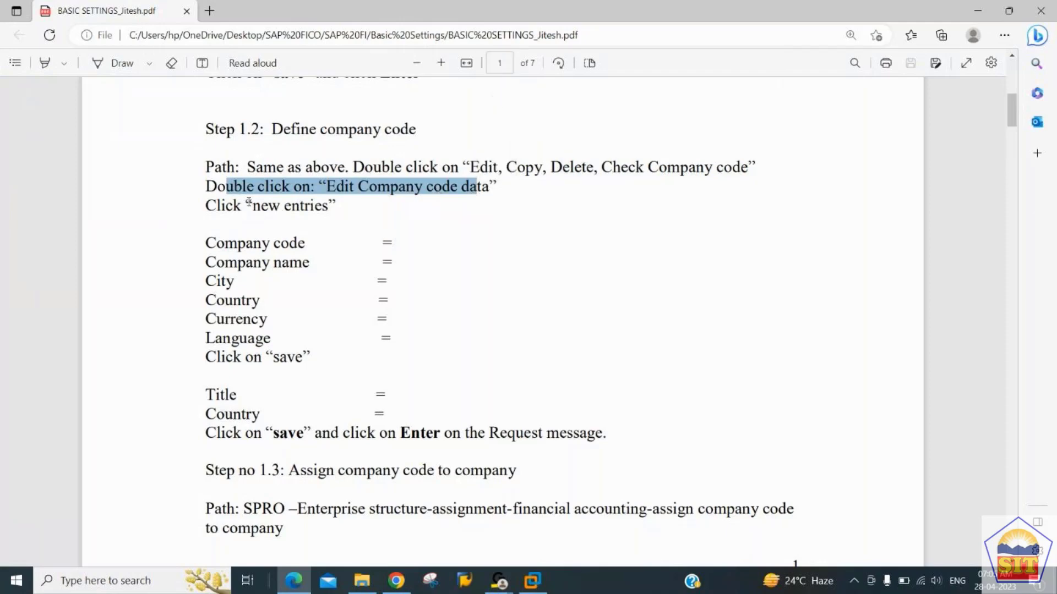
left_click_drag(242, 204, 327, 236)
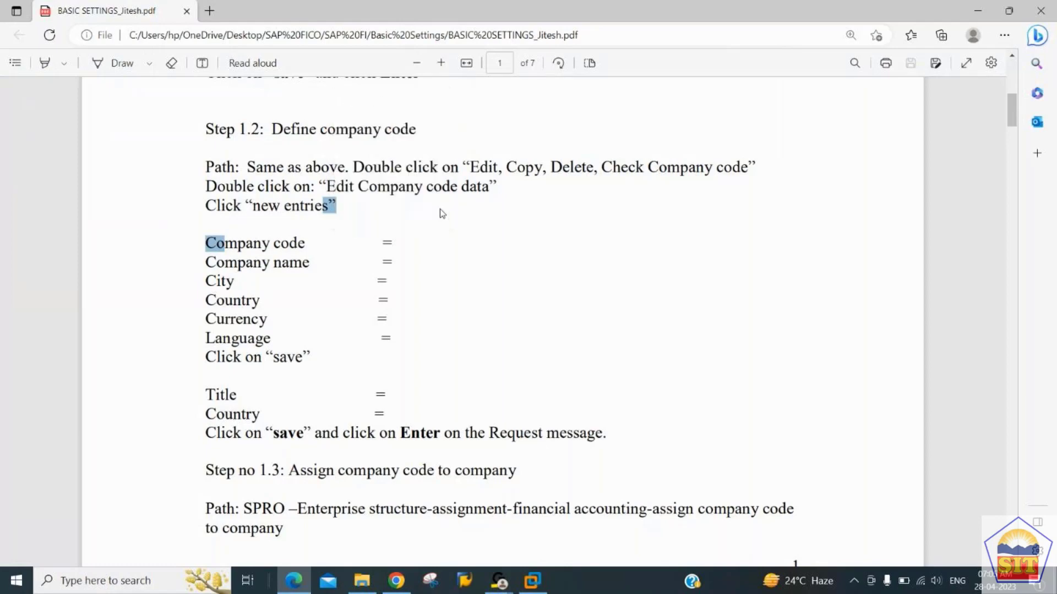
key("shift+F10")
left_click(490, 208)
left_click(473, 210)
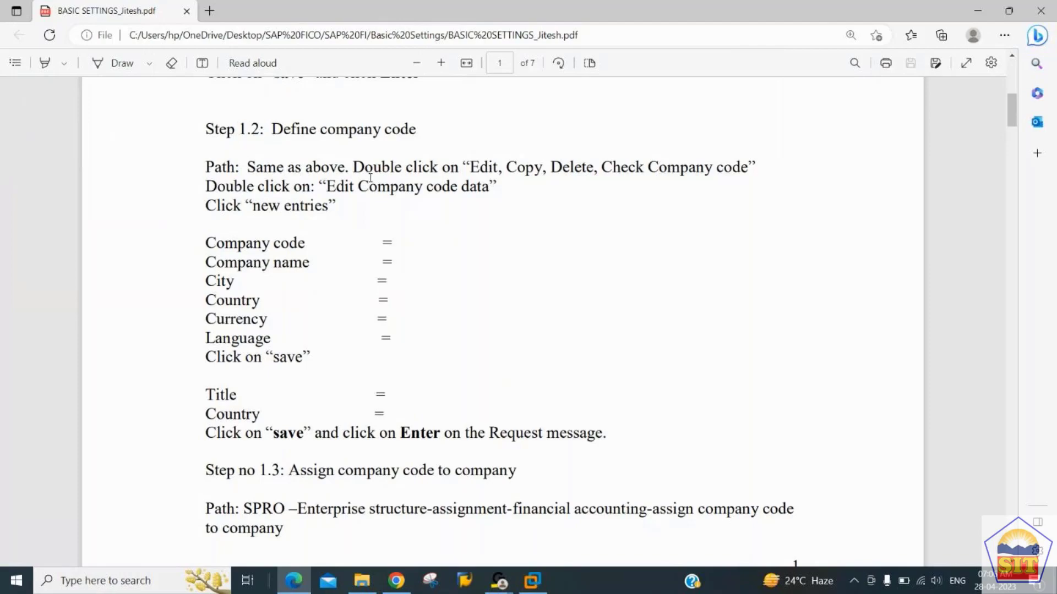
scroll(369, 177, "up", 2)
scroll(371, 177, "down", 3)
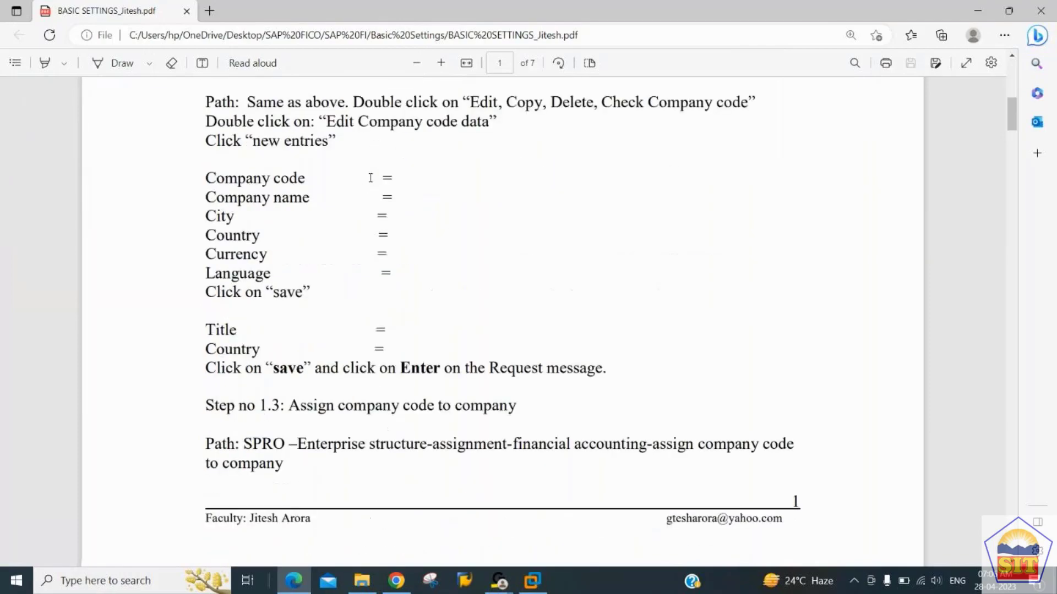
scroll(371, 177, "up", 3)
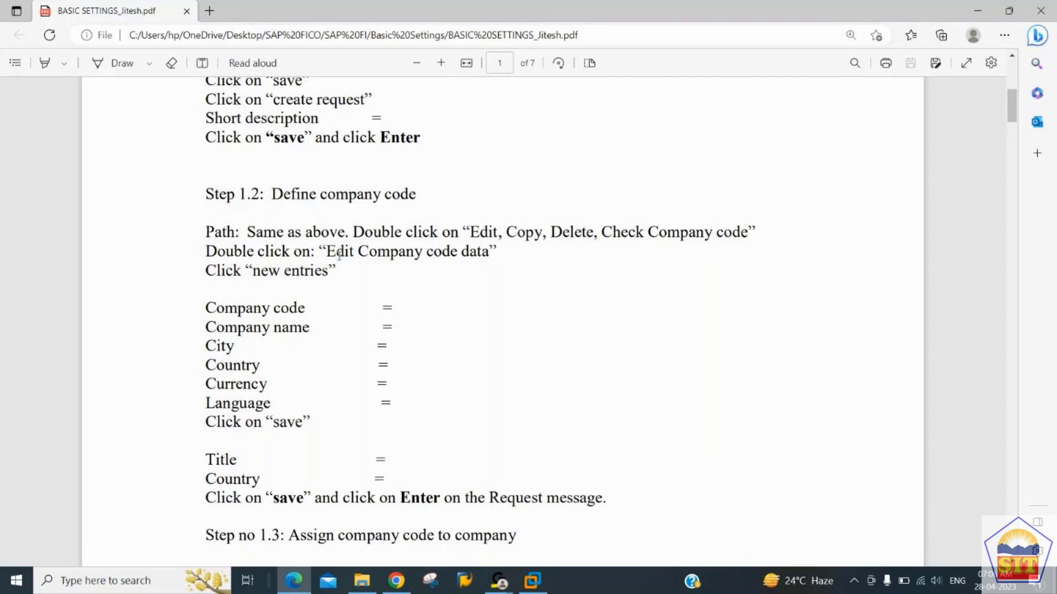
scroll(340, 251, "up", 3)
scroll(339, 256, "down", 4)
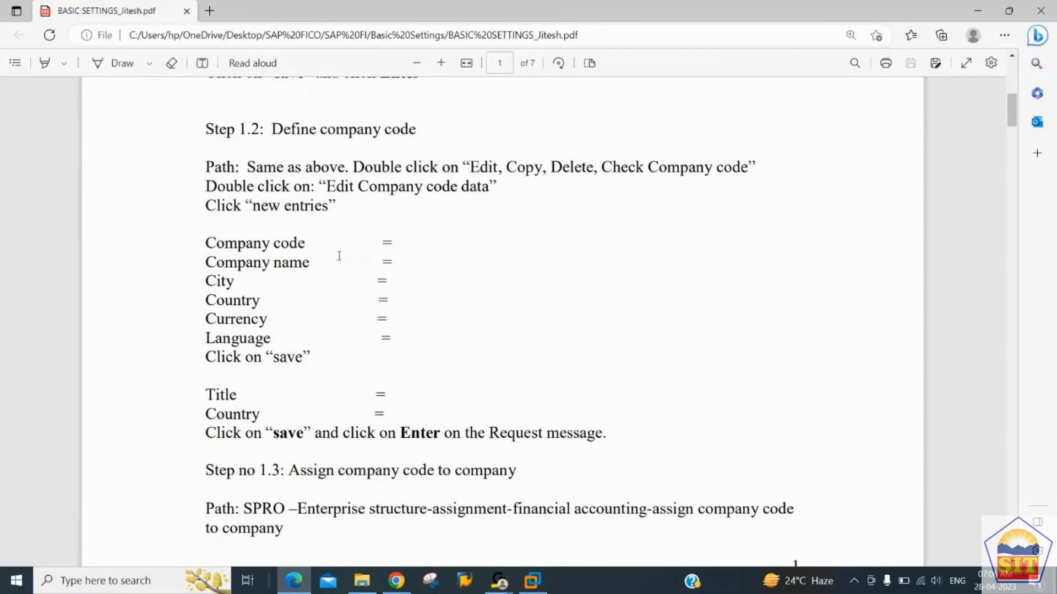
Switch back to the SAP virtual machine, close the open menu and return to the new entry for company code 2233.
key("alt+Tab")
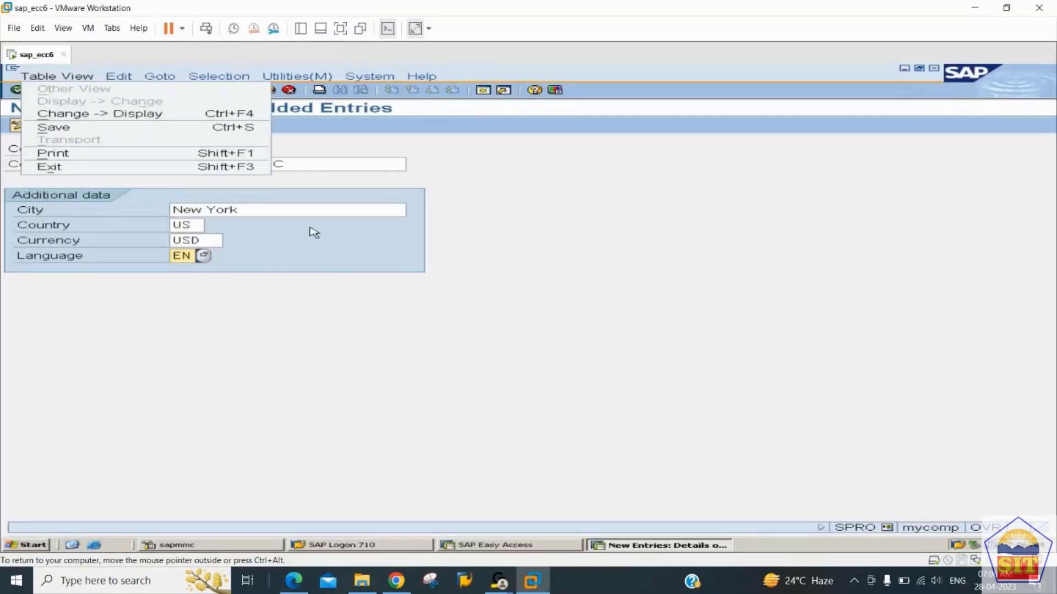
left_click(432, 201)
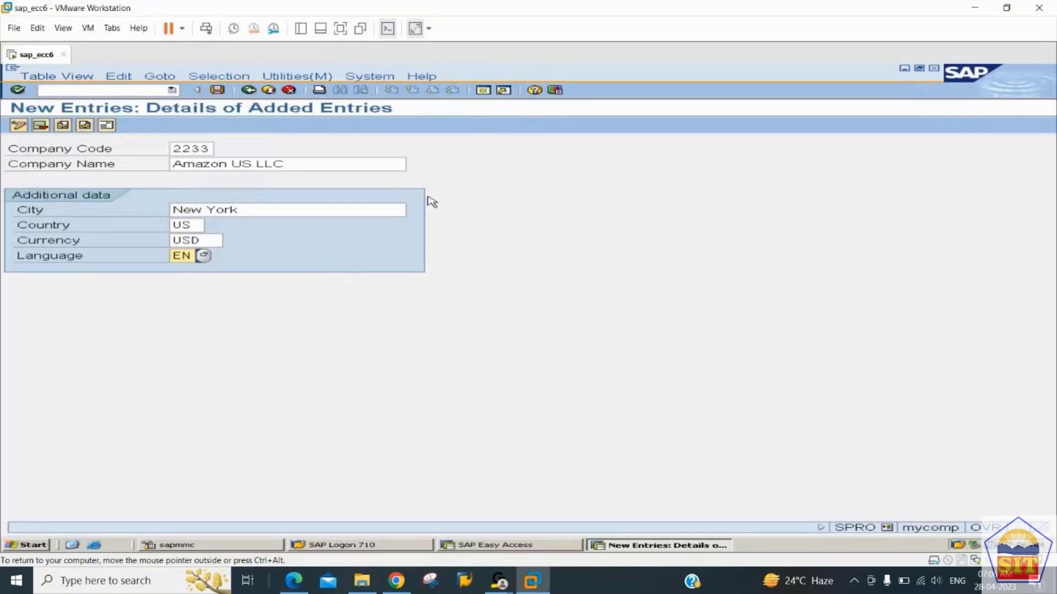
key("alt+Tab")
key("alt+Tab")
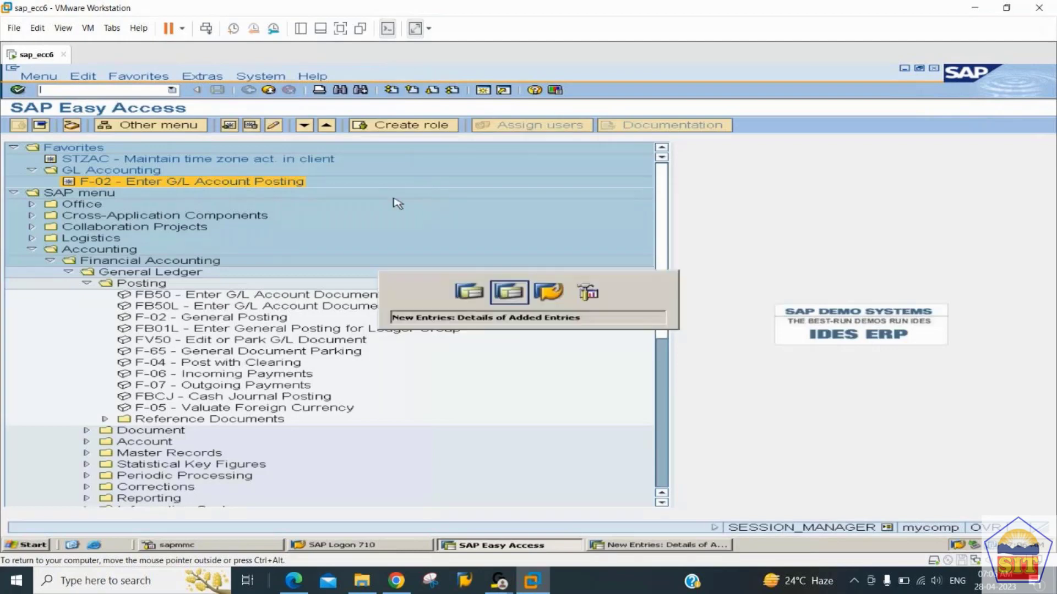
left_click(296, 588)
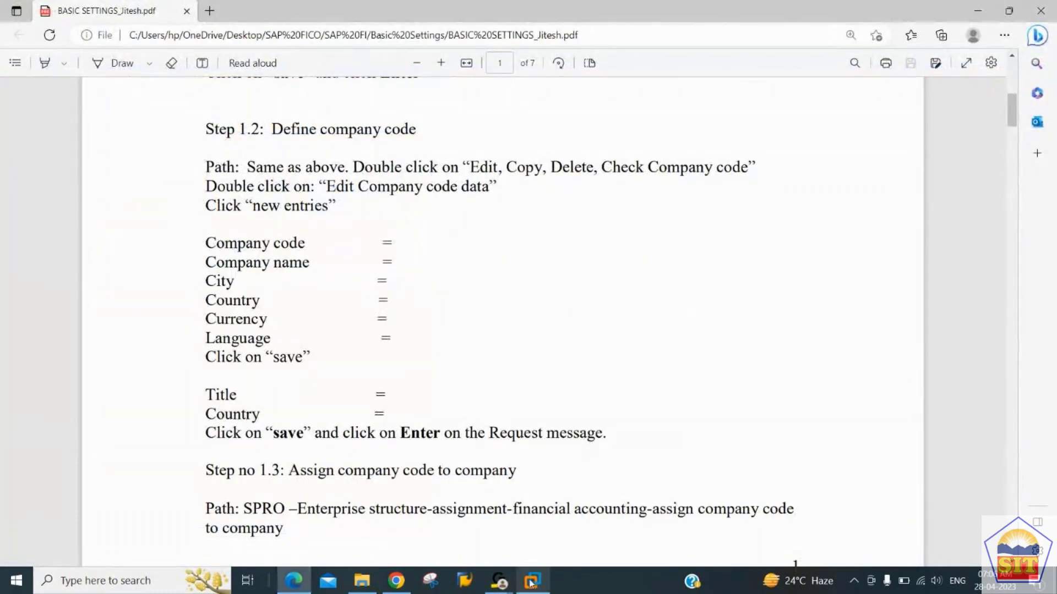
mouse_move(533, 580)
left_click(537, 520)
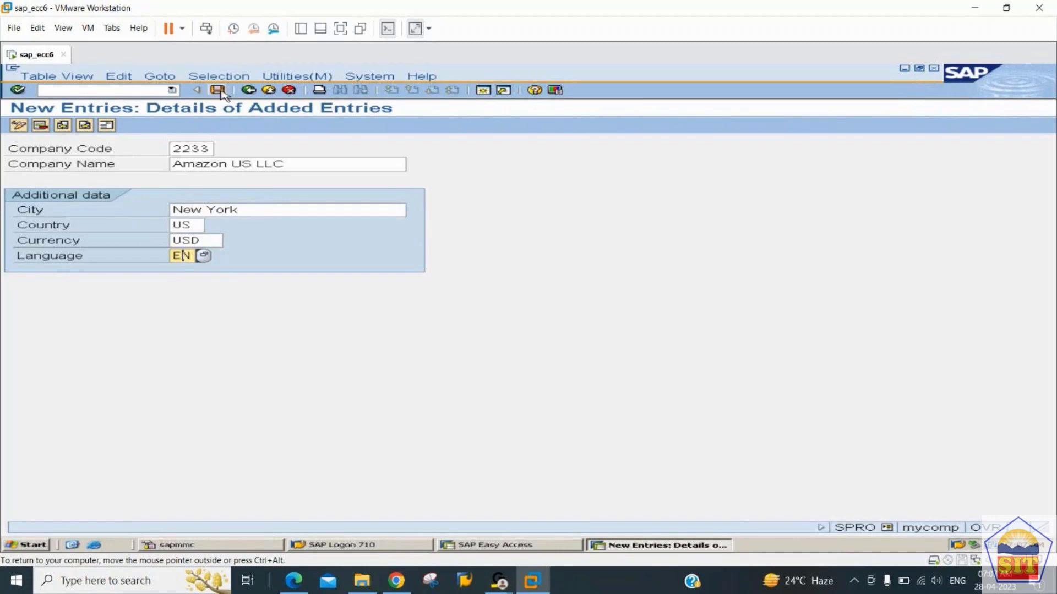
Switch to the Basic Settings PDF notes in Edge, check the save instruction of Step 1.2, and return to the SAP virtual machine.
left_click(297, 582)
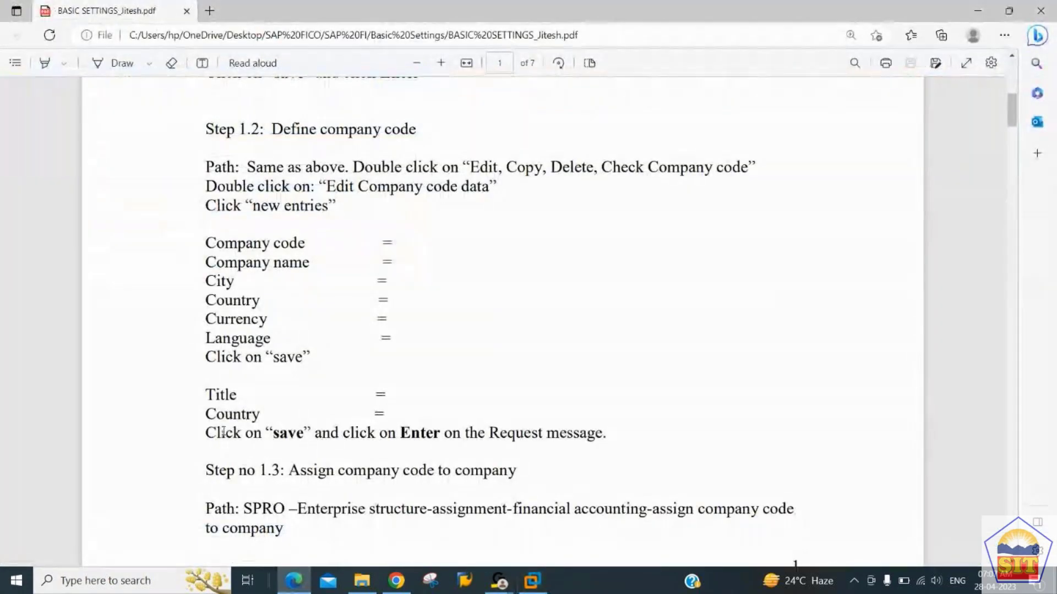
left_click_drag(217, 432, 375, 433)
mouse_move(494, 586)
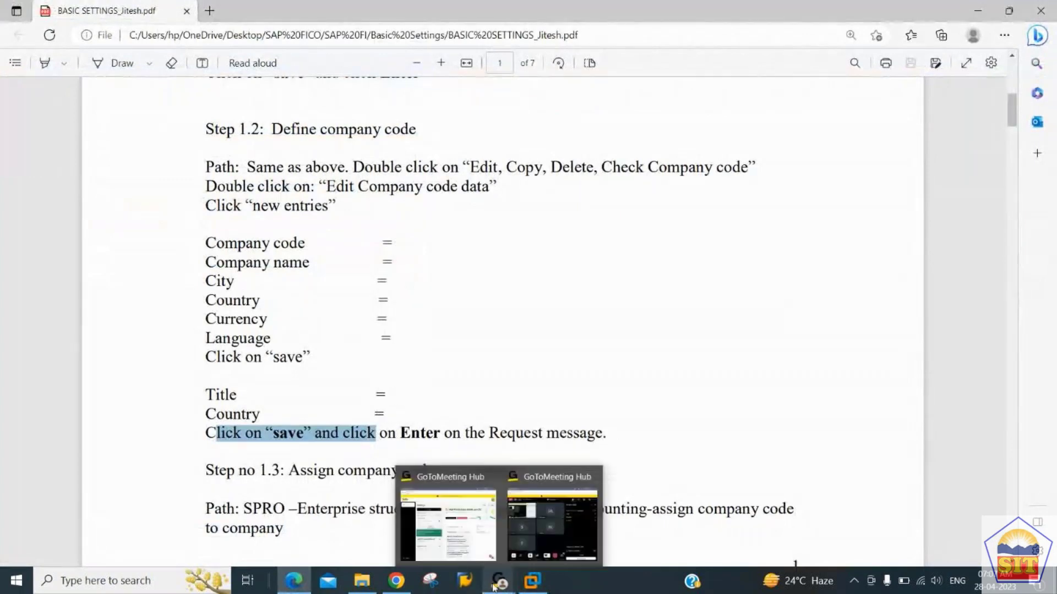
left_click(532, 581)
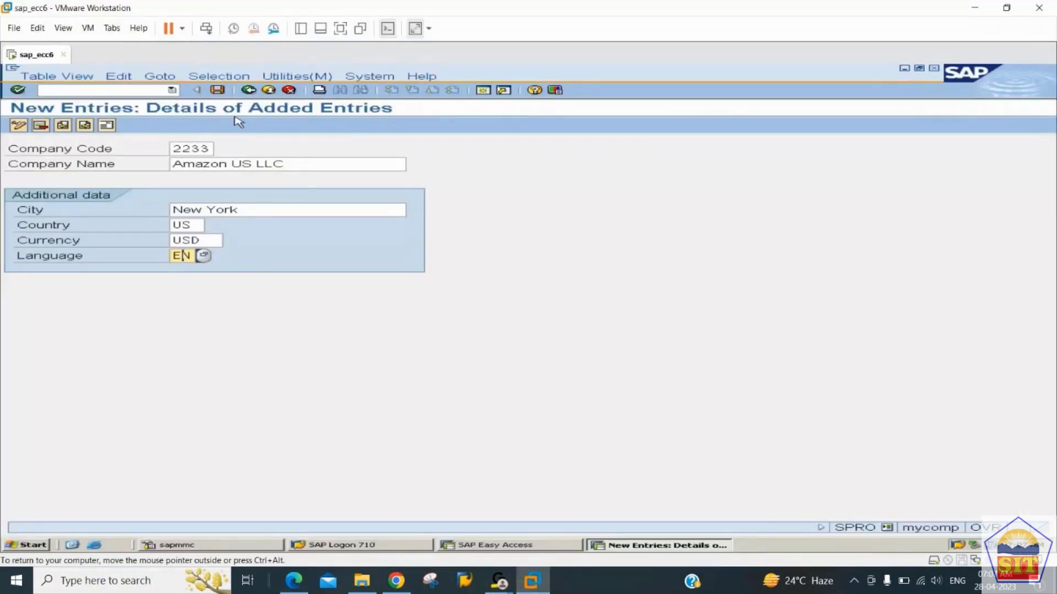
Save the new company code entry and set the country to US in its address data.
left_click(218, 91)
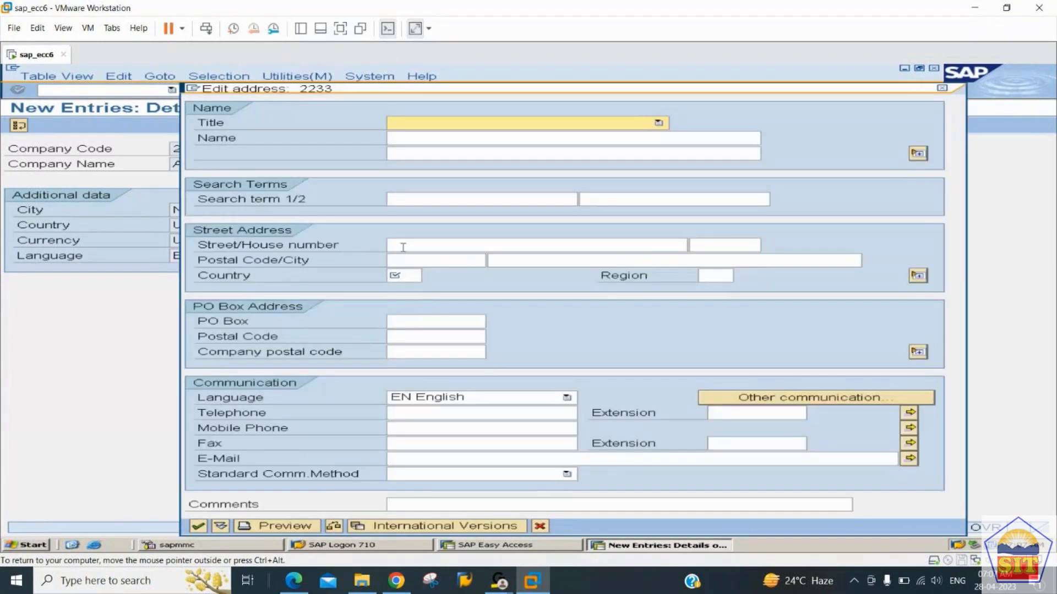
left_click(403, 276)
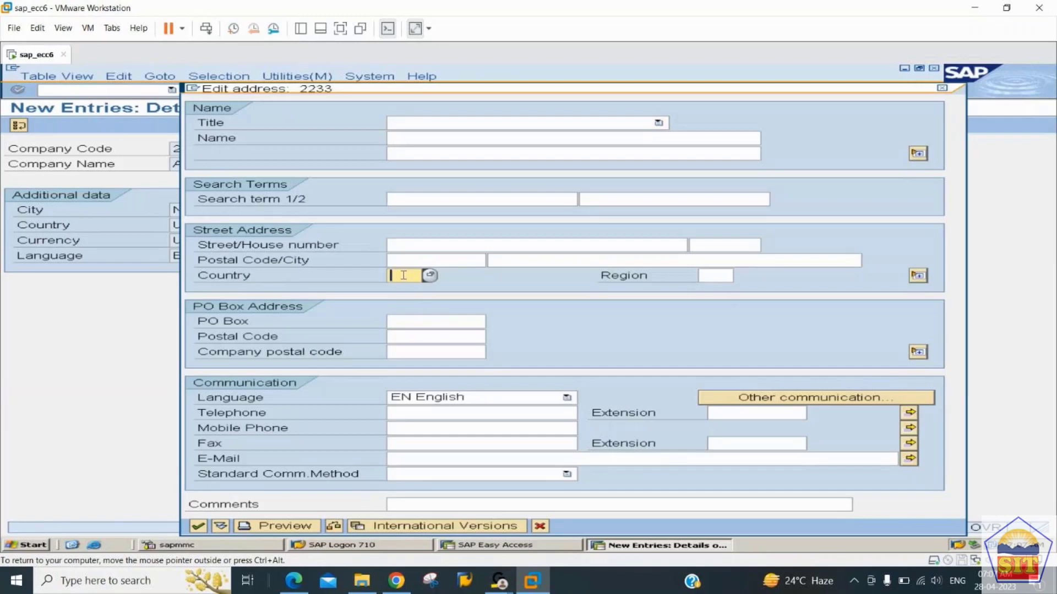
left_click(470, 260)
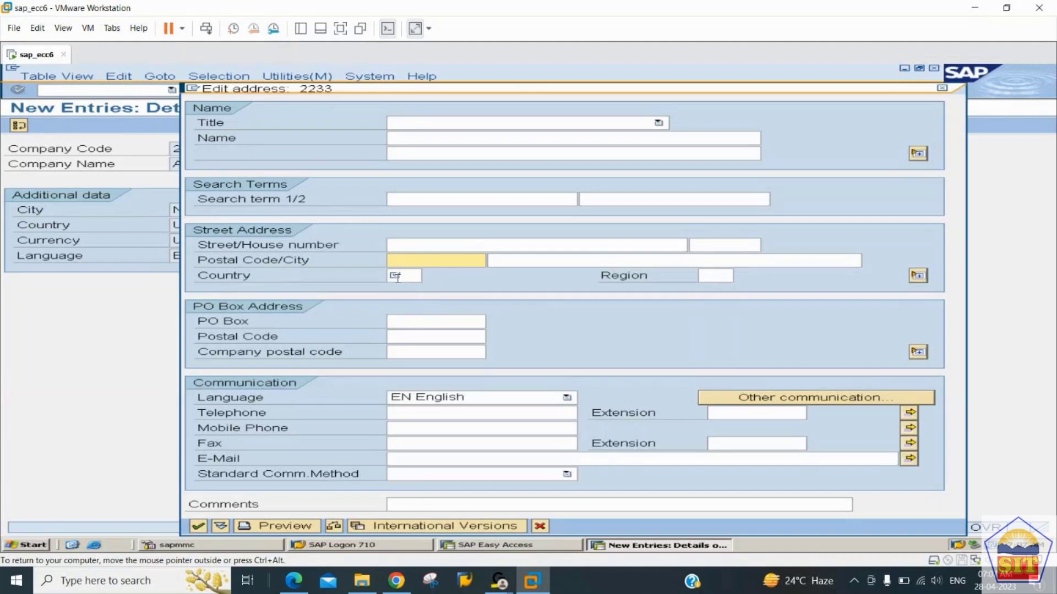
left_click(397, 278)
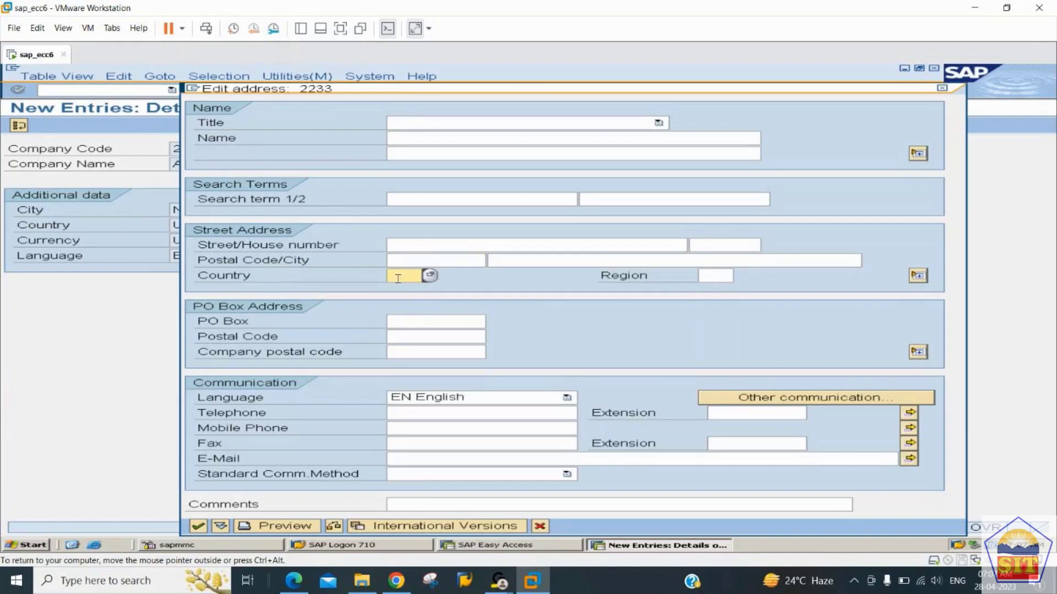
type("U")
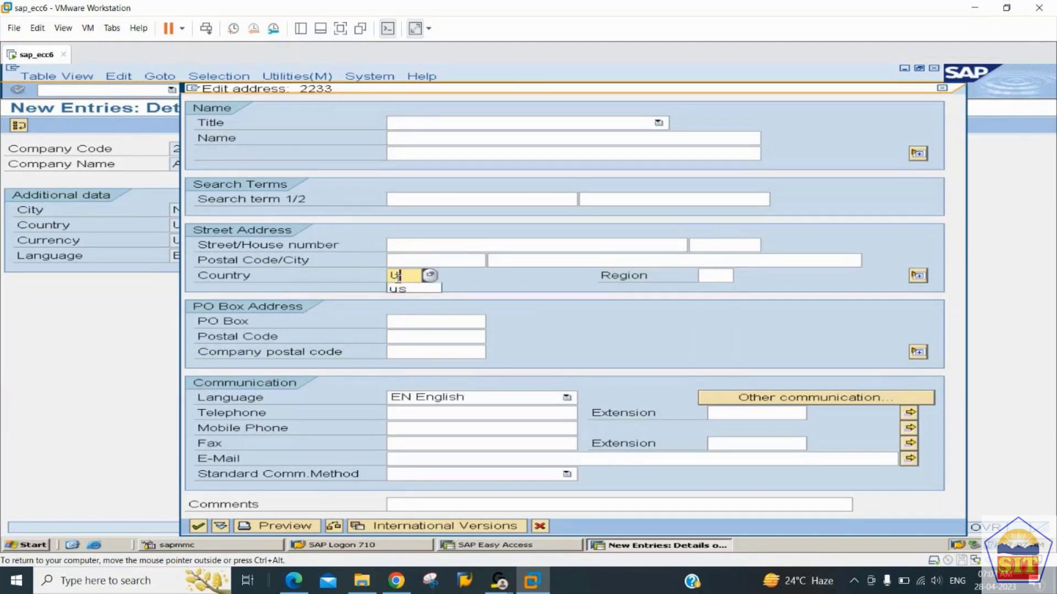
type("S")
left_click(408, 333)
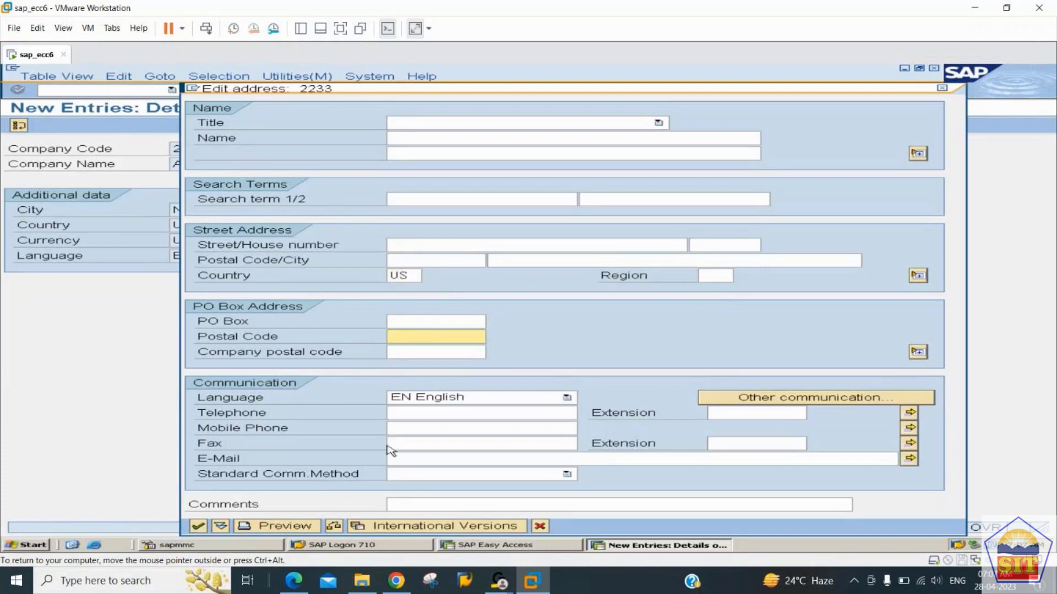
left_click(408, 412)
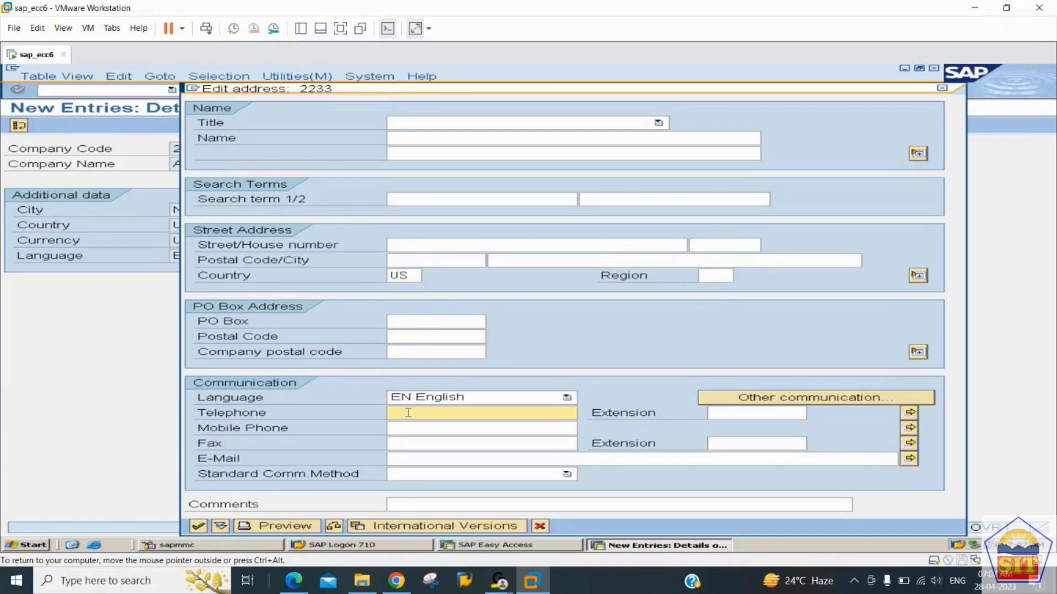
key("Down")
key("Down")
key("Down")
key("Down")
key("Up")
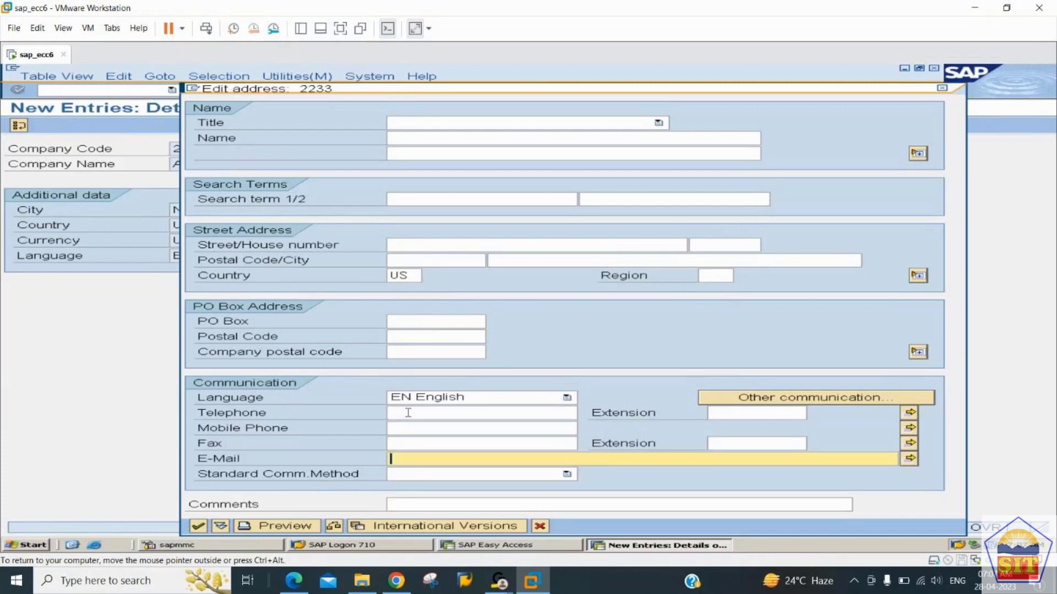
key("Up")
key("Up")
key("Up")
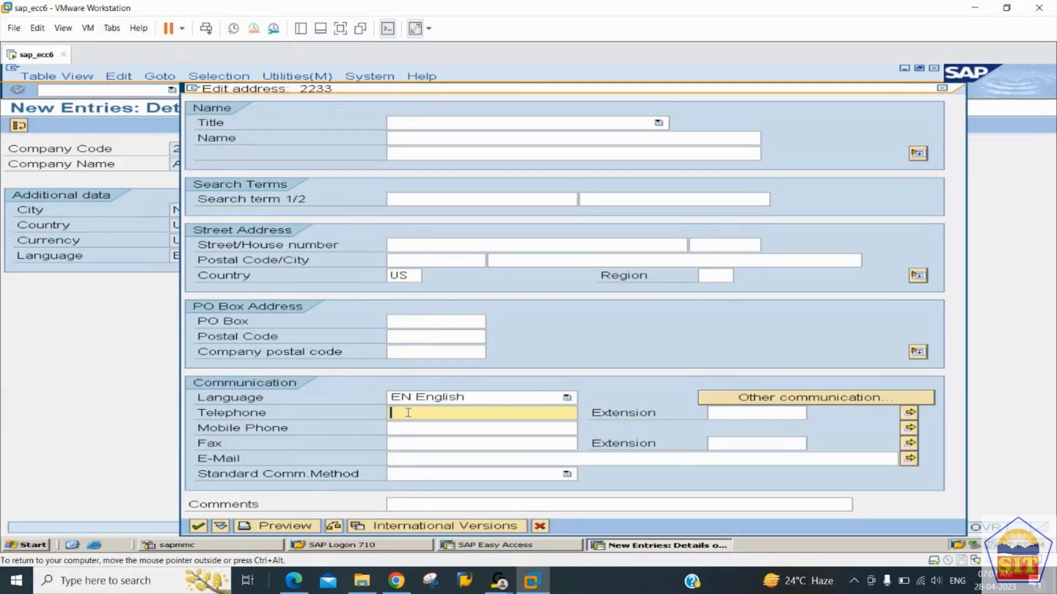
key("Down")
key("Down")
key("Down")
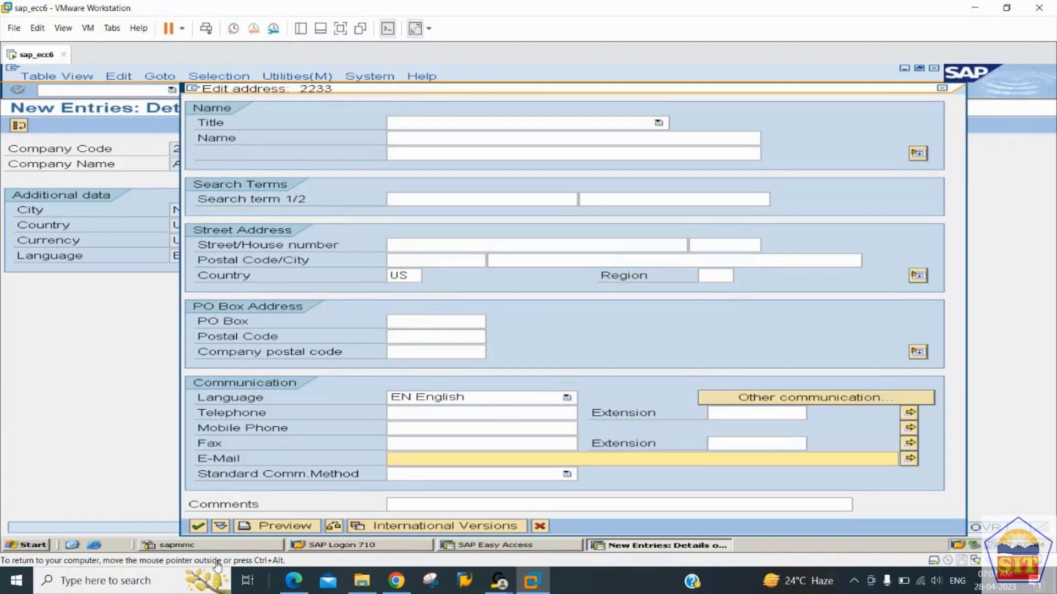
Confirm the address of company code 2233 and record the entry in Customizing request ECCK900018.
left_click(205, 527)
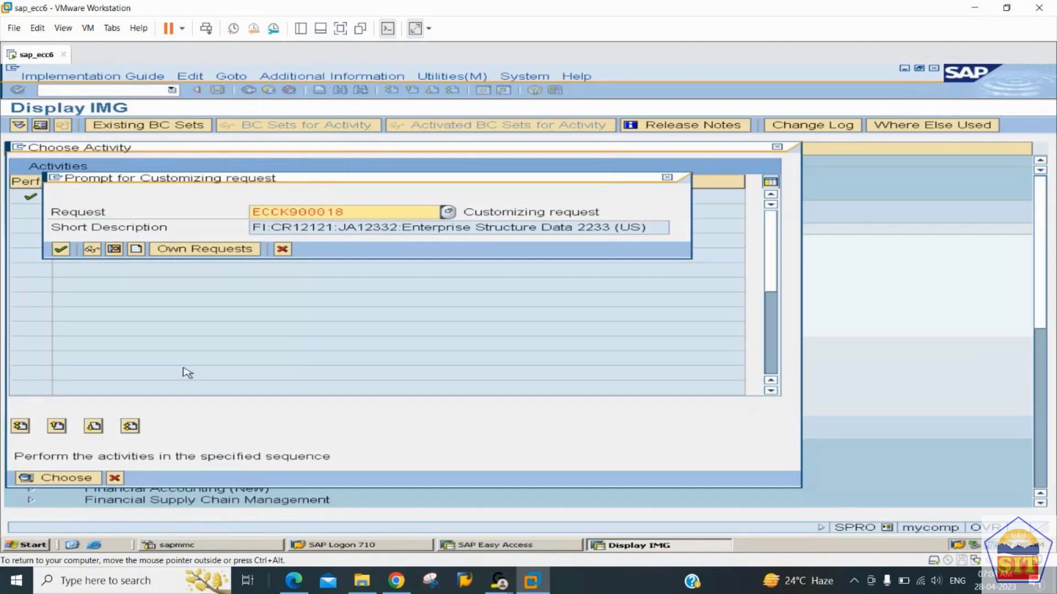
key("Return")
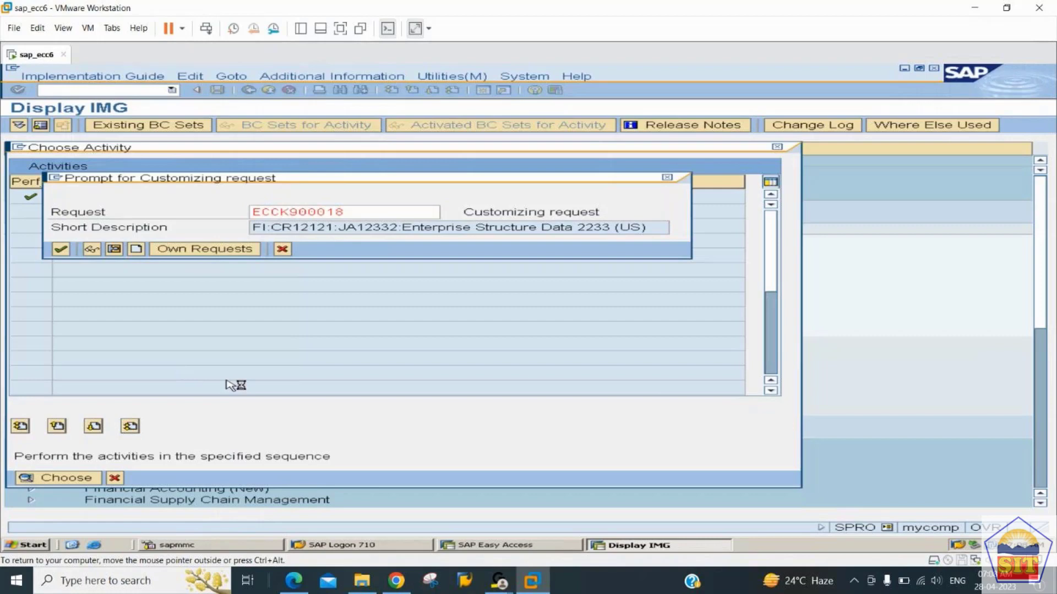